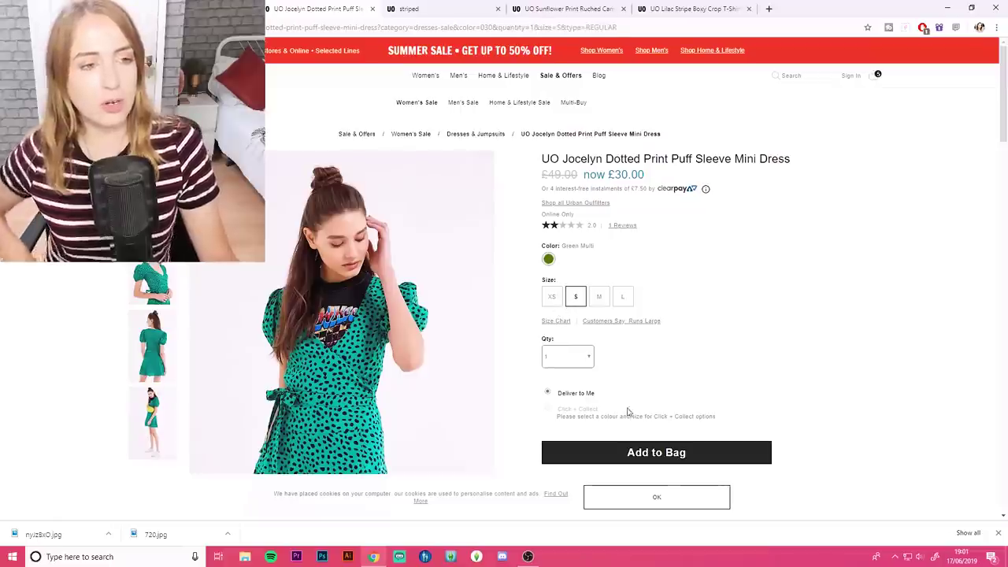
# - Add the UO Jocelyn Dotted Print Puff Sleeve Mini Dress to the bag and review the clothing items in the shopping bag
pyautogui.click(674, 461)
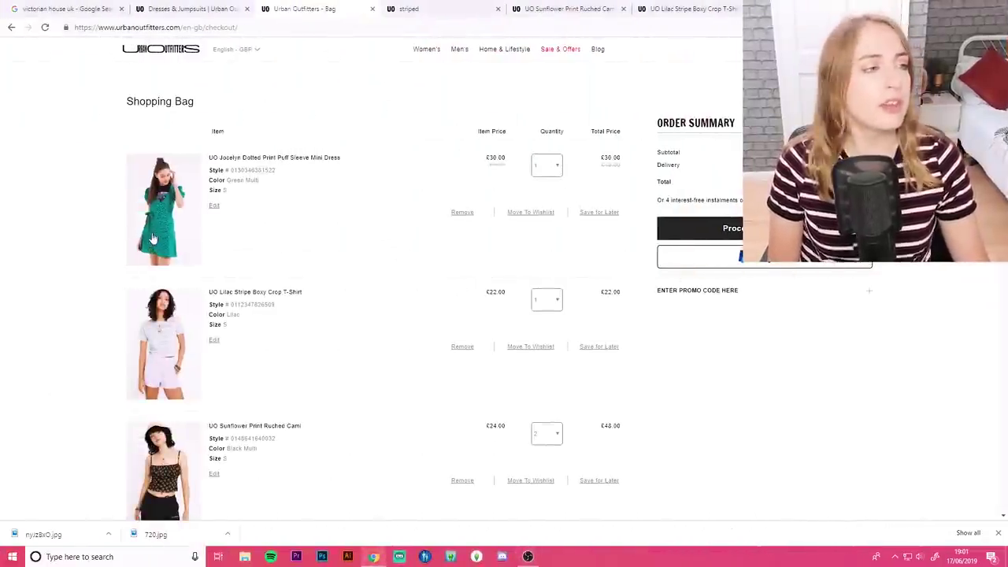
pyautogui.scroll(-3, 160, 250)
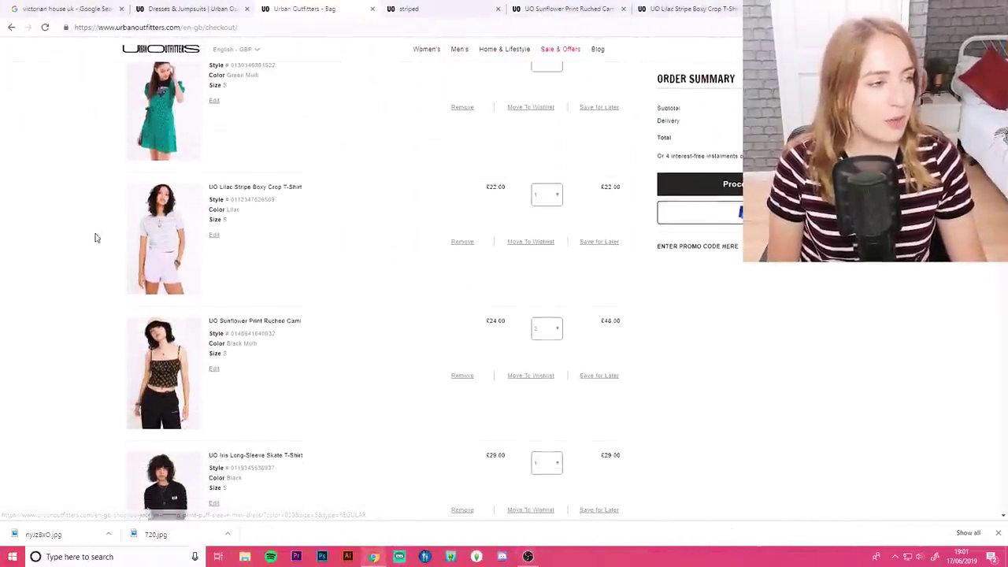
pyautogui.scroll(-3, 160, 275)
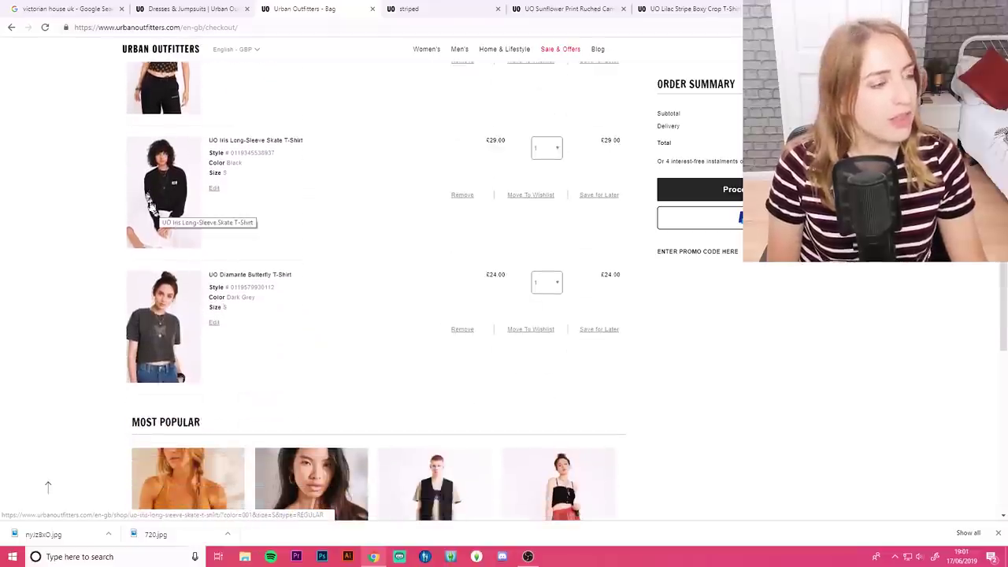
pyautogui.scroll(-3, 98, 285)
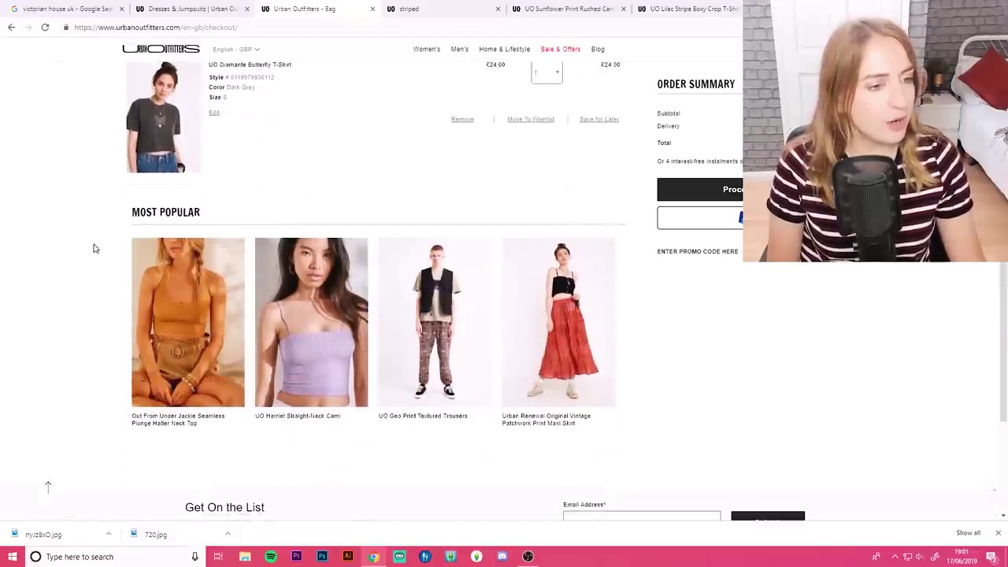
pyautogui.scroll(8, 95, 248)
pyautogui.scroll(-6, 94, 249)
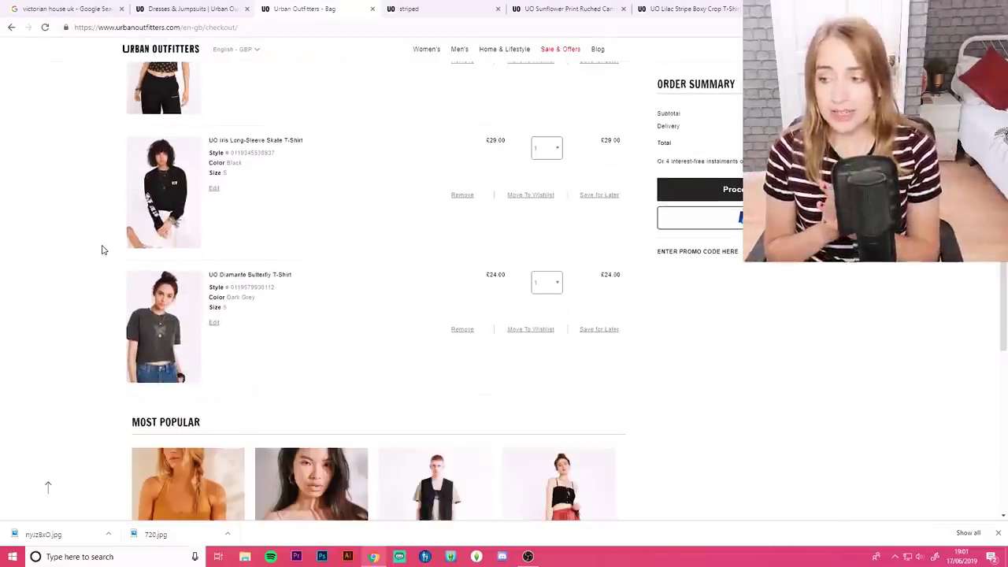
pyautogui.scroll(4, 432, 425)
pyautogui.scroll(-4, 315, 394)
pyautogui.scroll(7, 135, 367)
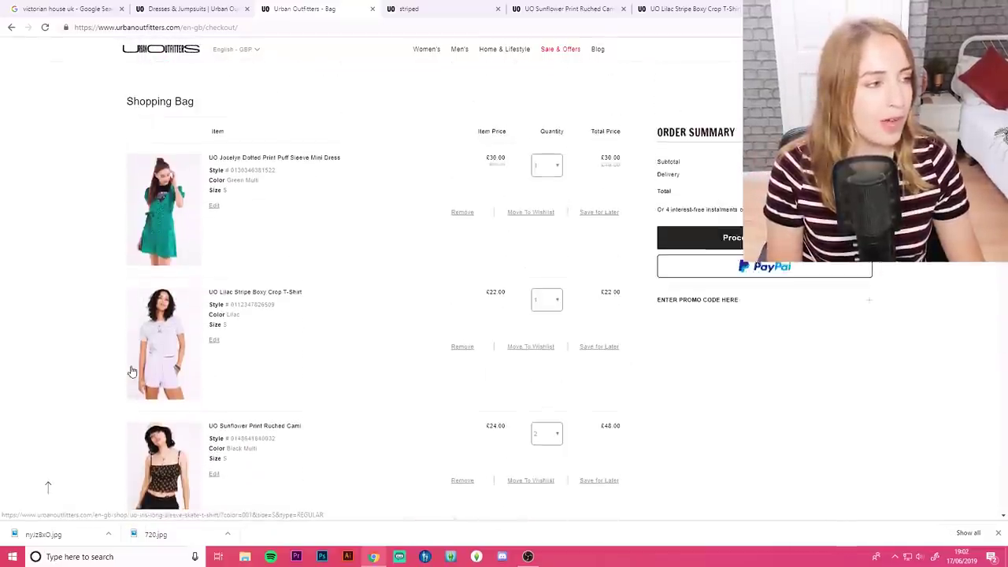
pyautogui.scroll(-9, 84, 421)
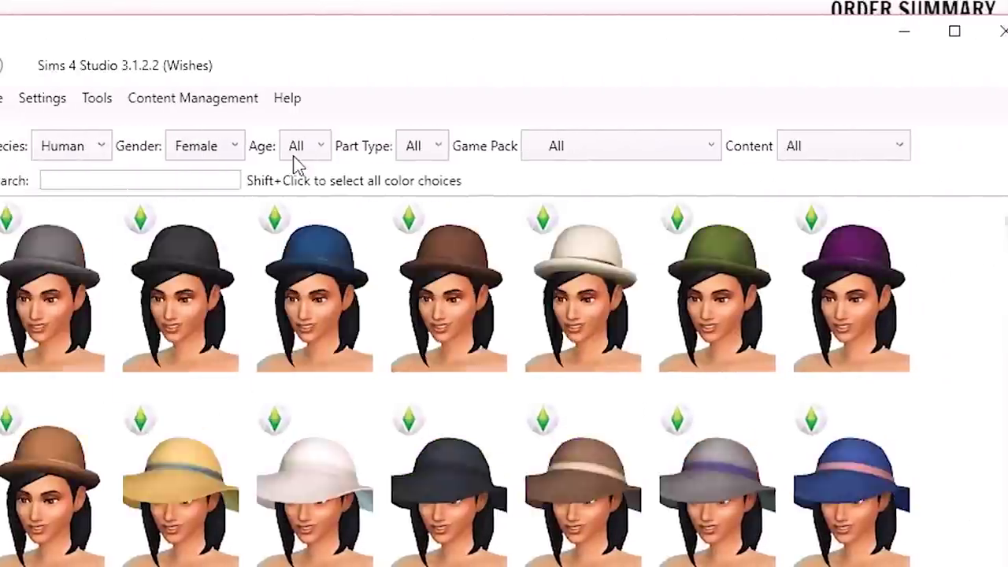
# - Filter the Sims 4 Studio catalogue to age Adult, part type Clothing Top and content Custom
pyautogui.click(298, 146)
pyautogui.click(296, 207)
pyautogui.click(436, 145)
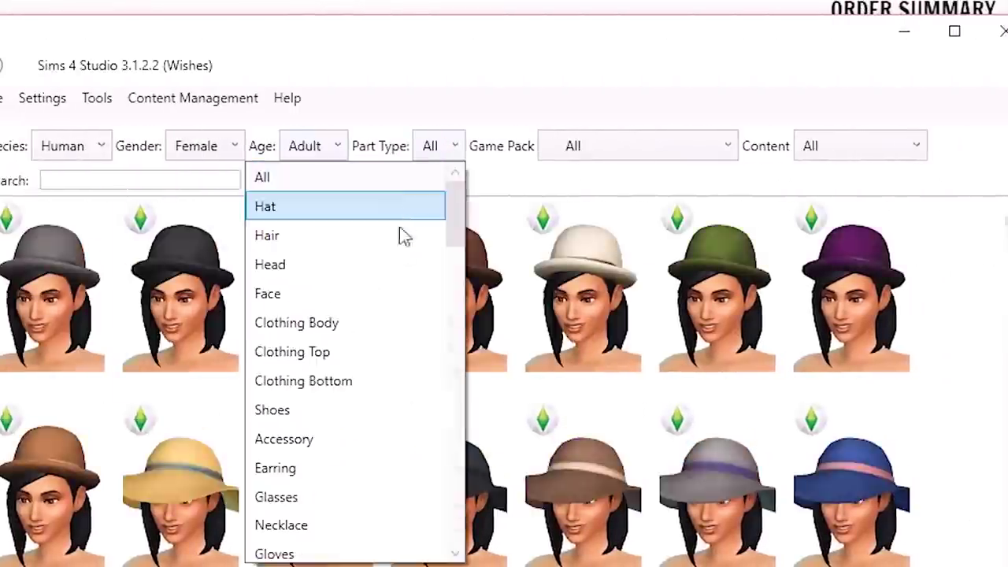
pyautogui.click(299, 351)
pyautogui.click(886, 236)
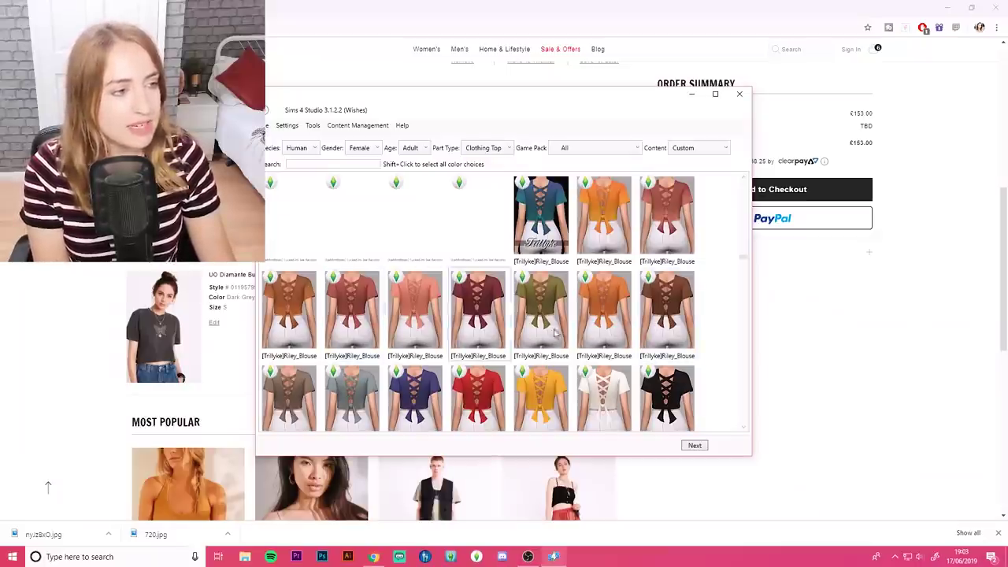
# - Browse the custom tops and choose the white [Trillyke]Riley_Blouse as the base item
pyautogui.scroll(-5, 555, 331)
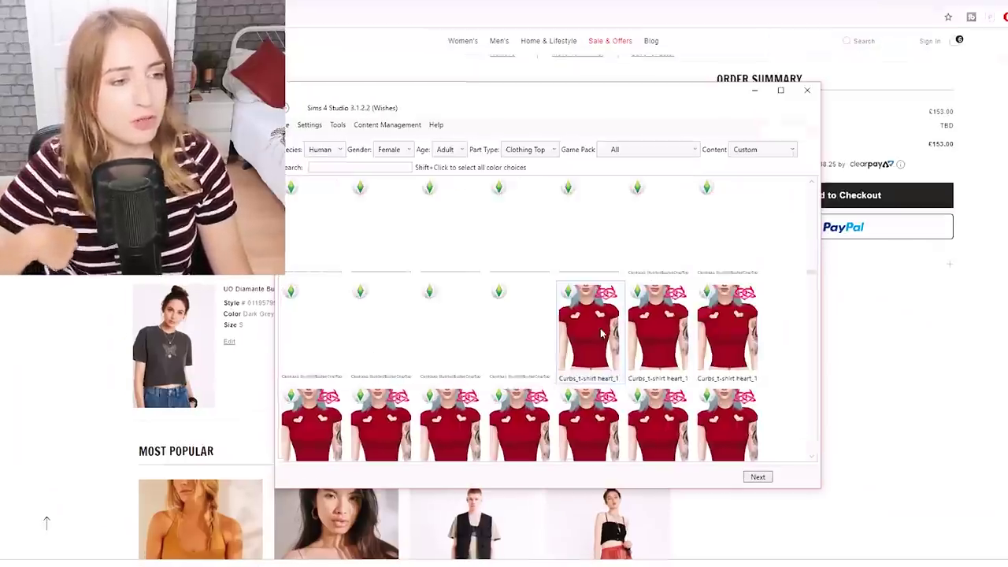
pyautogui.scroll(5, 603, 315)
pyautogui.scroll(-4, 615, 292)
pyautogui.scroll(5, 603, 216)
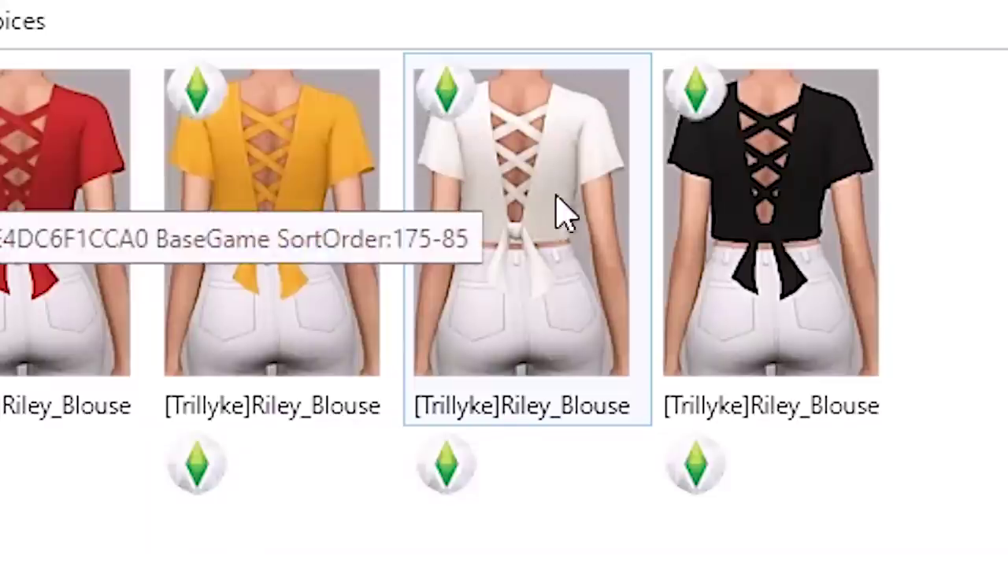
pyautogui.click(612, 209)
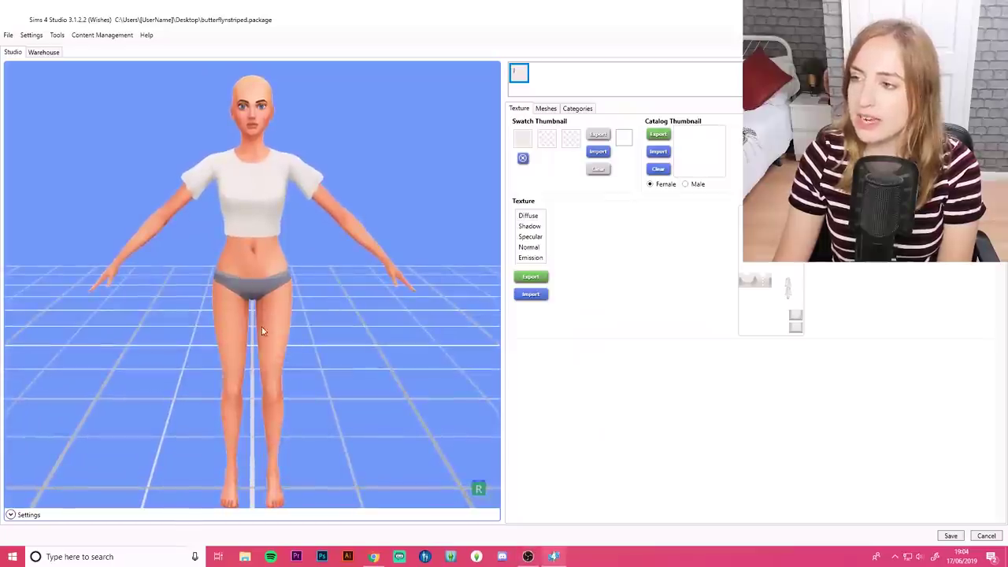
# - Examine the white crop top on the 3D model up close from the side and the front
pyautogui.scroll(3, 262, 331)
pyautogui.moveTo(322, 204); pyautogui.dragTo(414, 359)
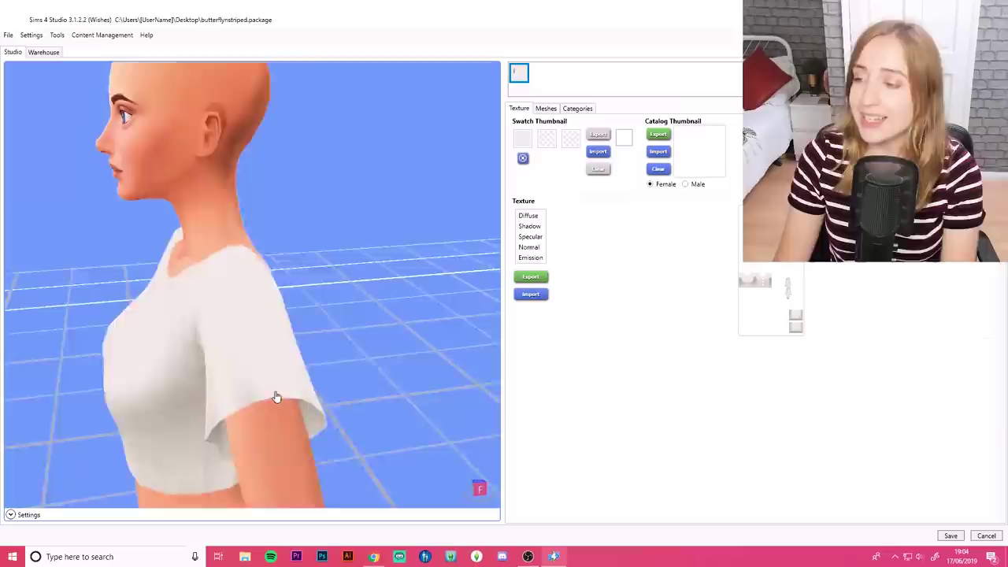
pyautogui.moveTo(276, 399); pyautogui.dragTo(601, 323)
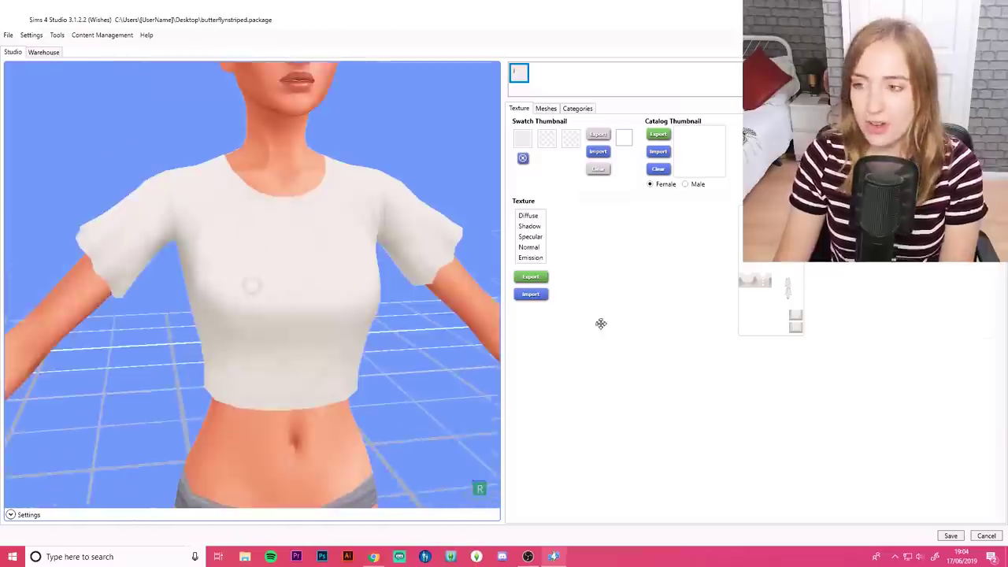
pyautogui.moveTo(158, 273); pyautogui.dragTo(313, 345)
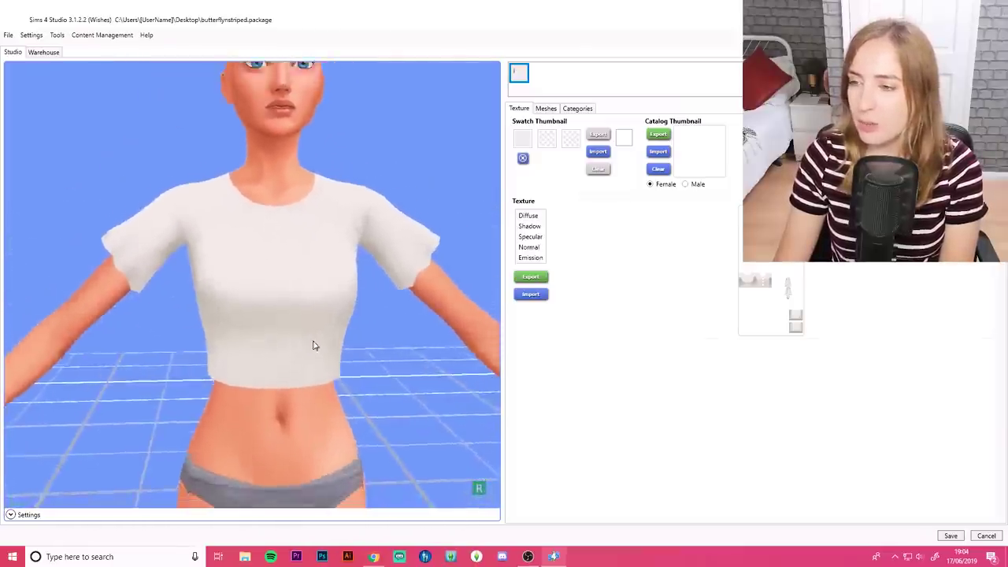
pyautogui.scroll(-3, 313, 345)
# - Switch to Chrome and open the UO Diamante Butterfly T-Shirt page from the shopping bag in its own tab
pyautogui.click(374, 557)
pyautogui.scroll(4, 199, 323)
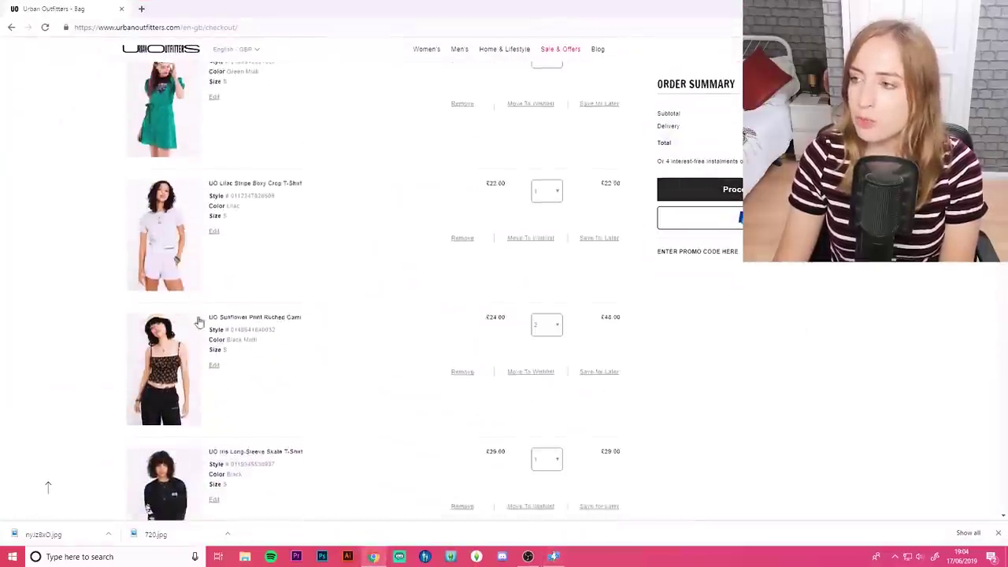
pyautogui.scroll(2, 200, 323)
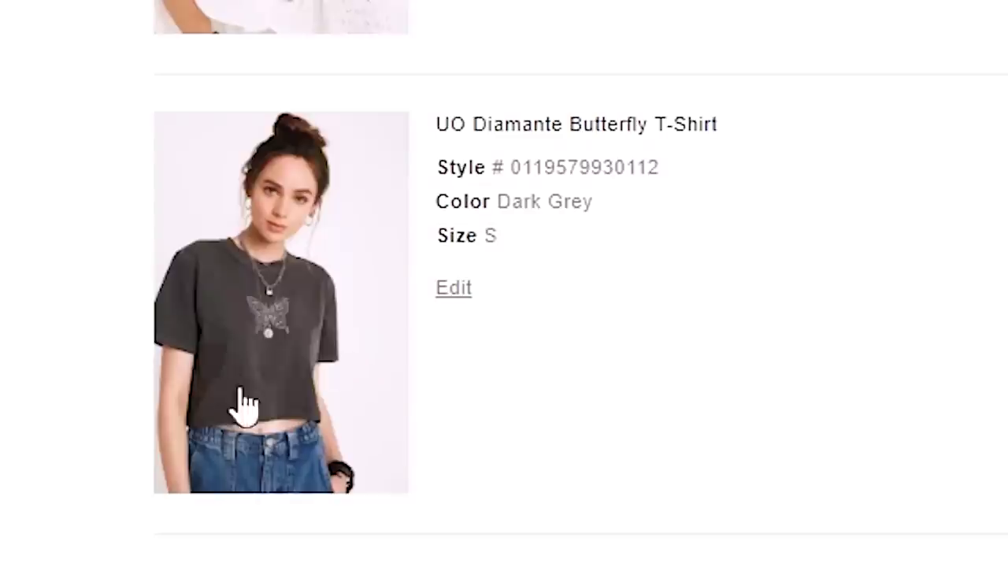
pyautogui.middleClick(603, 135)
pyautogui.scroll(3, 253, 302)
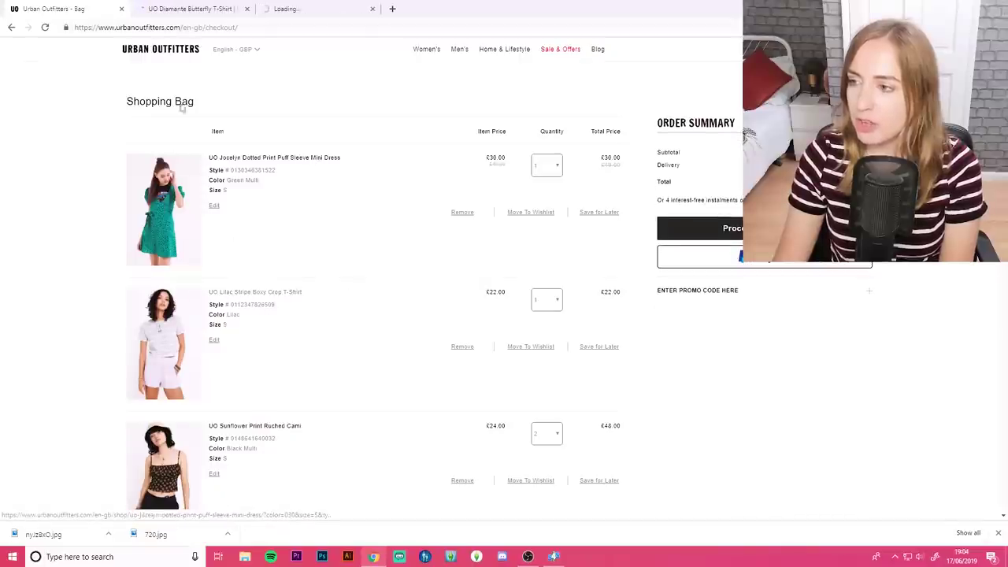
pyautogui.click(197, 8)
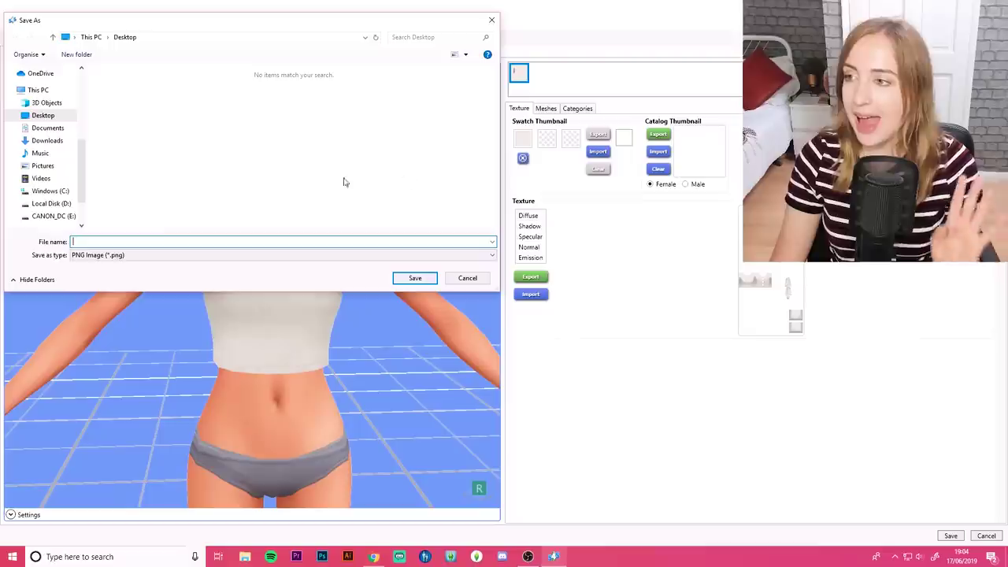
# - Export the top's texture to the Desktop as a PNG named butterflyflyfaway
pyautogui.write('butterfly')
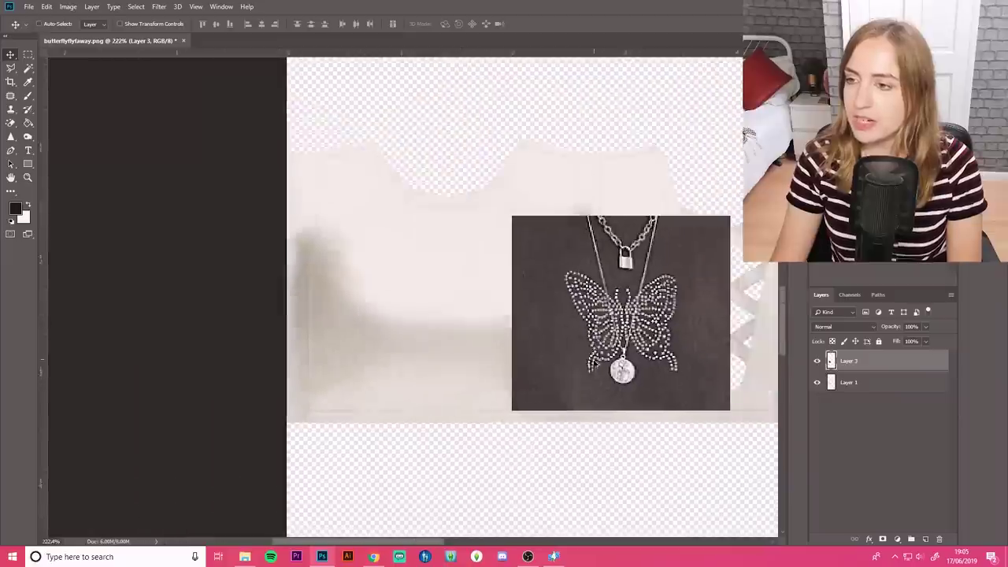
# - Select the butterfly in the pasted photo with a rectangular marquee, transform it to a smaller, slightly skewed shape on the shirt front, and deselect
pyautogui.scroll(-4, 635, 405)
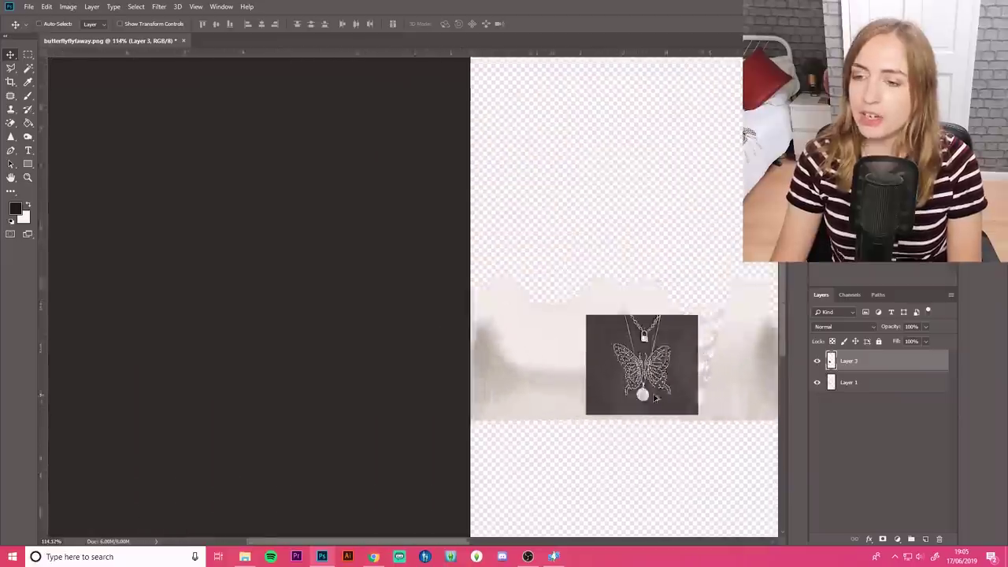
pyautogui.scroll(6, 626, 368)
pyautogui.scroll(3, 622, 371)
pyautogui.scroll(-5, 630, 354)
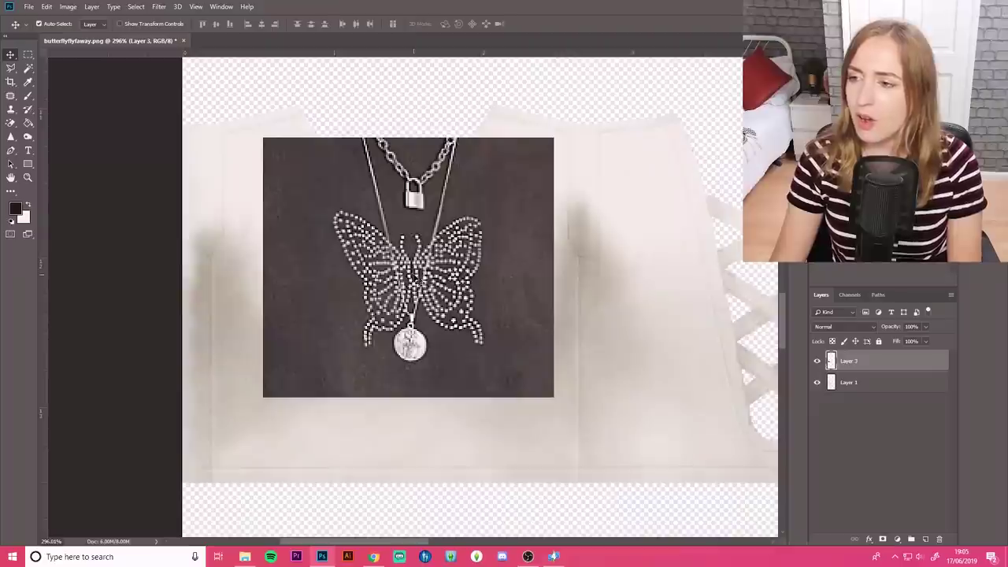
pyautogui.scroll(4, 380, 270)
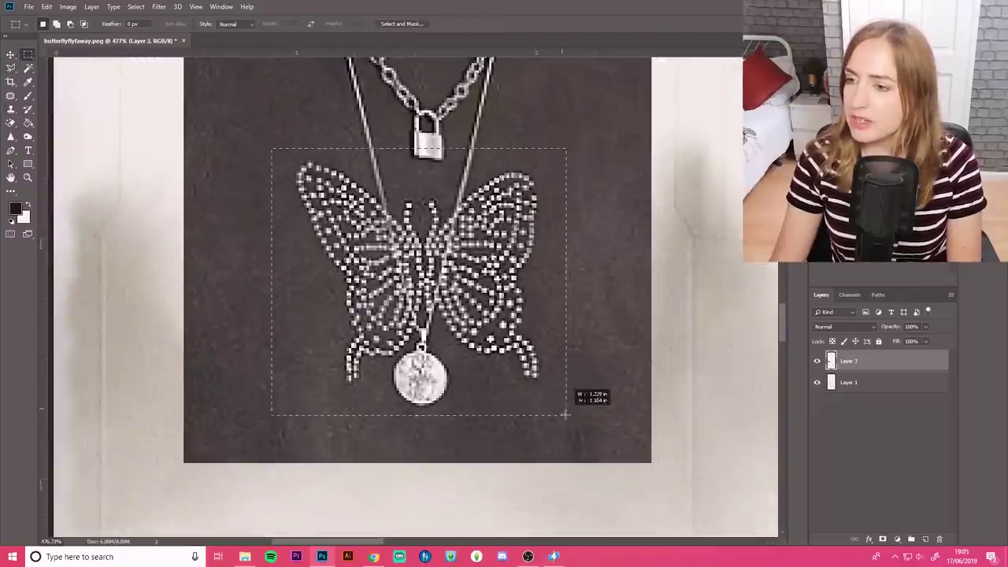
pyautogui.press('Return')
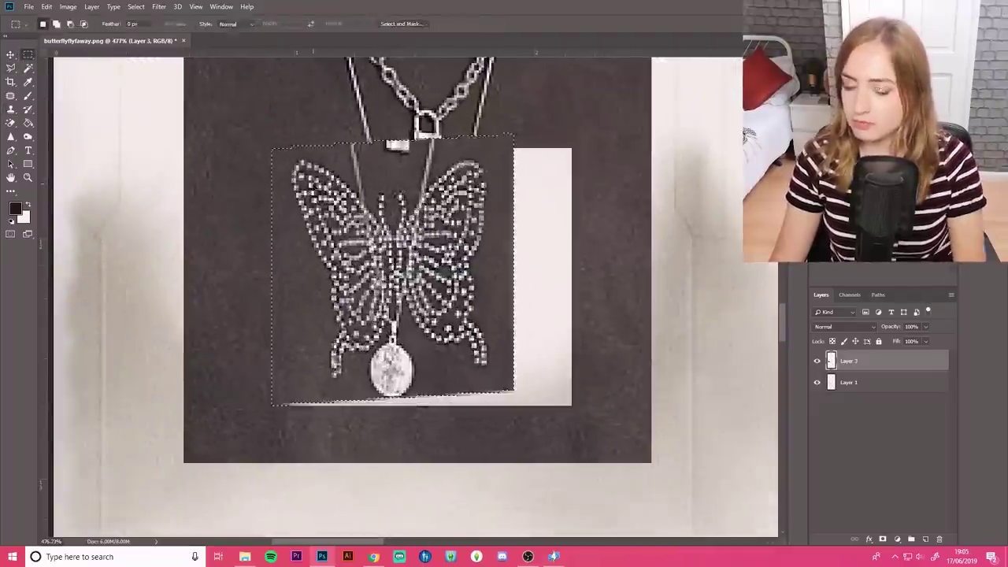
pyautogui.scroll(-3, 424, 260)
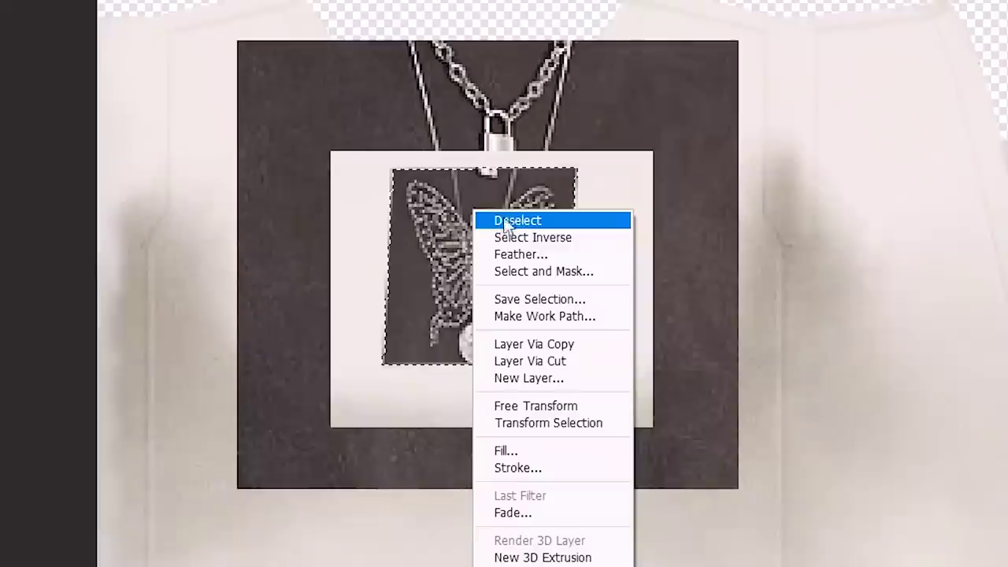
pyautogui.click(516, 220)
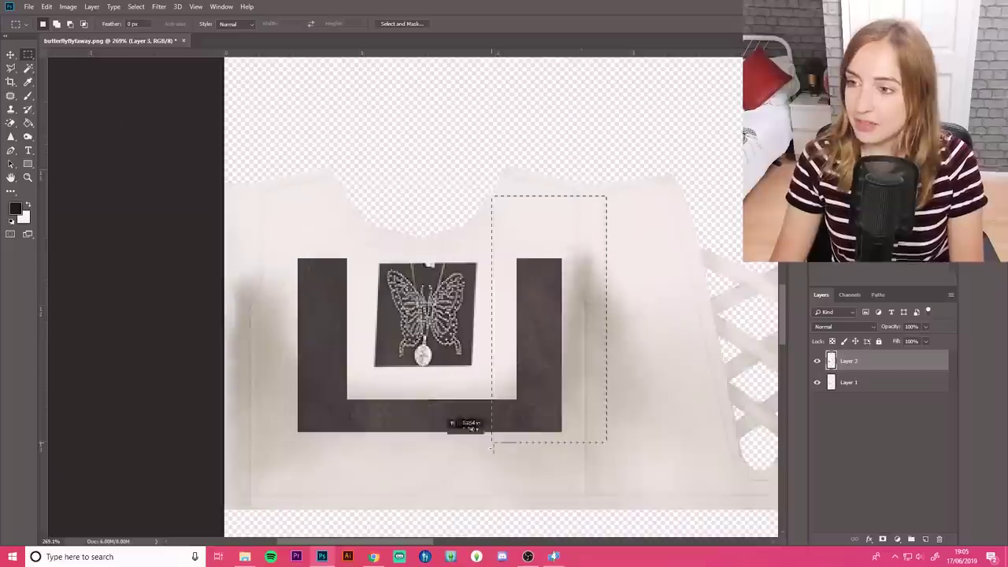
# - Cut away the surplus photo background and trace the butterfly's outline with the Polygonal Lasso to isolate it
pyautogui.scroll(8, 492, 448)
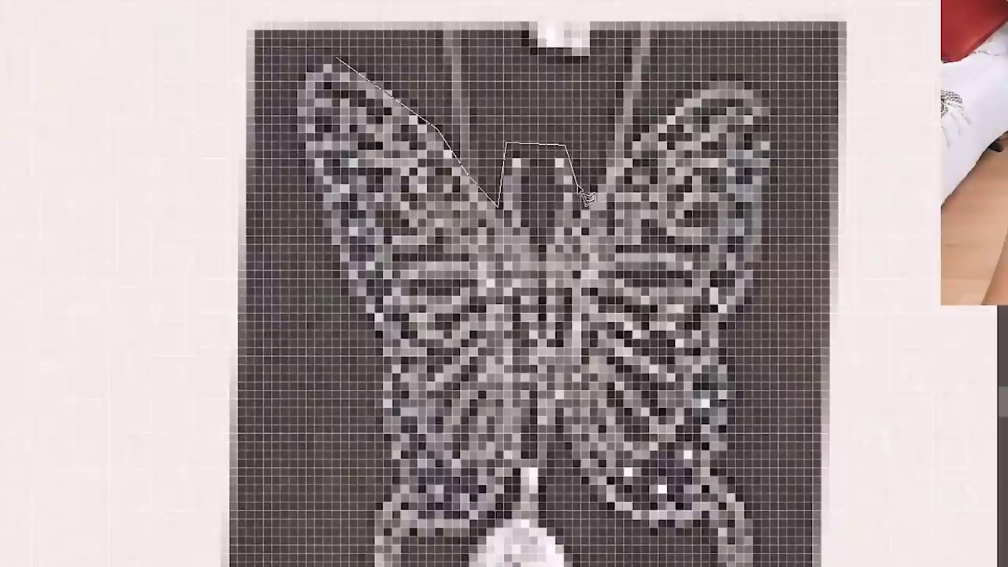
pyautogui.click(577, 214)
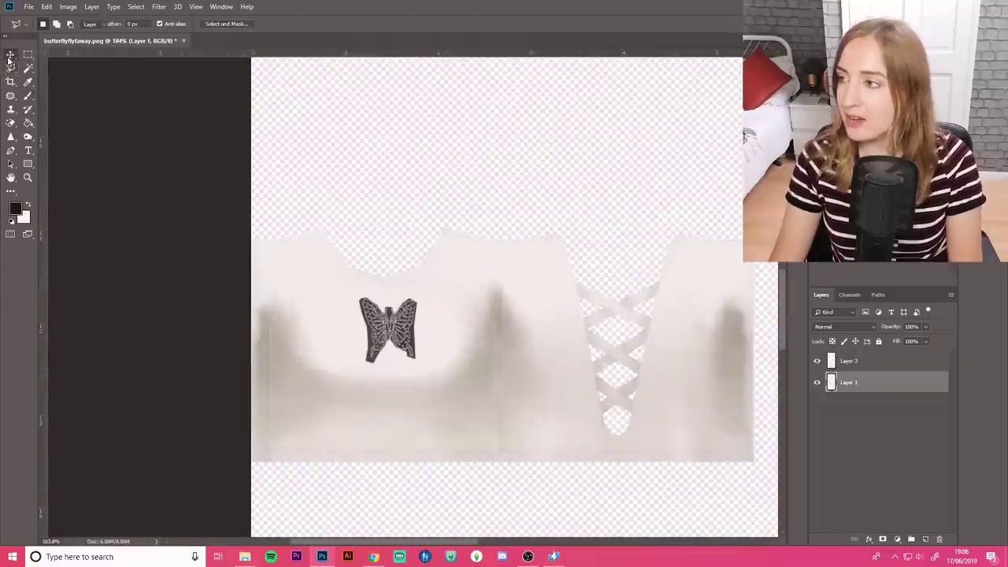
# - Select the shirt body on Layer 1 with the Magic Wand and add the separate sleeve pieces to the selection
pyautogui.scroll(-3, 657, 379)
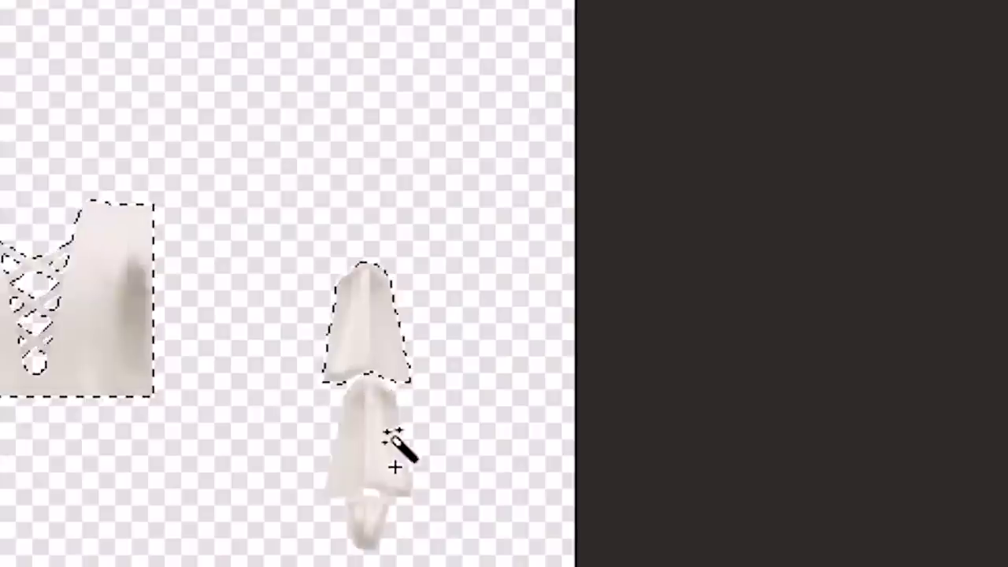
pyautogui.keyDown('shift'); pyautogui.click(472, 393); pyautogui.keyUp('shift')
pyautogui.keyDown('shift'); pyautogui.click(475, 519); pyautogui.keyUp('shift')
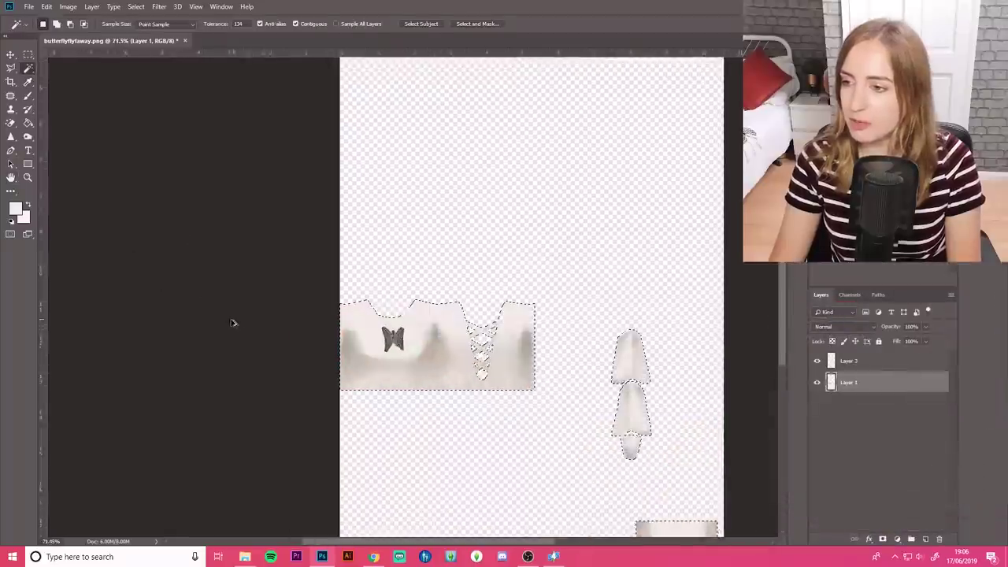
# - Apply a near-black Color Overlay to the shirt layer in Darken blend mode with reduced opacity
pyautogui.scroll(5, 430, 387)
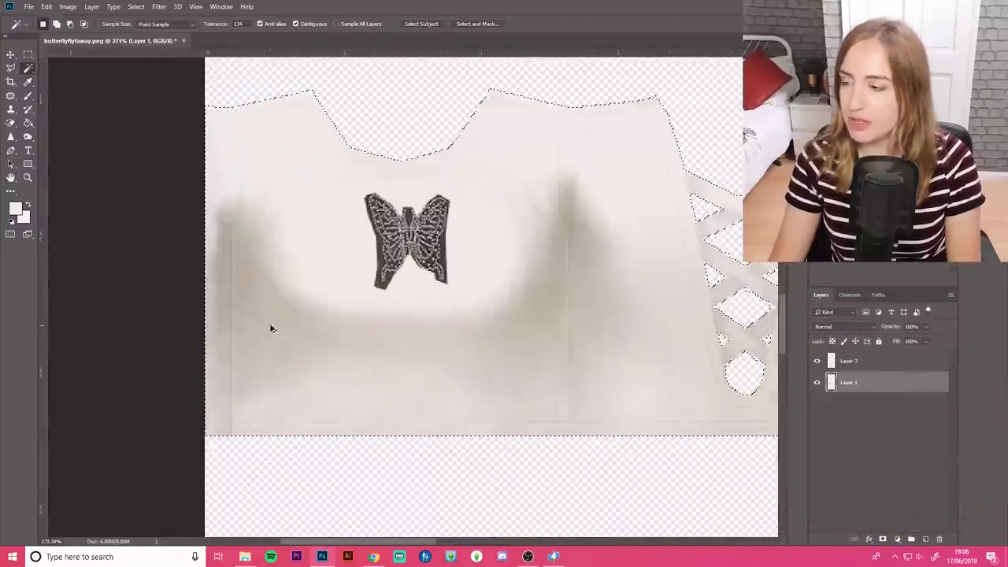
pyautogui.click(93, 7)
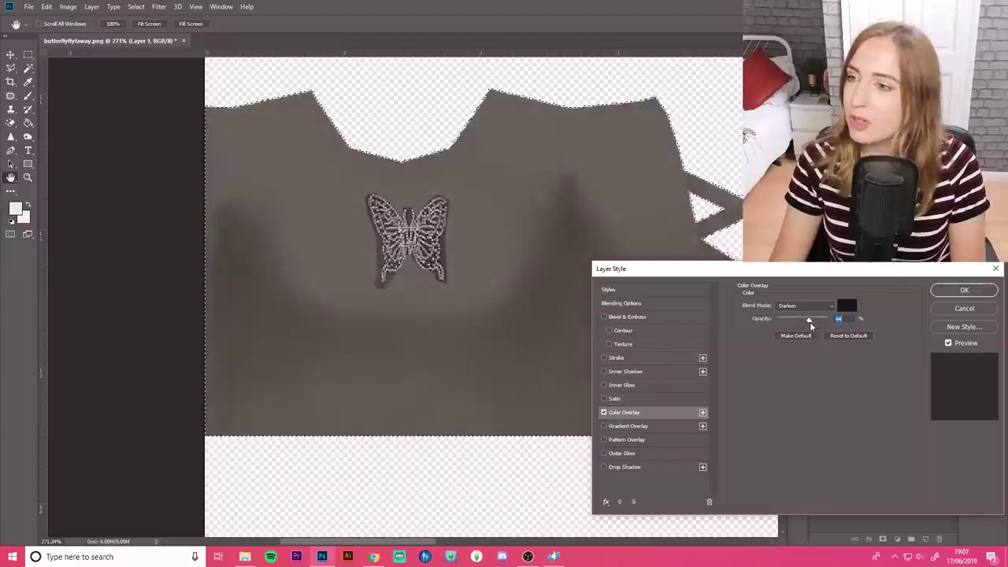
pyautogui.click(937, 294)
# - Set the blend mode of the butterfly's Layer 3 to Lighten
pyautogui.hotkey('ctrl', 'l')
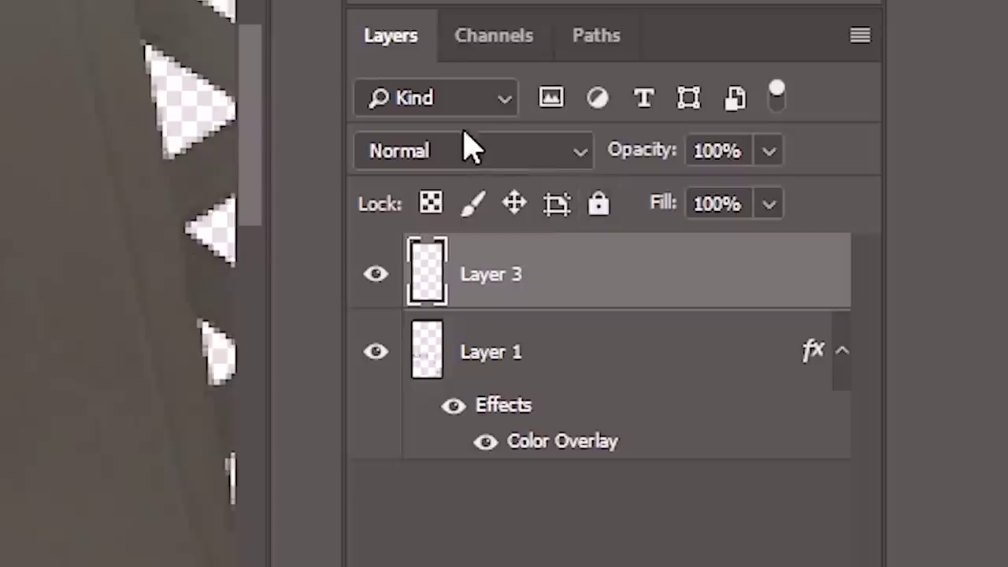
pyautogui.click(824, 326)
pyautogui.click(827, 162)
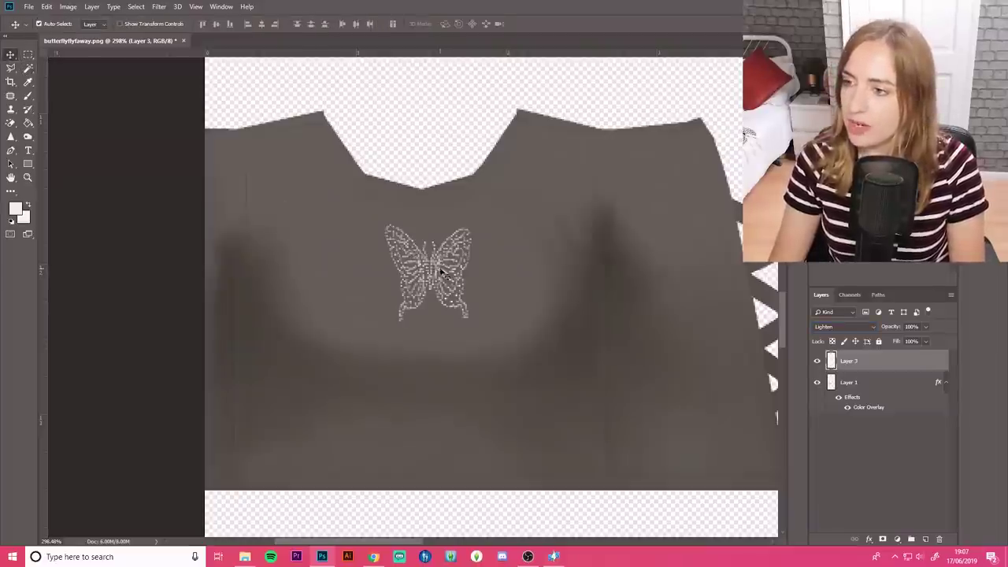
# - Resize the butterfly on Layer 3 and position it centrally on the chest below the neckline
pyautogui.moveTo(430, 266); pyautogui.dragTo(430, 266)
pyautogui.scroll(-3, 478, 351)
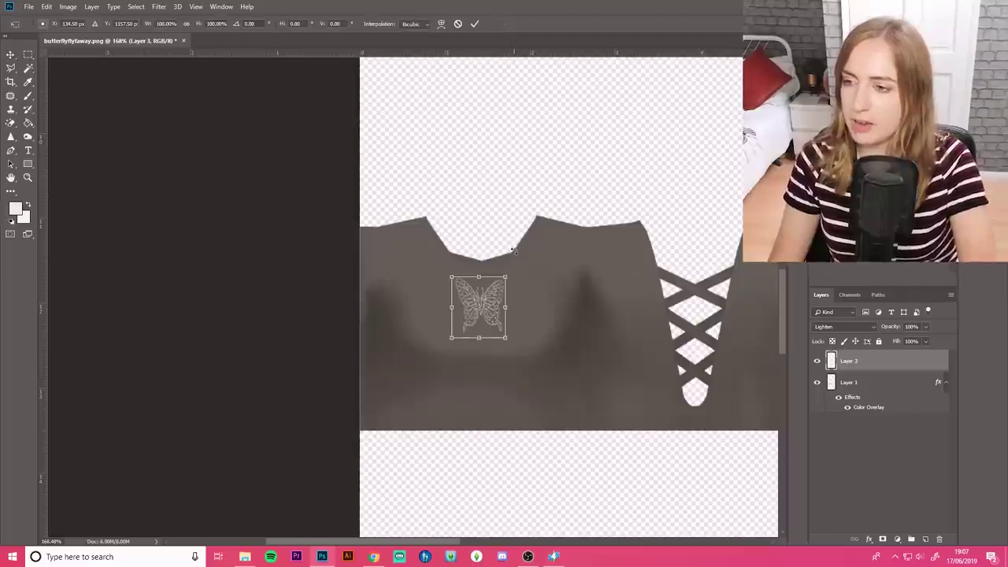
pyautogui.scroll(4, 532, 339)
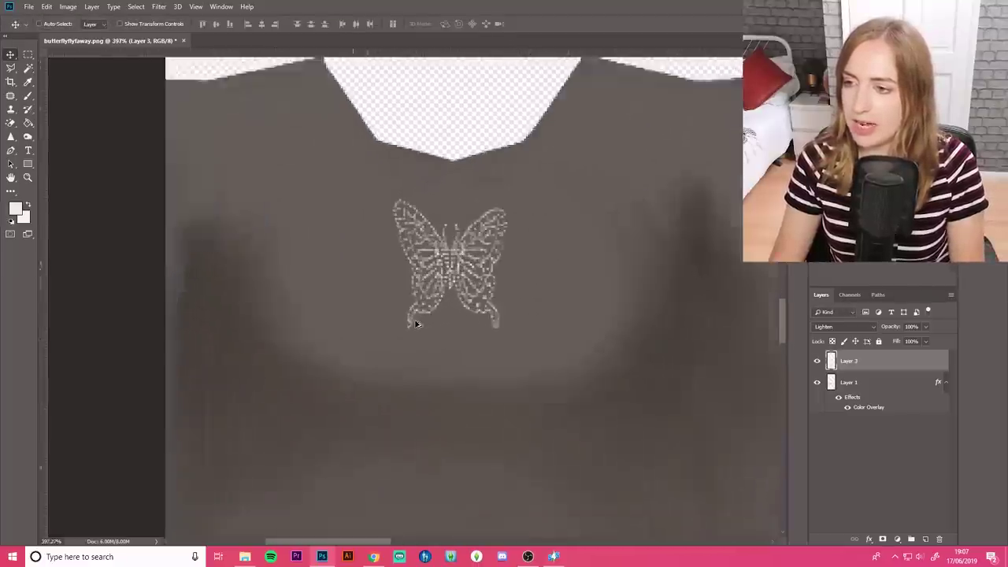
pyautogui.press('l')
pyautogui.moveTo(458, 213); pyautogui.dragTo(465, 218)
pyautogui.rightClick(514, 206)
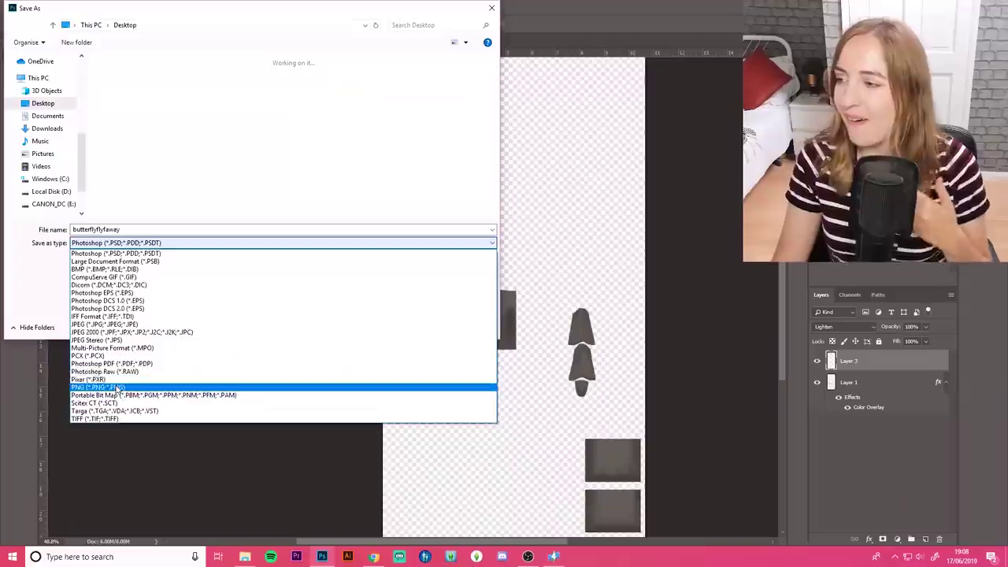
# - Save the texture as the PNG butterflyflyfaway and import it onto the top in Sims 4 Studio
pyautogui.click(126, 388)
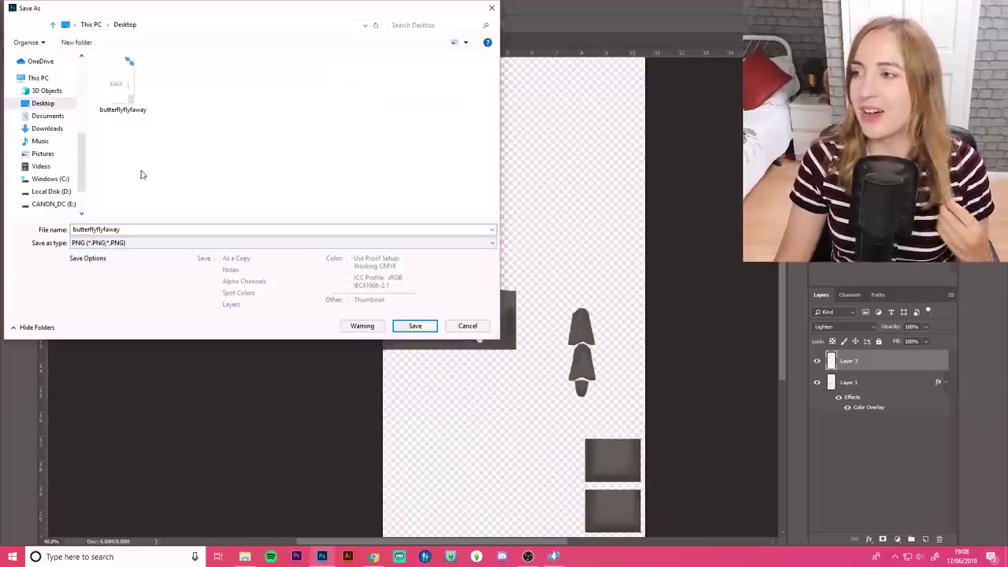
pyautogui.click(418, 326)
pyautogui.click(524, 277)
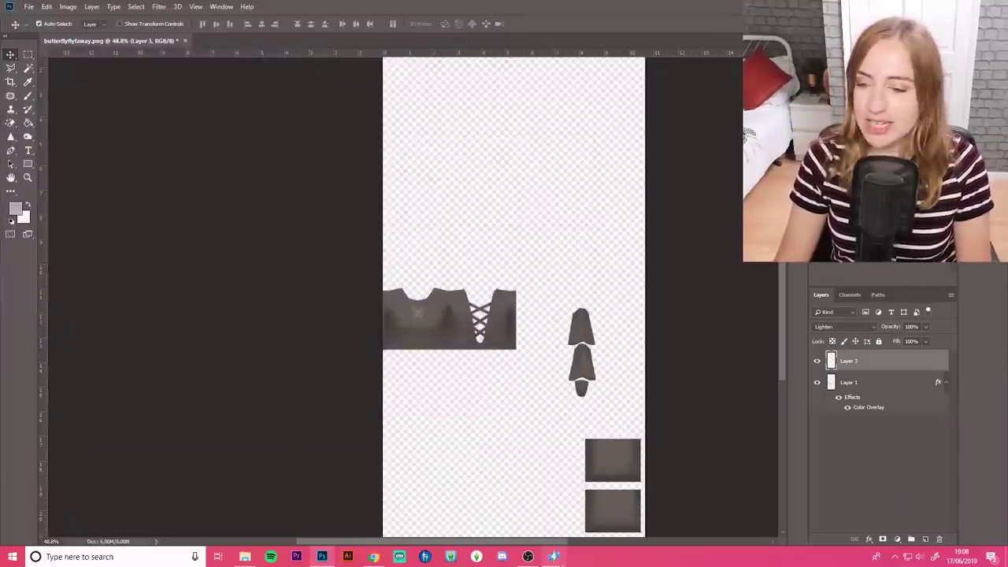
pyautogui.click(554, 557)
pyautogui.click(531, 295)
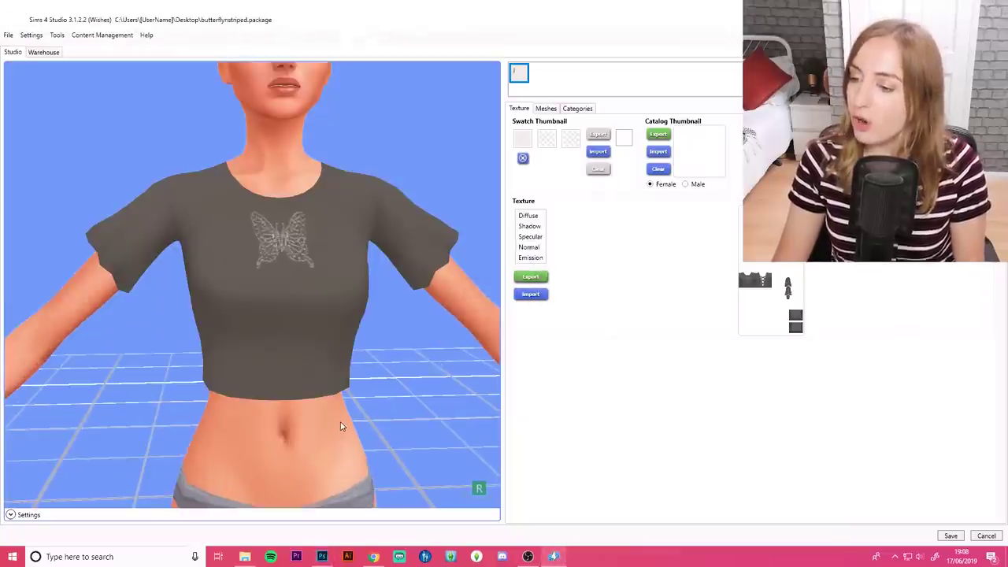
# - Switch to Photoshop and nudge the butterfly about 0.05 in sideways to centre it, then return to Sims 4 Studio
pyautogui.click(326, 560)
pyautogui.moveTo(338, 241); pyautogui.dragTo(342, 241)
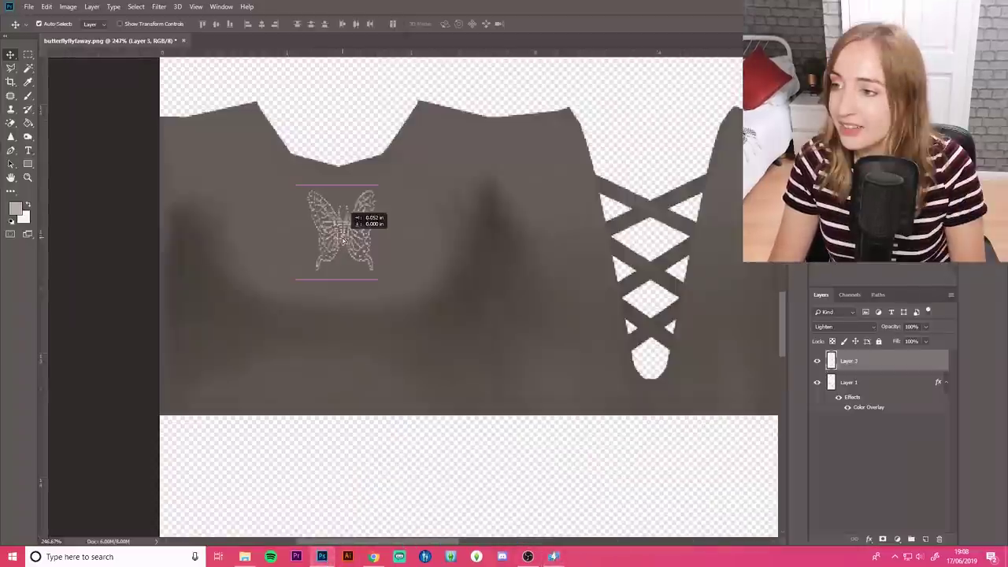
pyautogui.hotkey('ctrl', '0')
pyautogui.hotkey('alt', 'Tab')
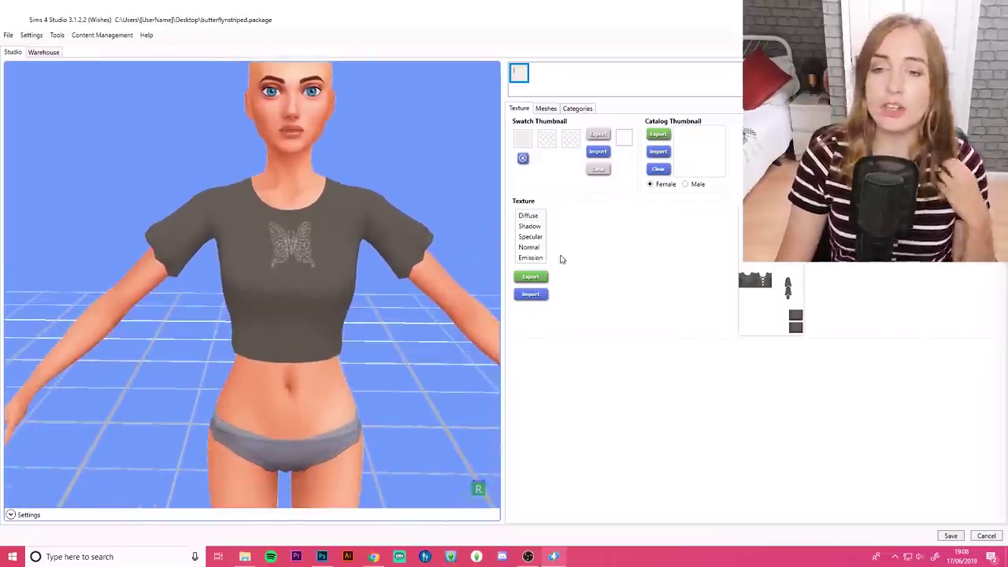
# - Compare the retextured top in Sims 4 Studio with the UO Diamante Butterfly T-Shirt product photos in the browser
pyautogui.hotkey('alt', 'Tab')
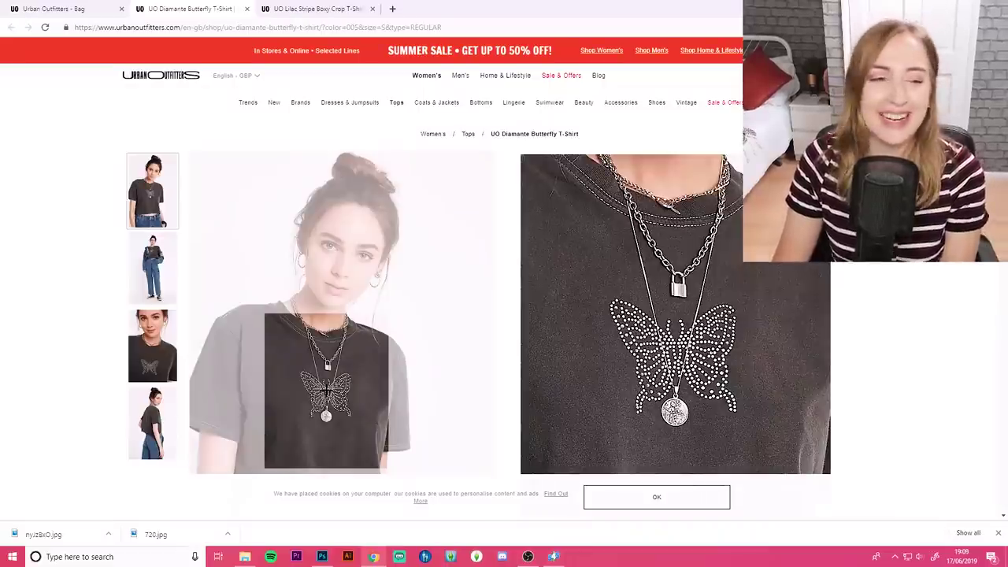
pyautogui.click(554, 557)
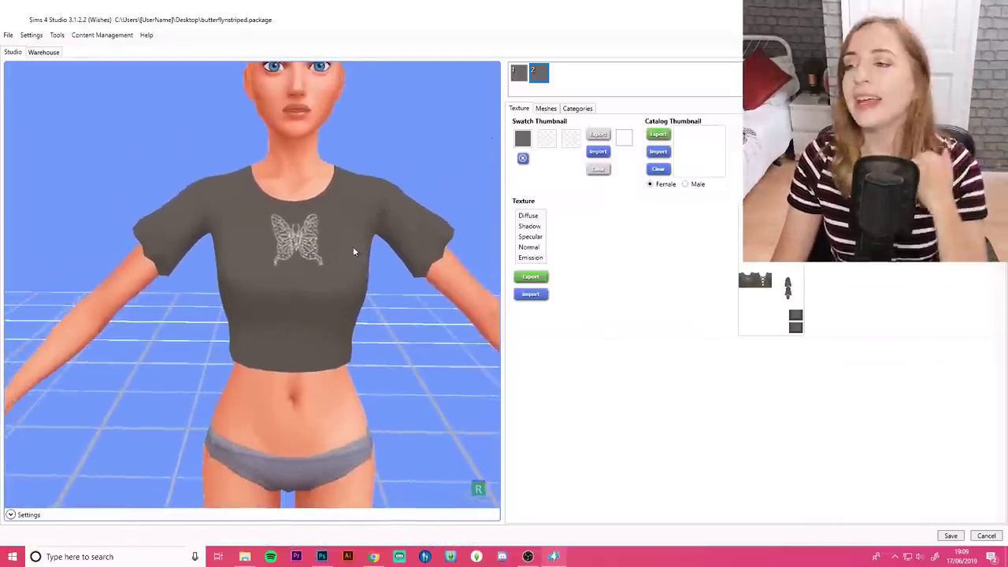
pyautogui.scroll(5, 293, 272)
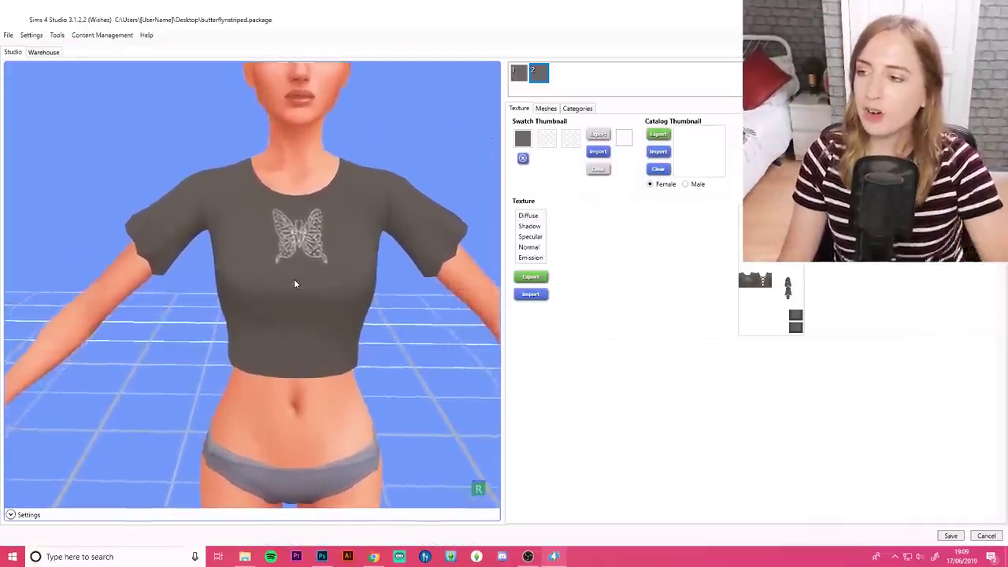
pyautogui.click(372, 559)
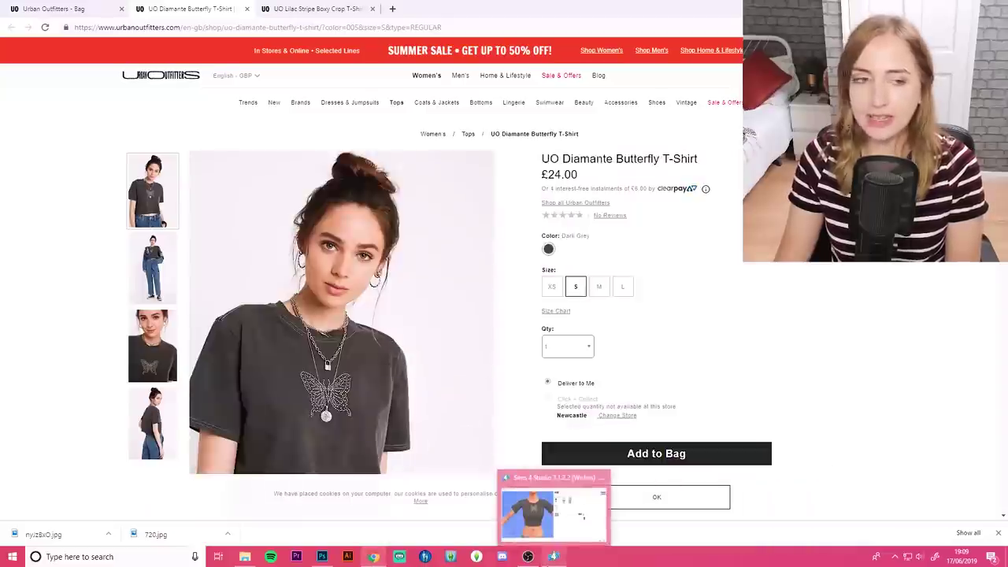
pyautogui.click(554, 557)
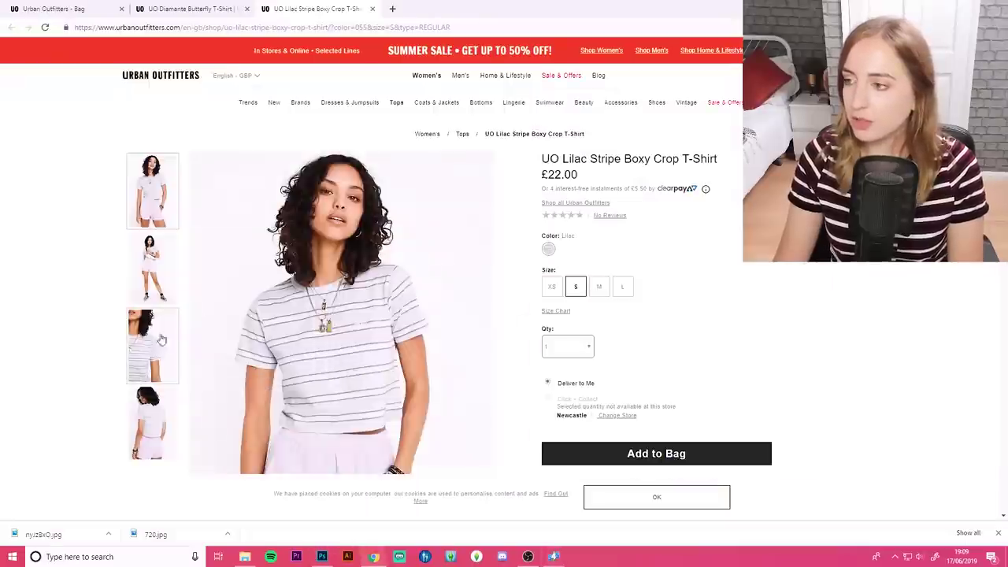
# - Bring the UO Lilac Stripe Boxy Crop T-Shirt close-up into Photoshop beside the shirt texture and sample its lilac base colour
pyautogui.click(165, 353)
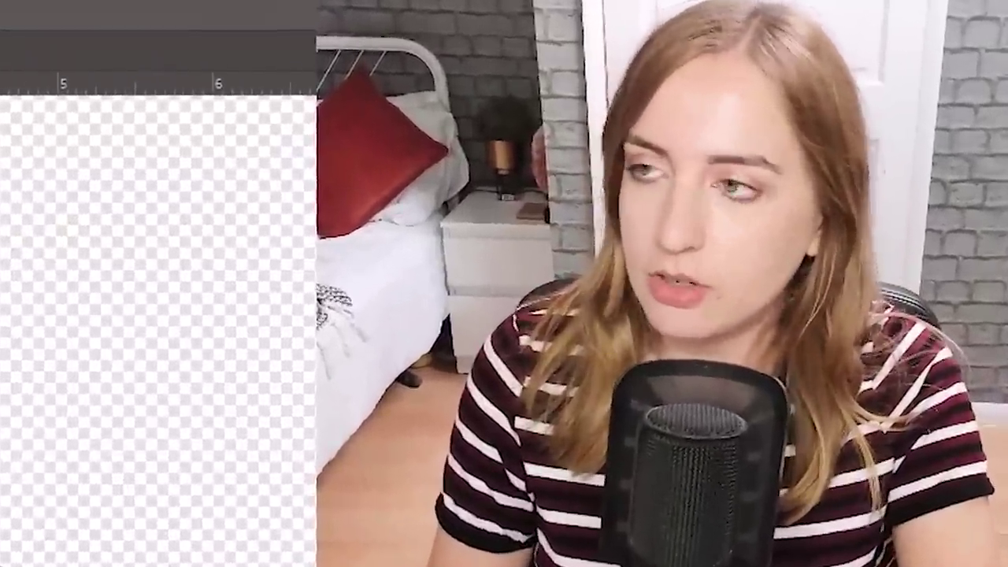
pyautogui.rightClick(676, 210)
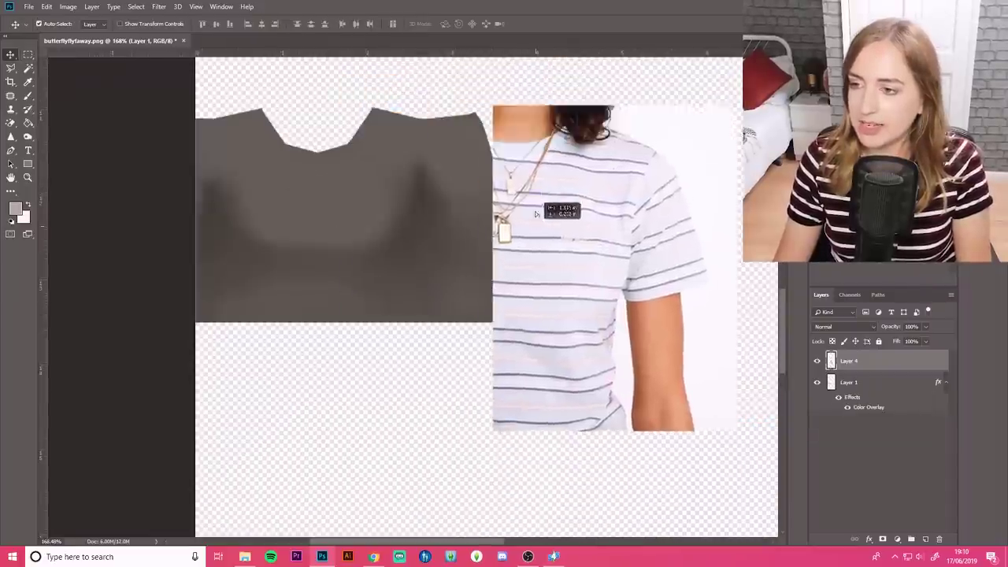
pyautogui.scroll(2, 429, 253)
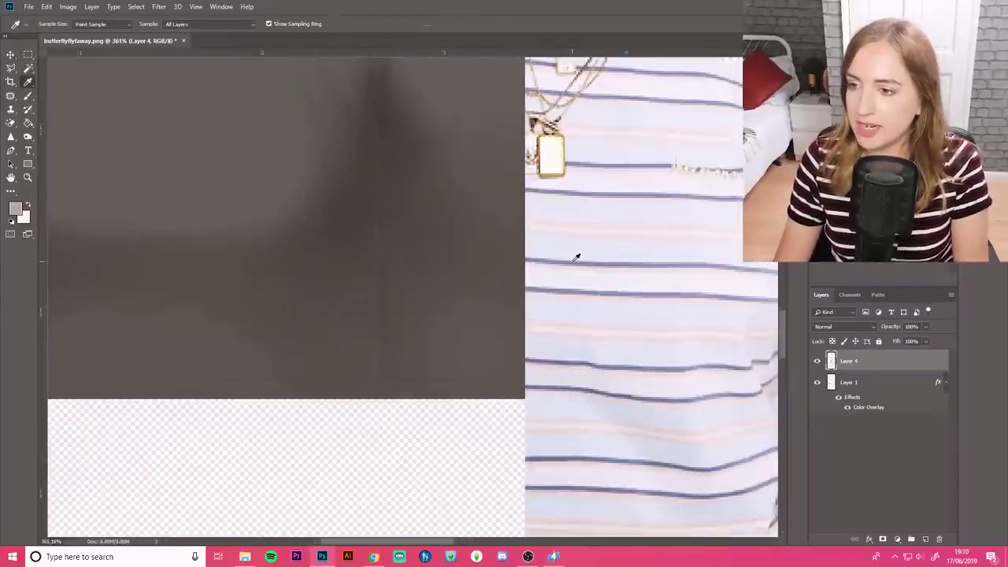
pyautogui.press('m')
pyautogui.scroll(-2, 290, 326)
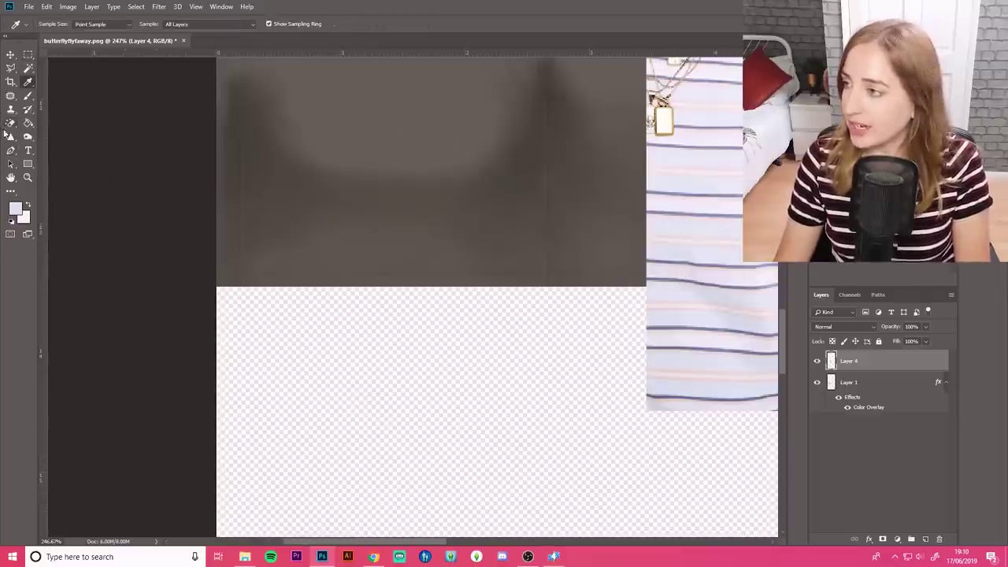
# - Draw a pale lilac base rectangle below the shirt and add a thin light stripe with a duplicate across it
pyautogui.click(27, 164)
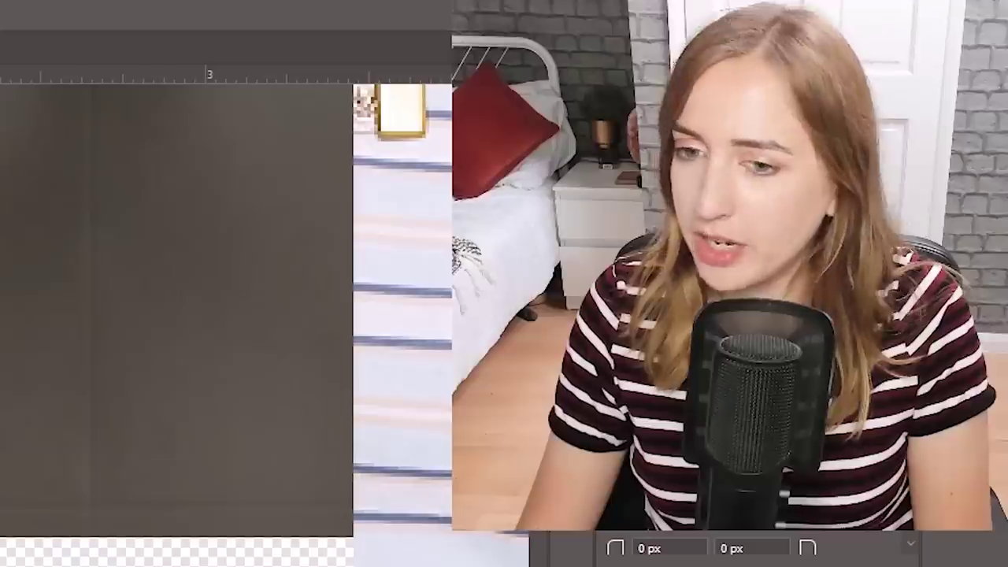
pyautogui.hotkey('ctrl', 'j')
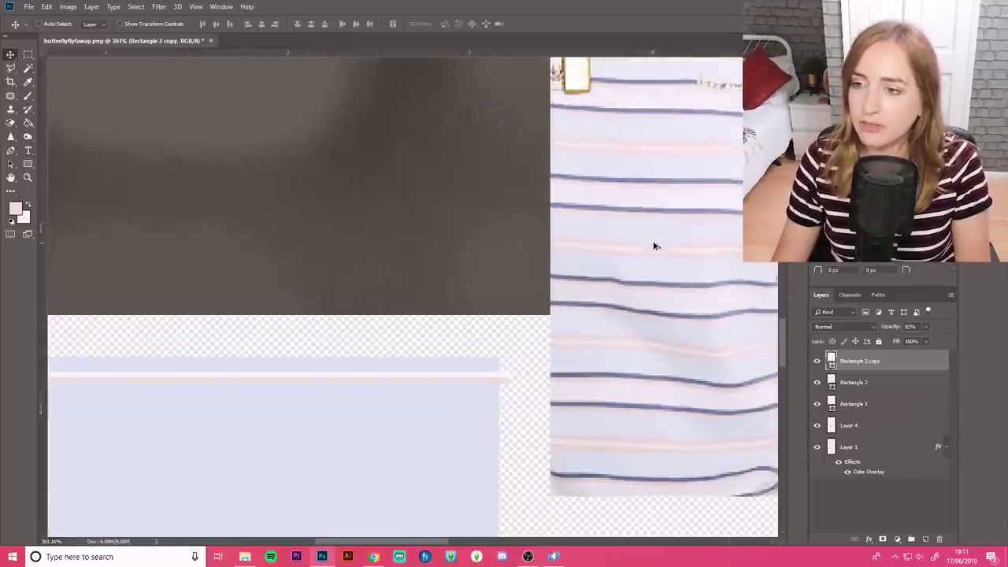
pyautogui.scroll(-2, 676, 256)
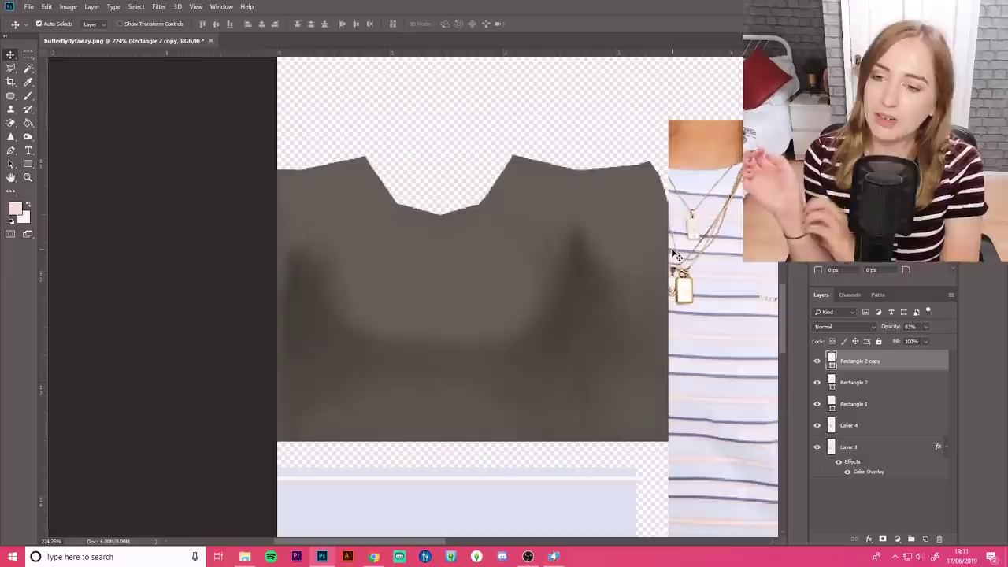
pyautogui.scroll(-3, 540, 386)
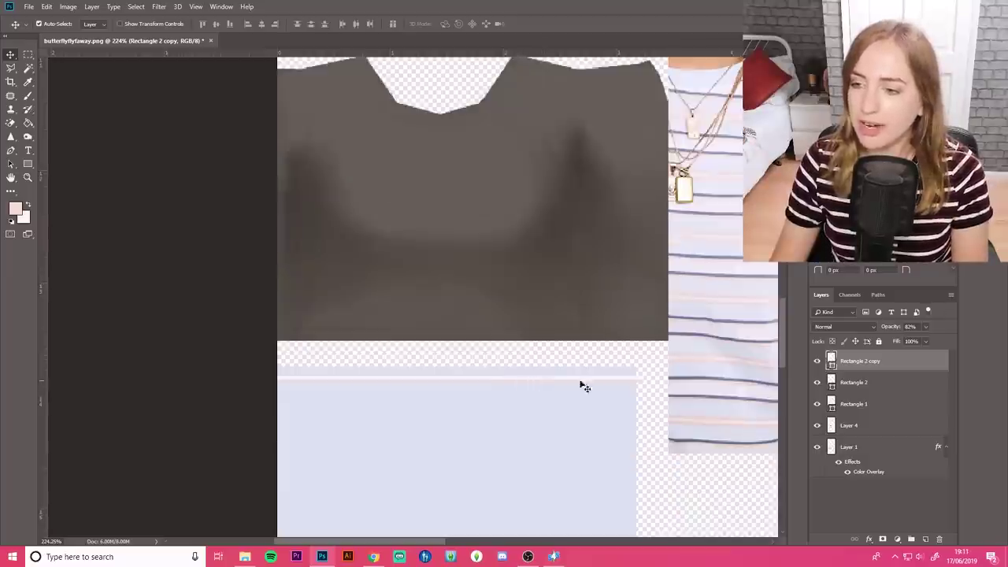
pyautogui.scroll(2, 622, 382)
# - Duplicate the thin stripe again and add a stripe in the navy sampled from the photo to the lilac base
pyautogui.rightClick(870, 361)
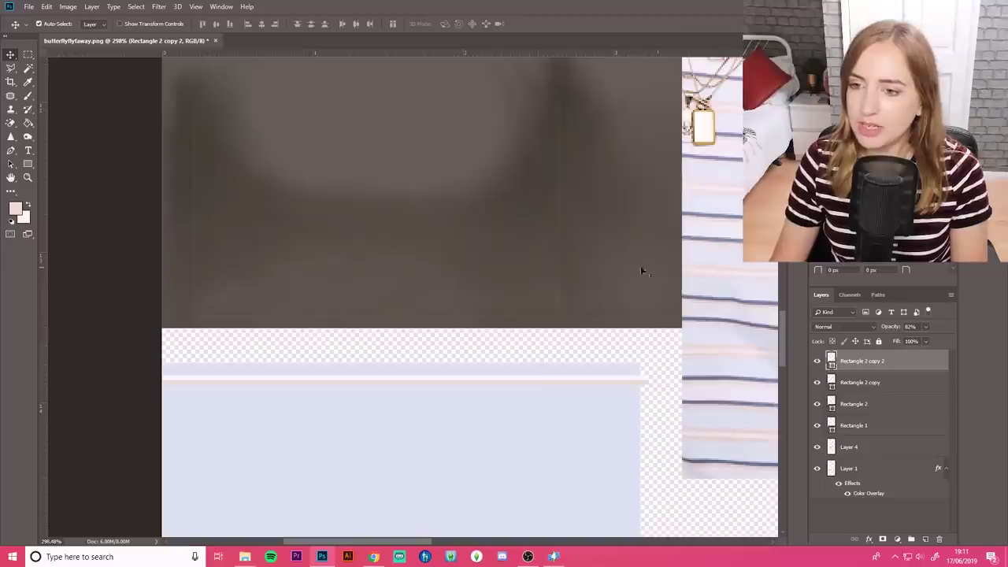
pyautogui.press('i')
pyautogui.scroll(-3, 686, 375)
pyautogui.scroll(3, 693, 354)
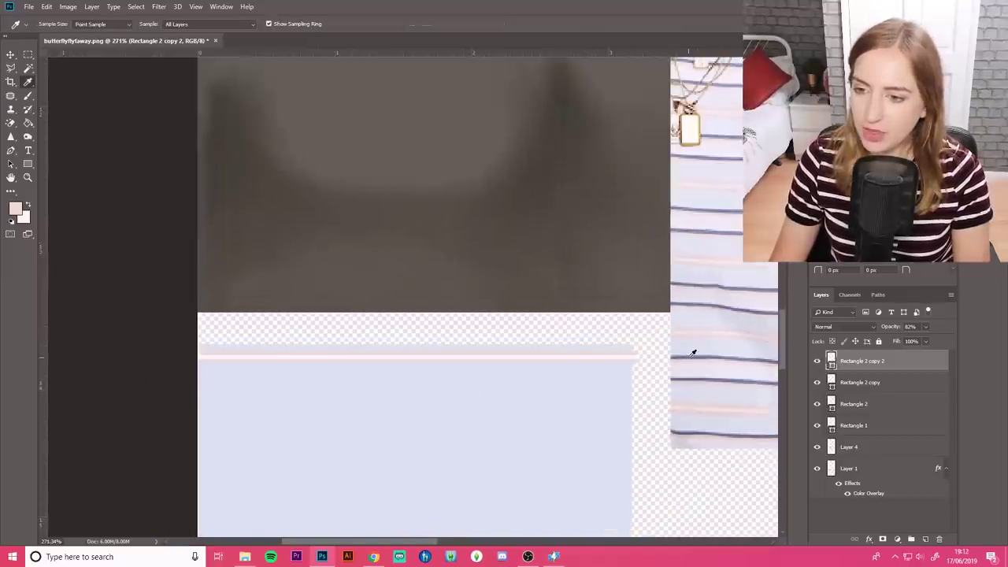
pyautogui.moveTo(457, 387); pyautogui.dragTo(616, 403)
# - Select the stripe shapes together and duplicate the set for repeating down the lilac base
pyautogui.rightClick(867, 457)
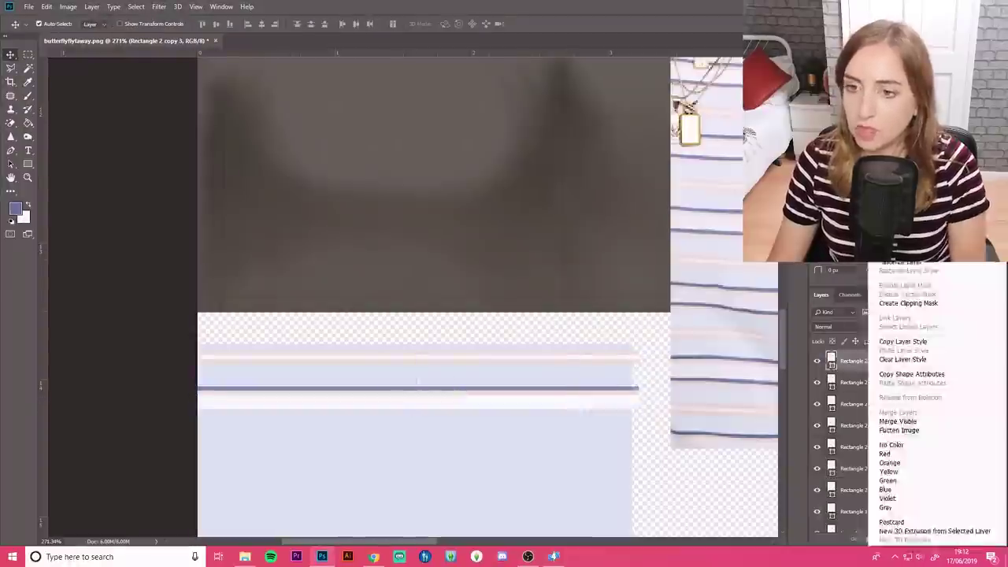
pyautogui.press('Escape')
pyautogui.press('m')
pyautogui.scroll(-2, 554, 396)
pyautogui.rightClick(875, 441)
pyautogui.click(769, 413)
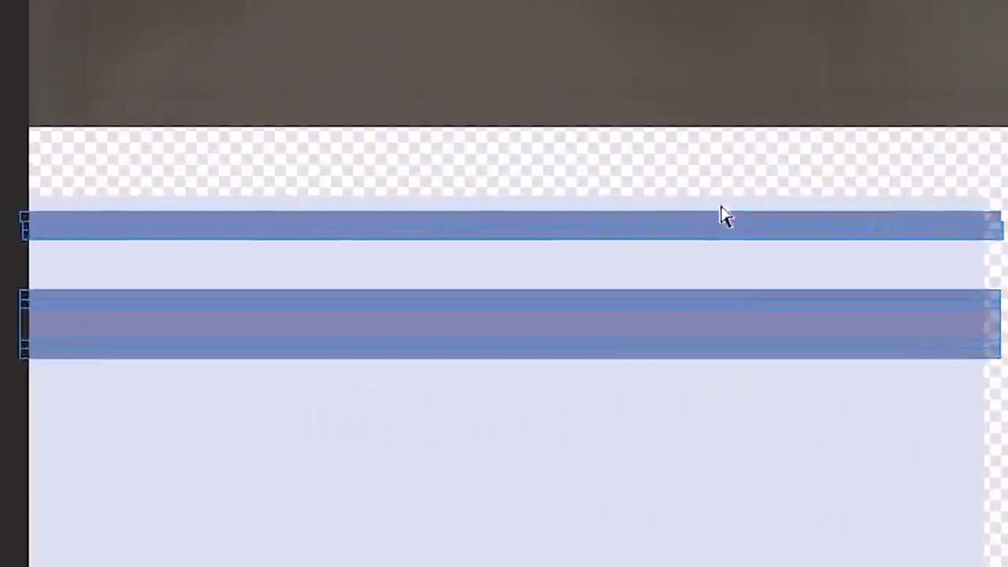
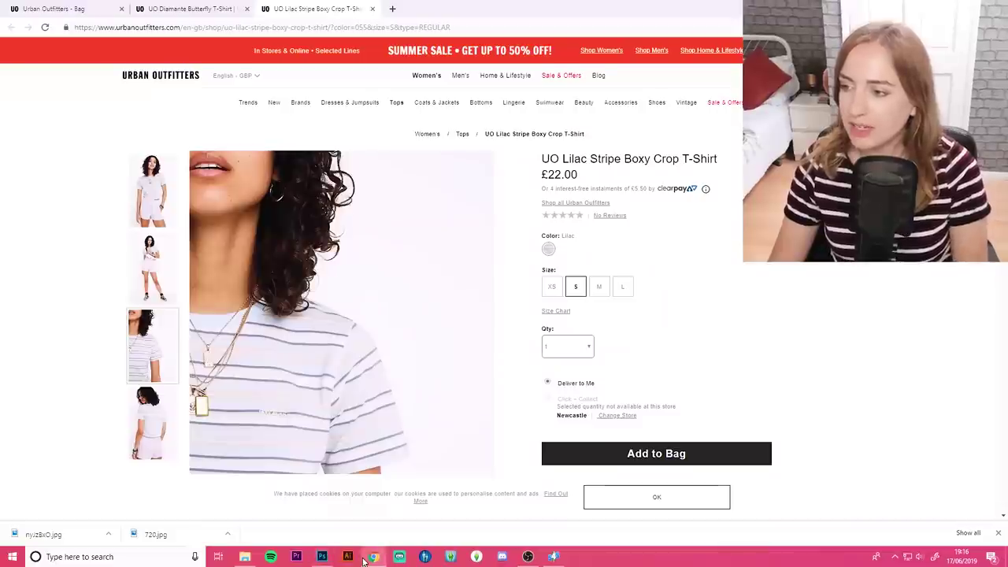
# - Save the finished striped shirt texture as a PNG named striped and apply it to the top in Sims 4 Studio
pyautogui.click(323, 556)
pyautogui.hotkey('ctrl', 'l')
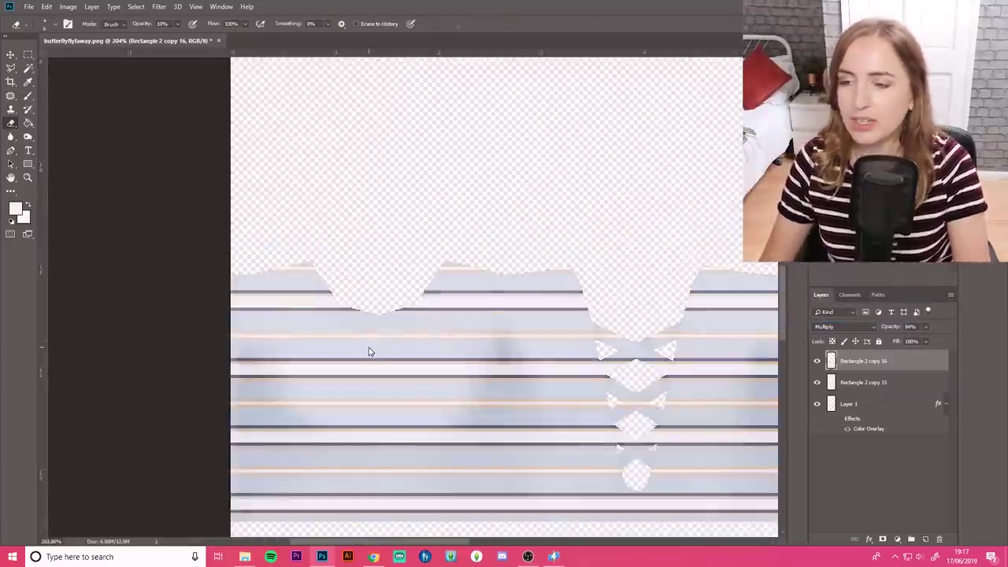
pyautogui.hotkey('ctrl', 'shift', 's')
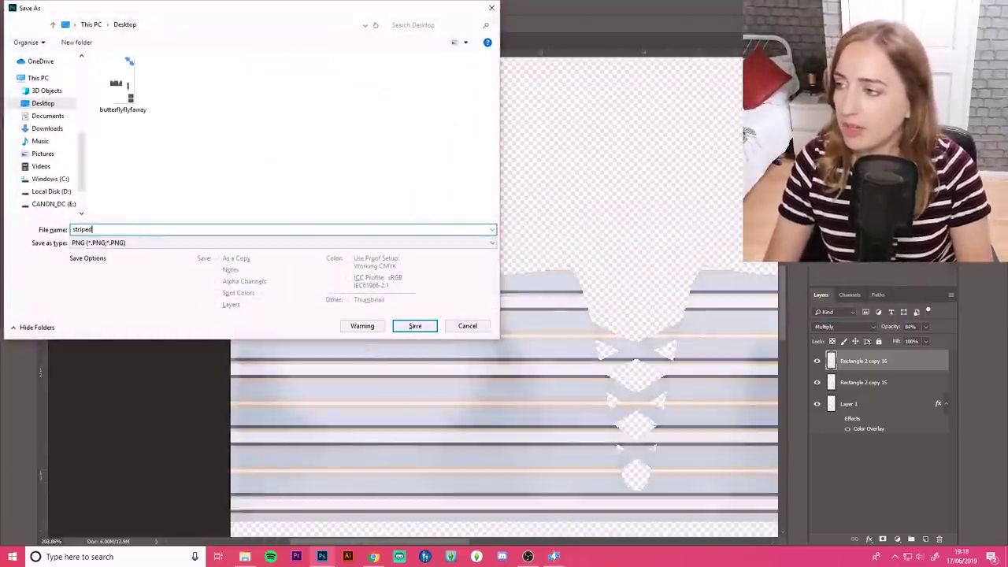
pyautogui.press('Return')
pyautogui.click(553, 557)
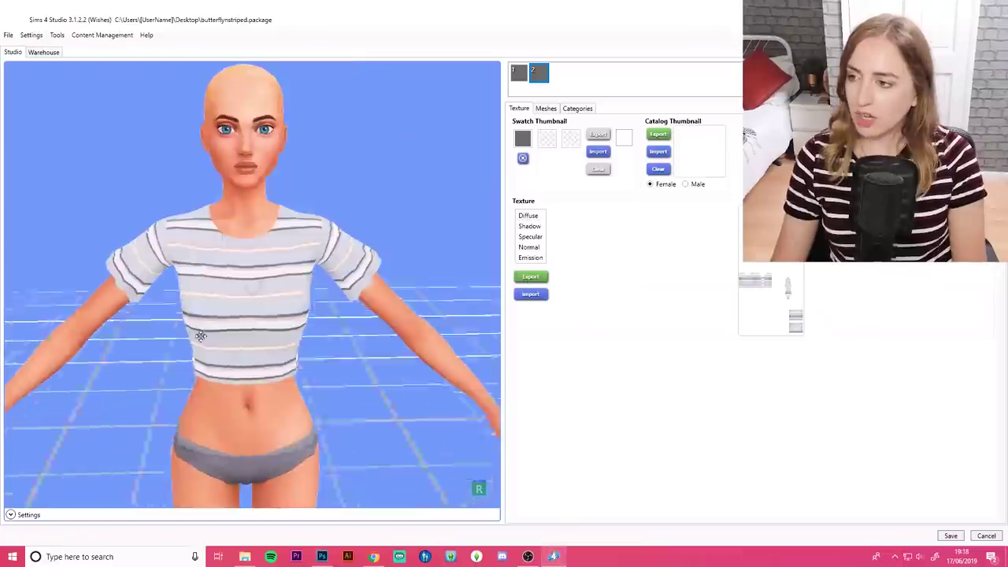
pyautogui.moveTo(638, 376); pyautogui.dragTo(258, 359)
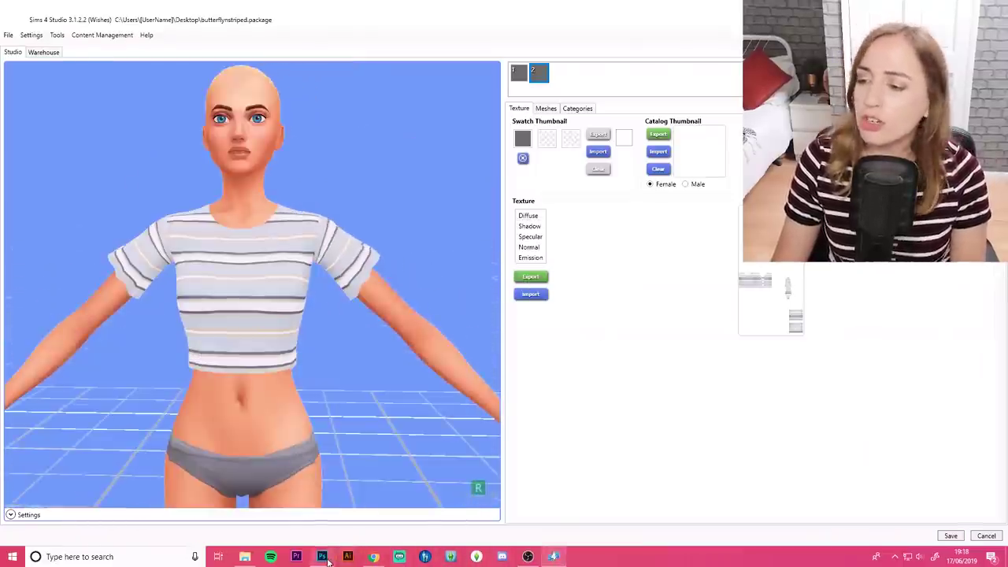
# - In Photoshop, lasso the back lacing and delete the stripes over it on Rectangle 2 copy 16 and Rectangle 2 copy 15
pyautogui.click(322, 557)
pyautogui.scroll(3, 588, 370)
pyautogui.scroll(-2, 653, 423)
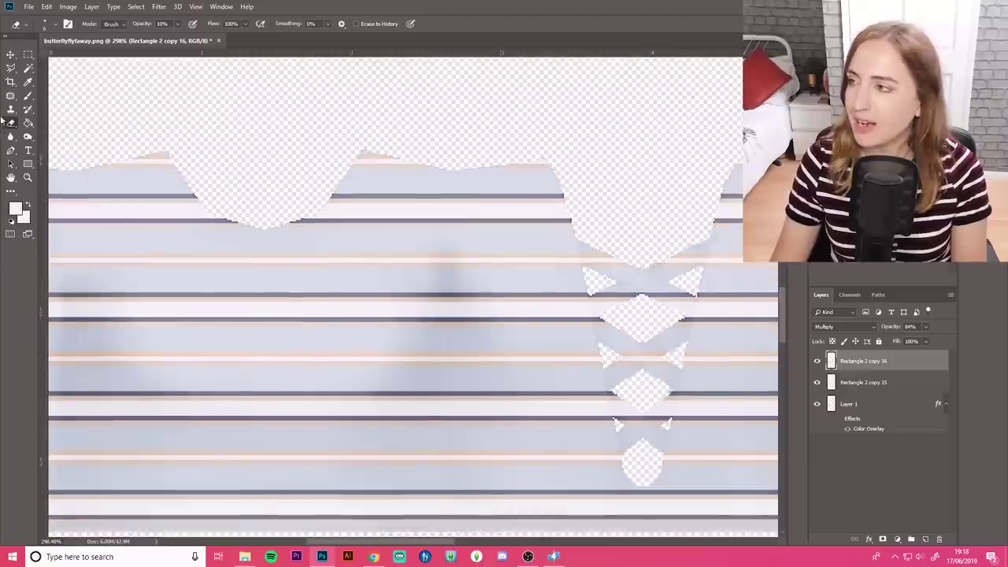
pyautogui.click(10, 68)
pyautogui.hscroll(3, 522, 252)
pyautogui.scroll(-1, 533, 296)
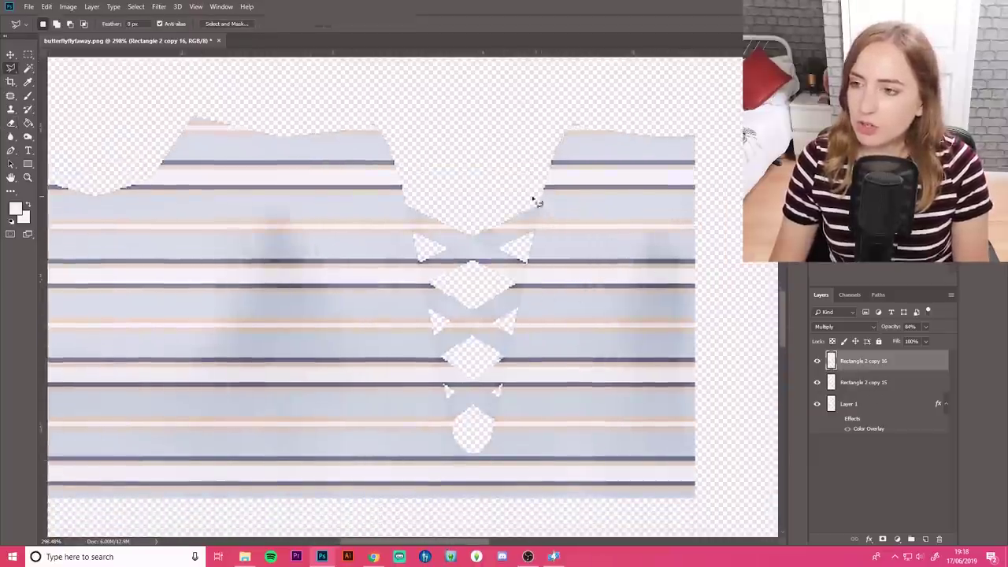
pyautogui.click(404, 190)
pyautogui.press('Delete')
pyautogui.hotkey('alt', '[')
pyautogui.rightClick(493, 254)
pyautogui.click(494, 253)
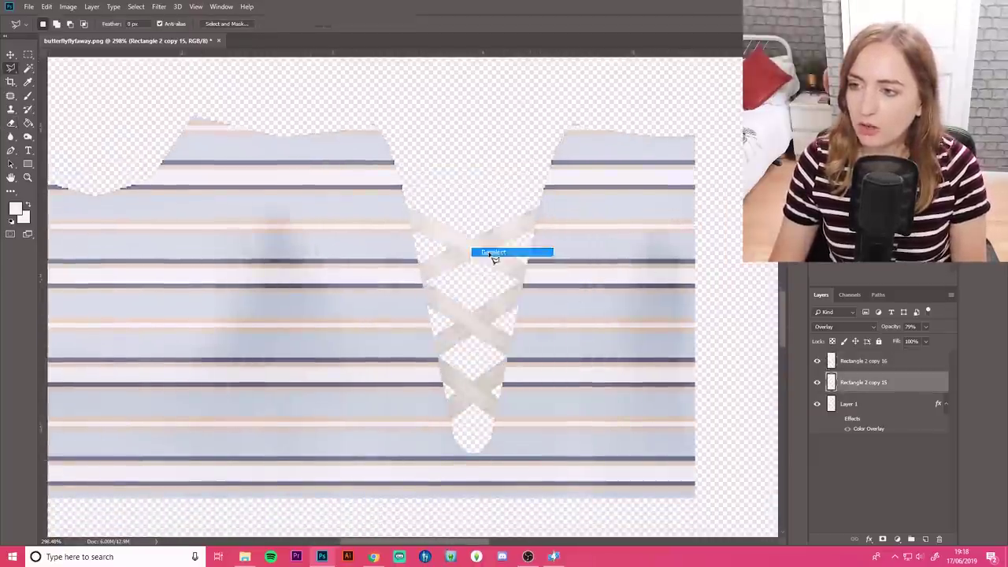
# - Outline the sleeve pieces with the Polygonal Lasso and remove the stripes inside the selection
pyautogui.hotkey('ctrl', '0')
pyautogui.scroll(5, 513, 465)
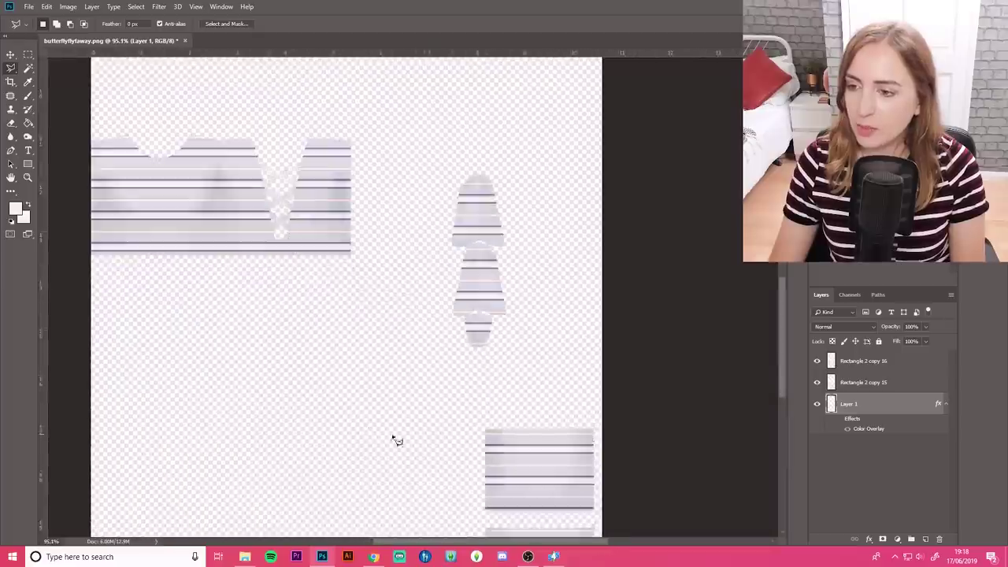
pyautogui.click(444, 102)
pyautogui.click(439, 483)
pyautogui.click(629, 449)
pyautogui.click(592, 143)
pyautogui.hotkey('alt', ']')
pyautogui.hotkey('ctrl', '0')
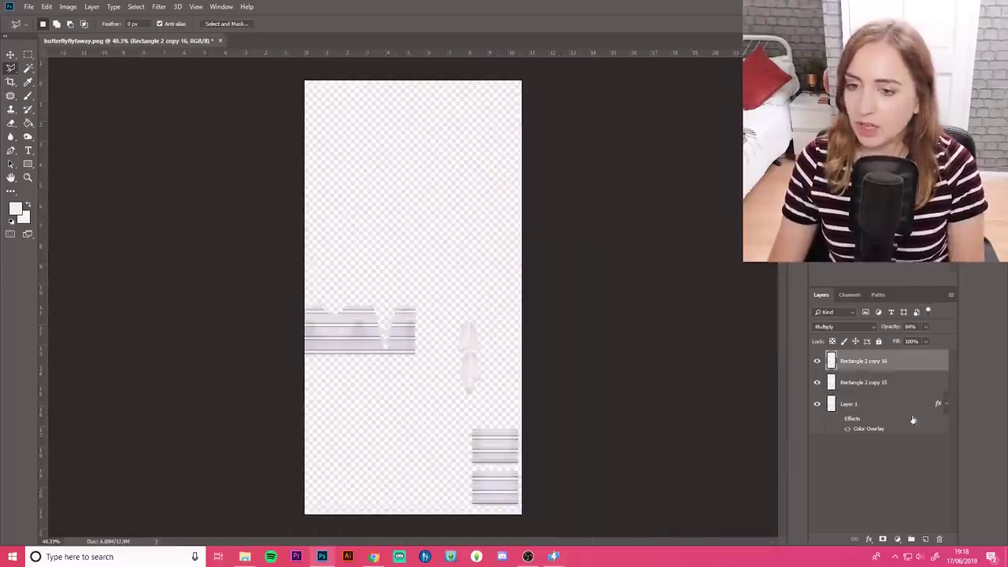
# - In Sims 4 Studio, examine the striped top from the front and the laced back
pyautogui.scroll(5, 428, 331)
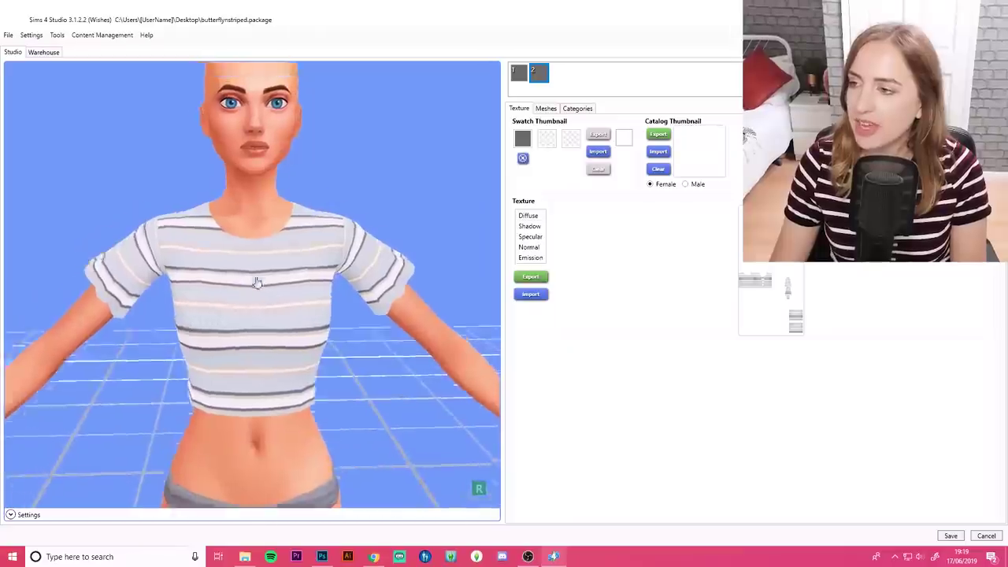
pyautogui.moveTo(256, 282); pyautogui.dragTo(312, 352)
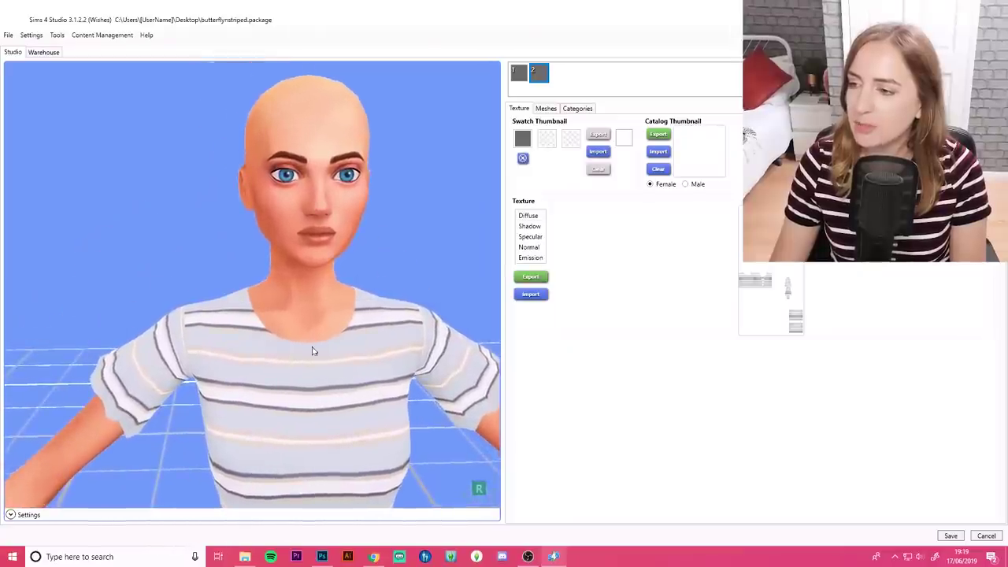
pyautogui.moveTo(214, 352); pyautogui.dragTo(221, 460)
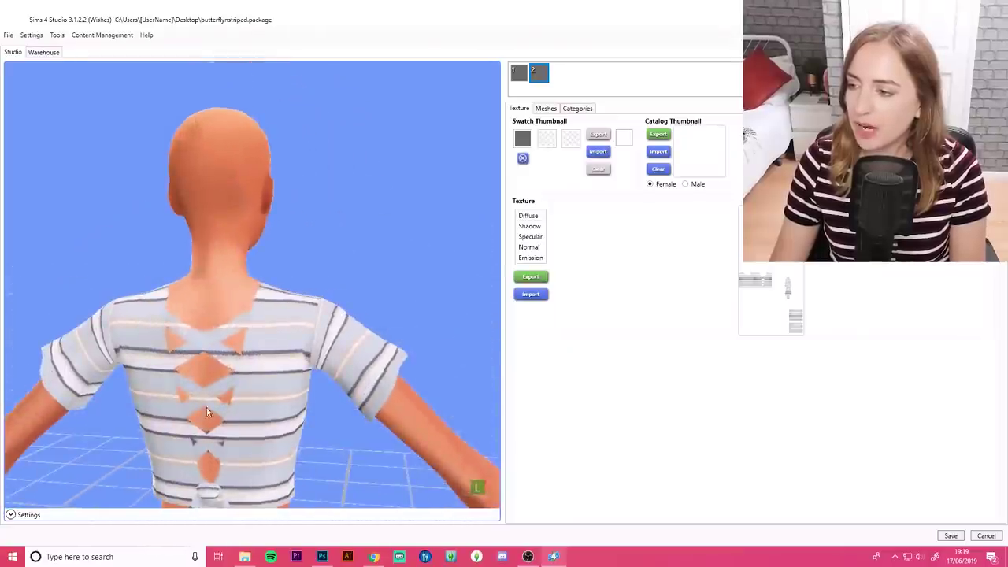
pyautogui.moveTo(207, 412); pyautogui.dragTo(334, 333)
# - In Photoshop, lasso the neckline trim and back lacing border, remove the stripes inside on both Rectangle 2 copies, and save the texture
pyautogui.click(322, 556)
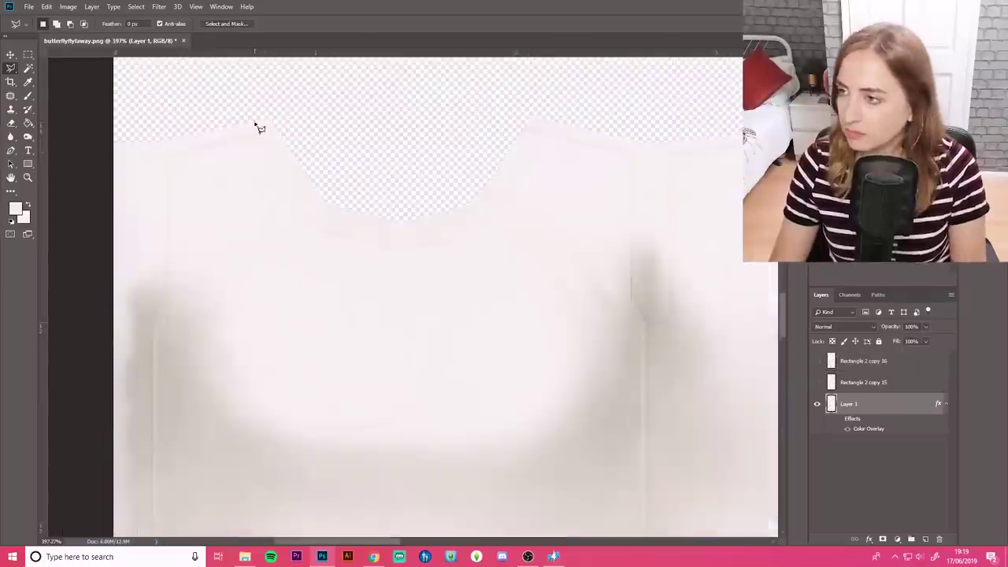
pyautogui.hscroll(10, 383, 531)
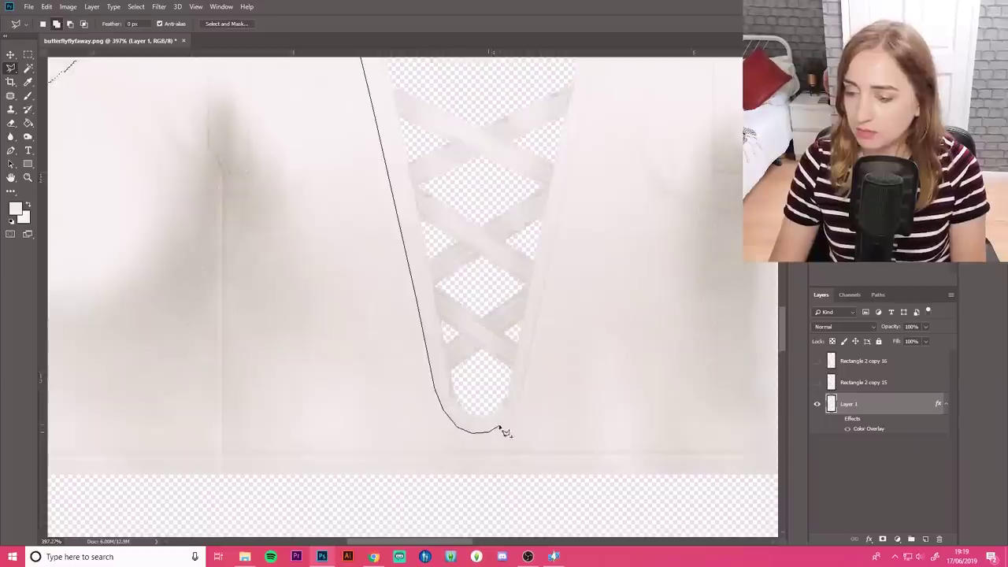
pyautogui.click(518, 534)
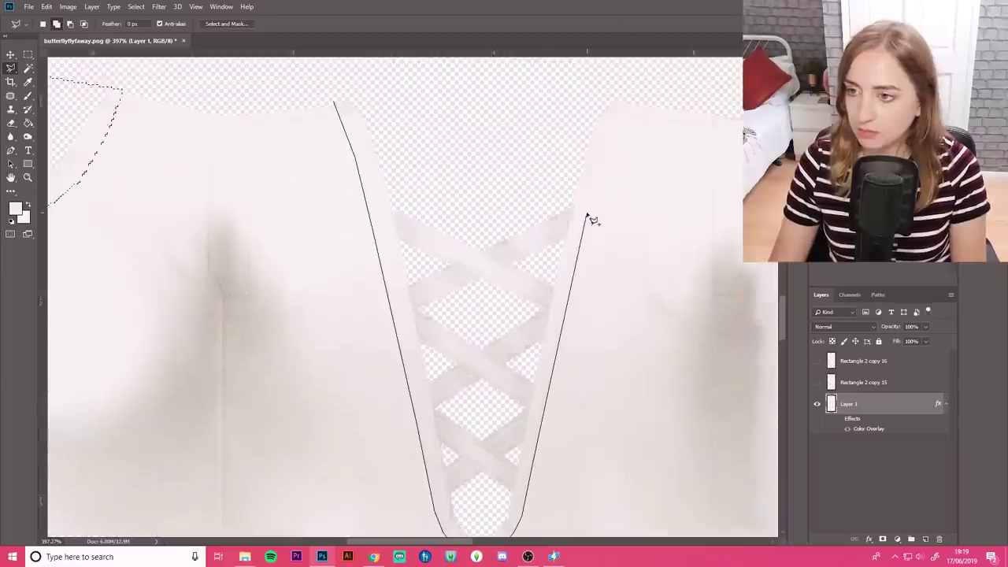
pyautogui.click(384, 69)
pyautogui.scroll(-5, 344, 308)
pyautogui.click(846, 383)
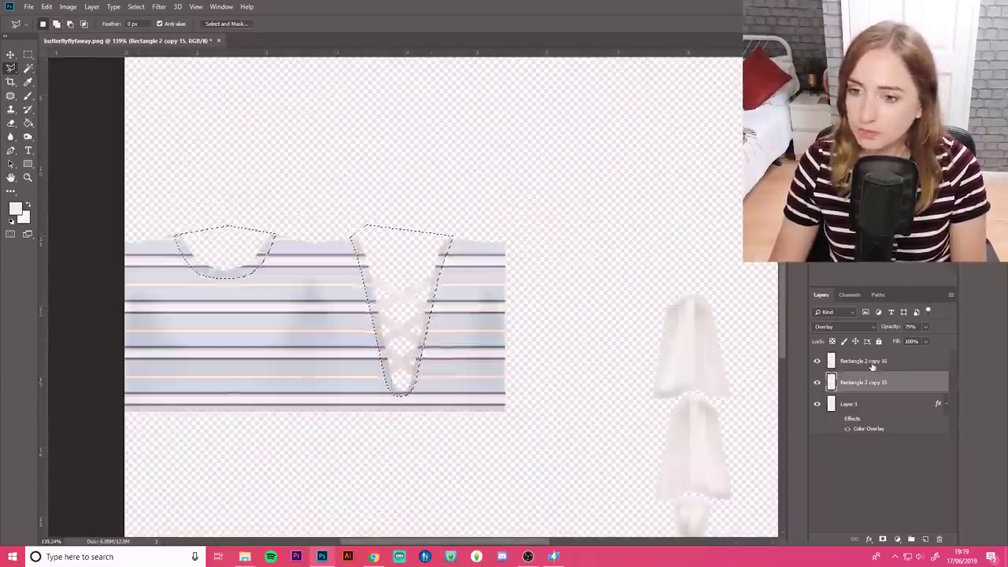
pyautogui.hotkey('ctrl', 'shift', 's')
pyautogui.click(118, 254)
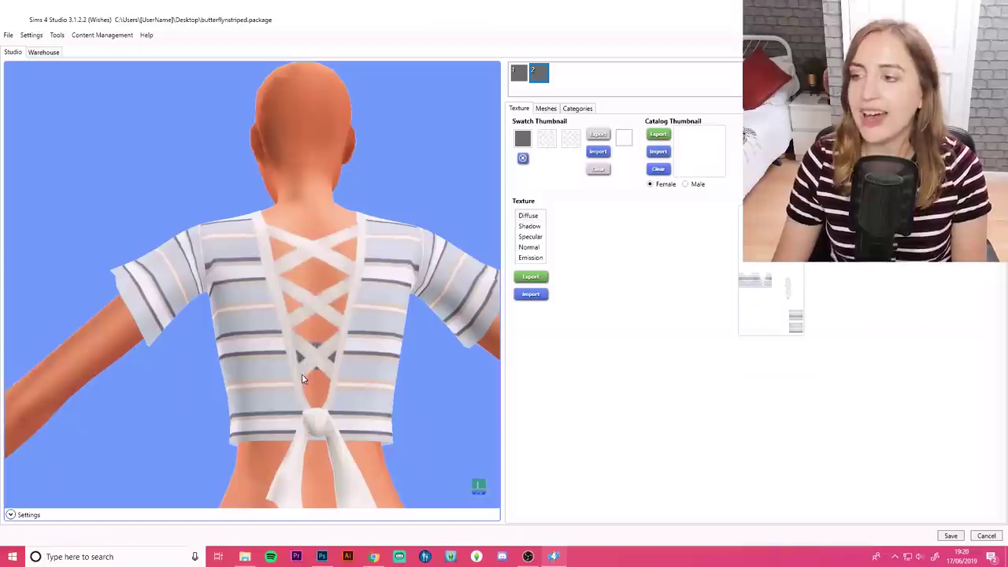
# - Examine the updated striped swatch on the Sims 4 Studio model from the side and around the white back lacing
pyautogui.moveTo(302, 379); pyautogui.dragTo(498, 368)
pyautogui.click(526, 75)
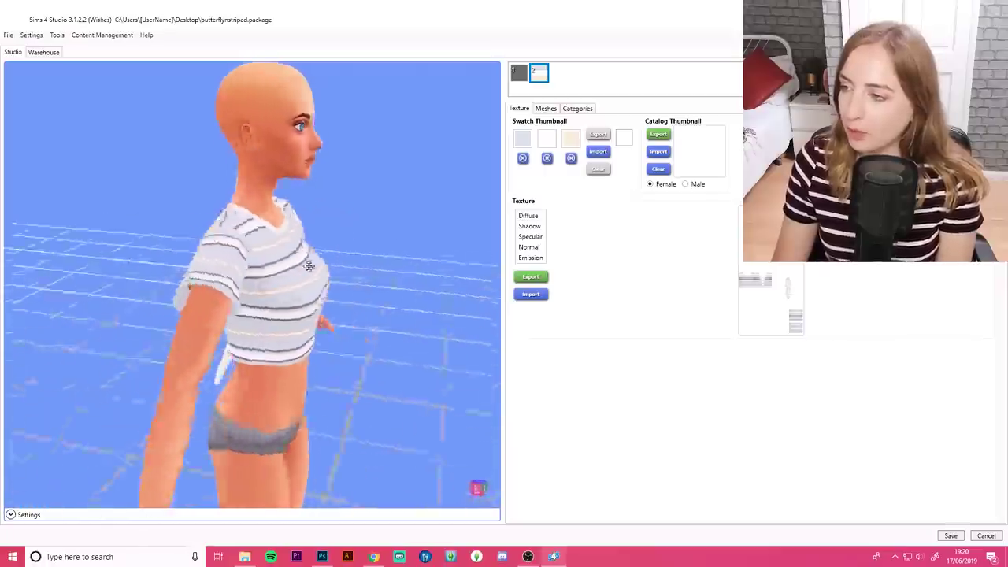
pyautogui.moveTo(308, 266); pyautogui.dragTo(268, 303)
pyautogui.scroll(4, 307, 346)
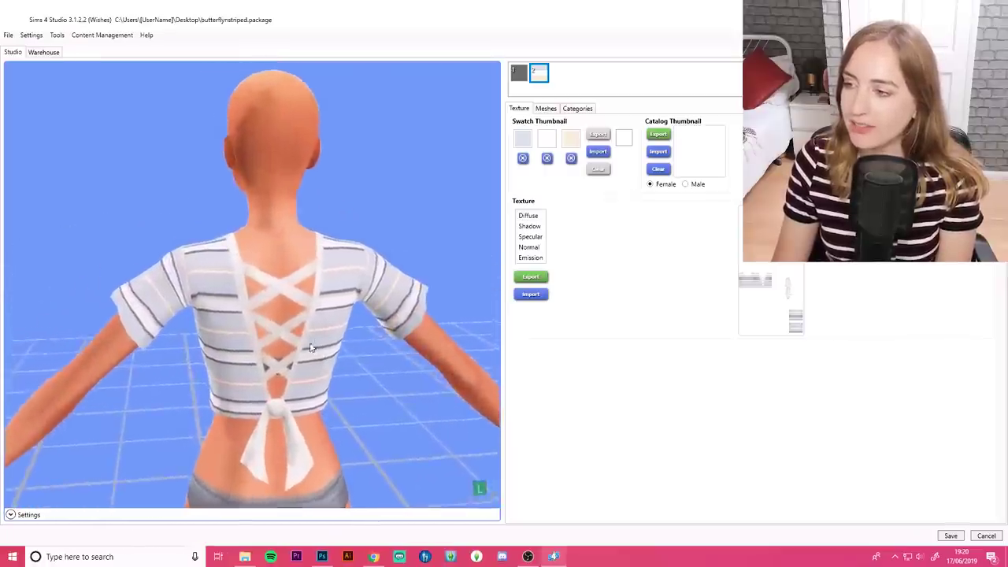
pyautogui.scroll(2, 308, 364)
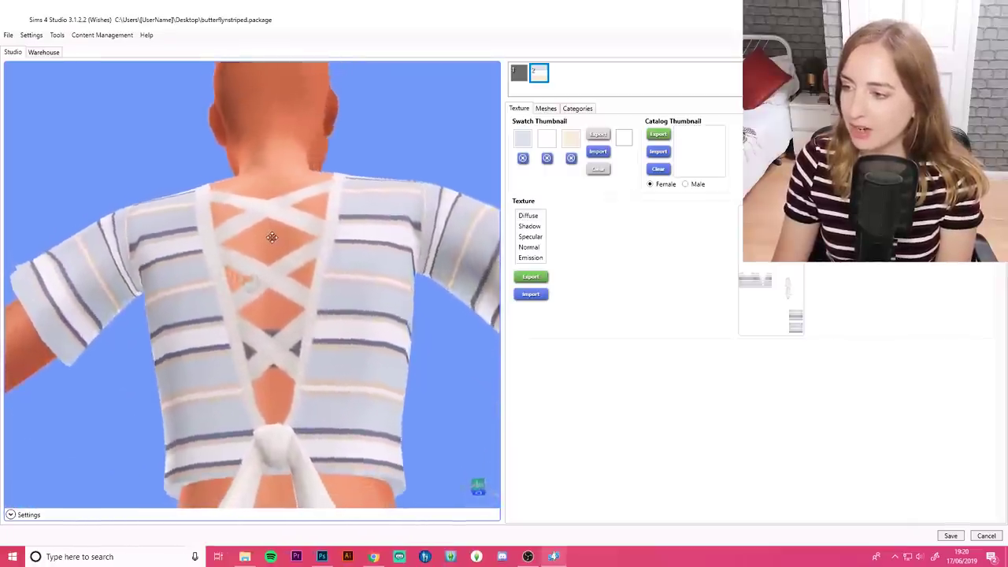
pyautogui.moveTo(270, 236); pyautogui.dragTo(349, 371)
pyautogui.scroll(-2, 360, 401)
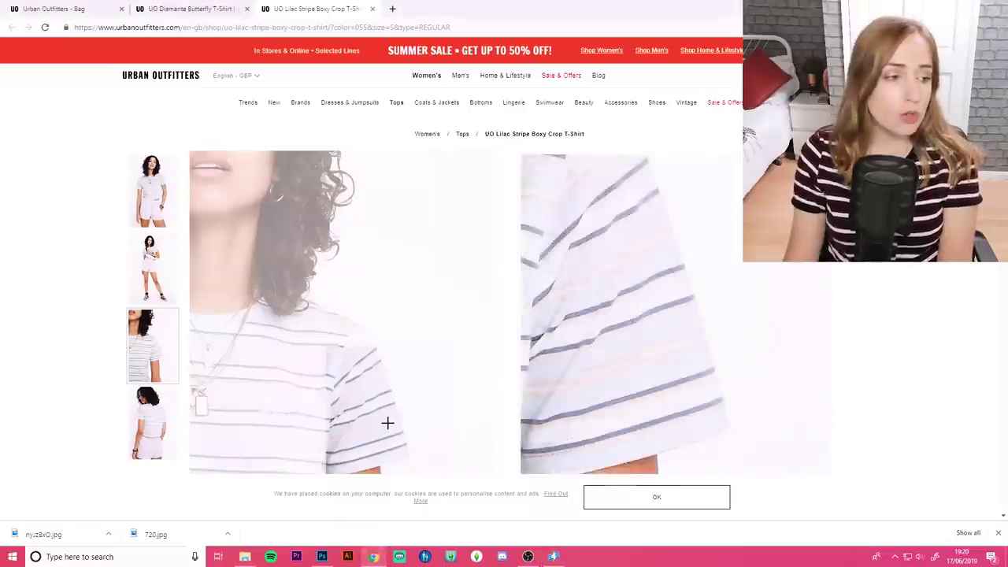
# - Open the UO Sunflower Print Ruched Cami from the Urban Outfitters bag in the browser, and finish saving the striped package in Sims 4 Studio
pyautogui.click(100, 7)
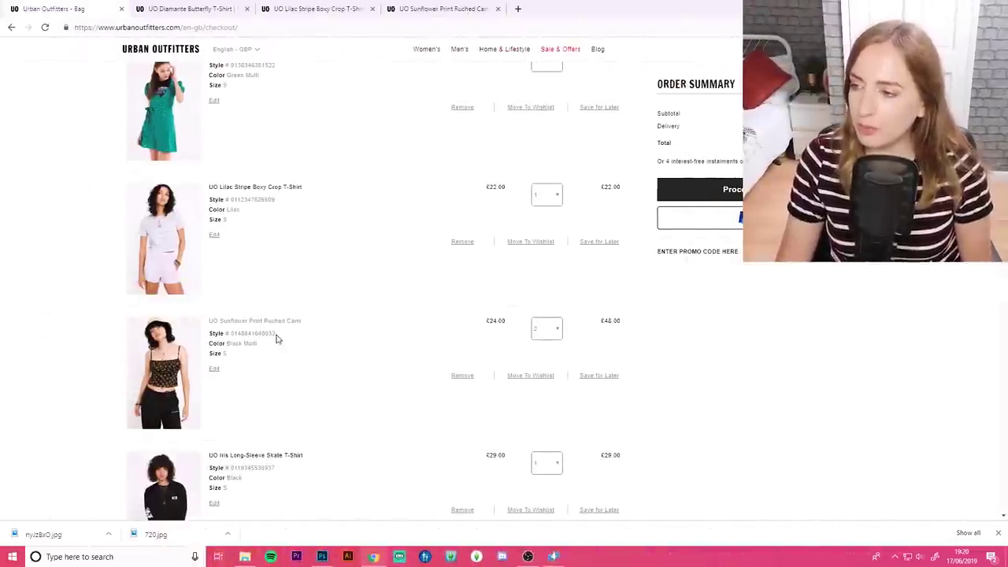
pyautogui.click(412, 8)
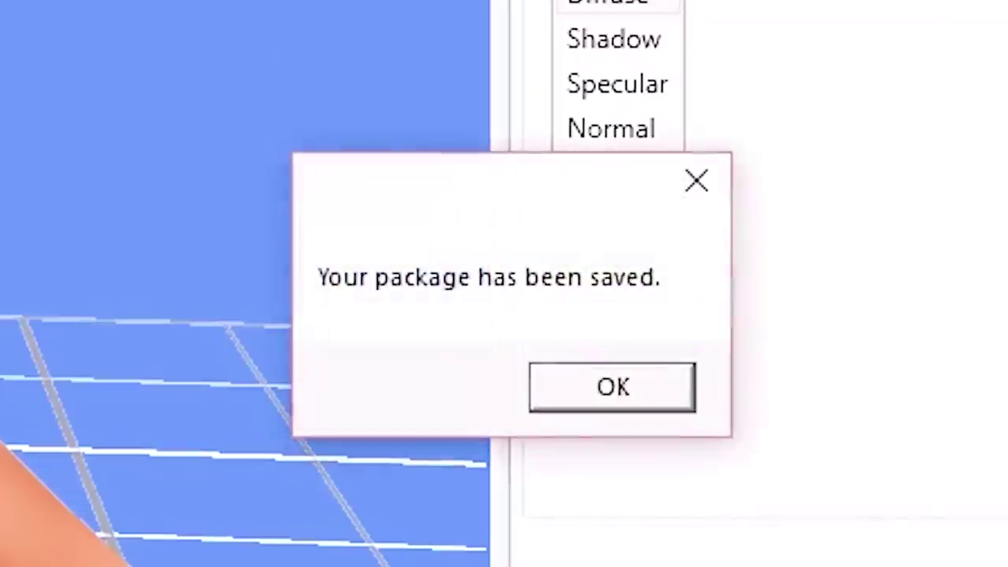
pyautogui.click(579, 388)
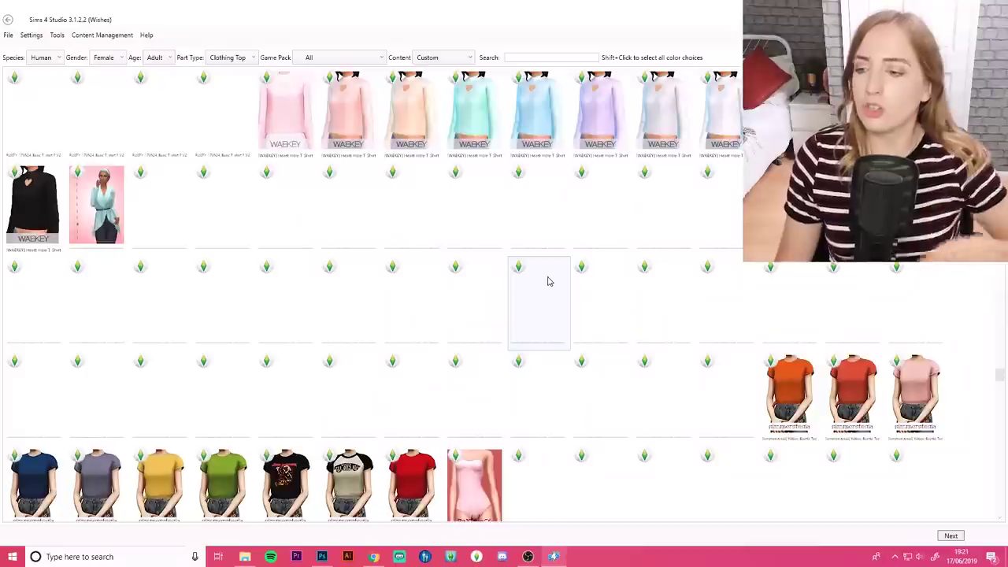
# - Find the white manueapinny_Adalia top among the custom clothing tops and start a new package from it named sunflower
pyautogui.scroll(-5, 554, 287)
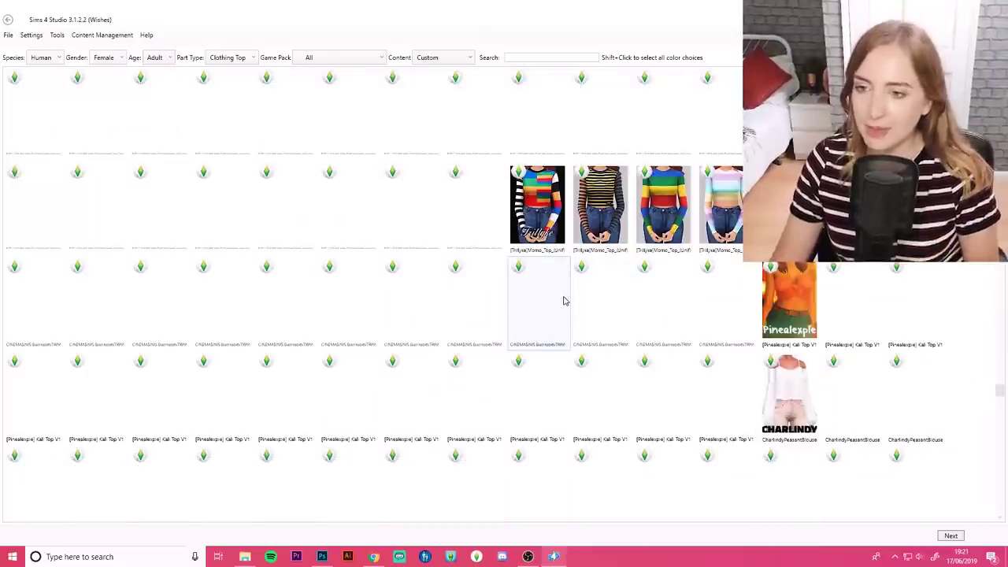
pyautogui.scroll(-5, 598, 364)
pyautogui.scroll(-6, 597, 362)
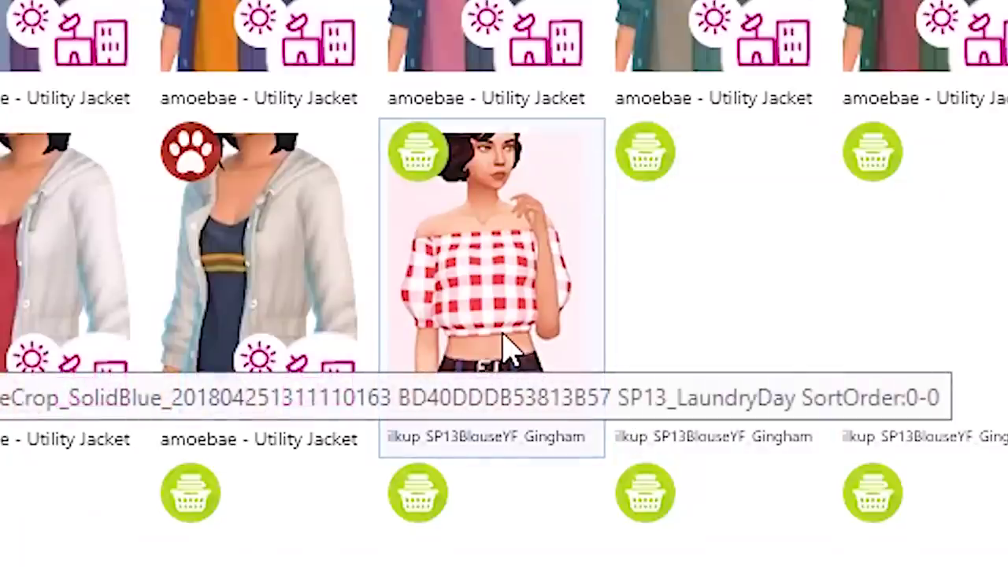
pyautogui.scroll(-5, 551, 276)
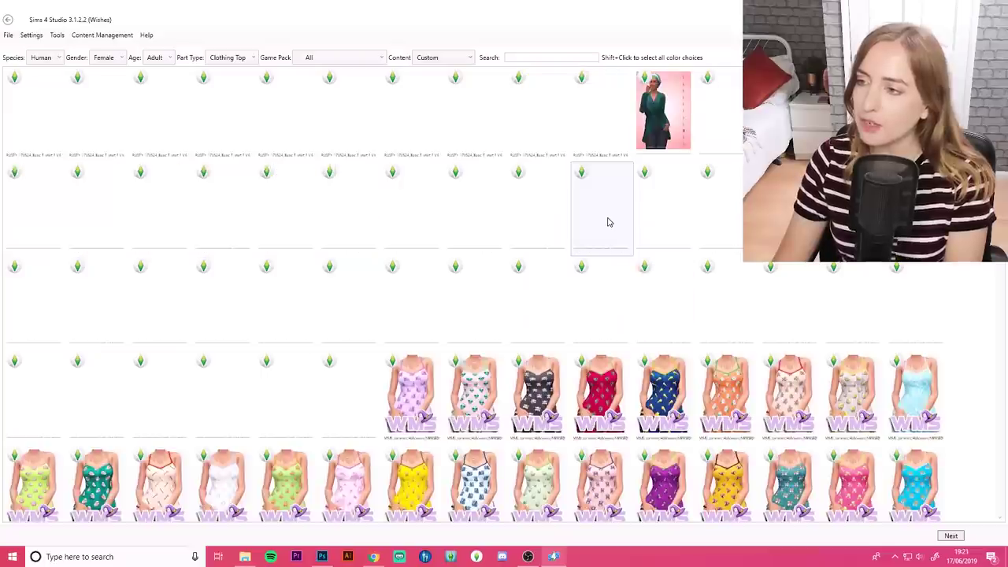
pyautogui.scroll(-10, 576, 319)
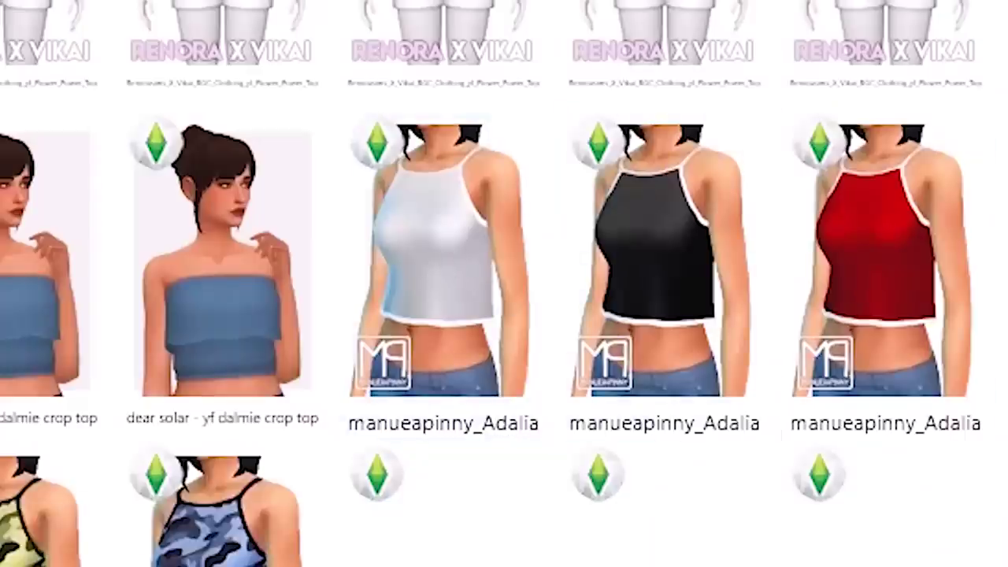
pyautogui.click(446, 281)
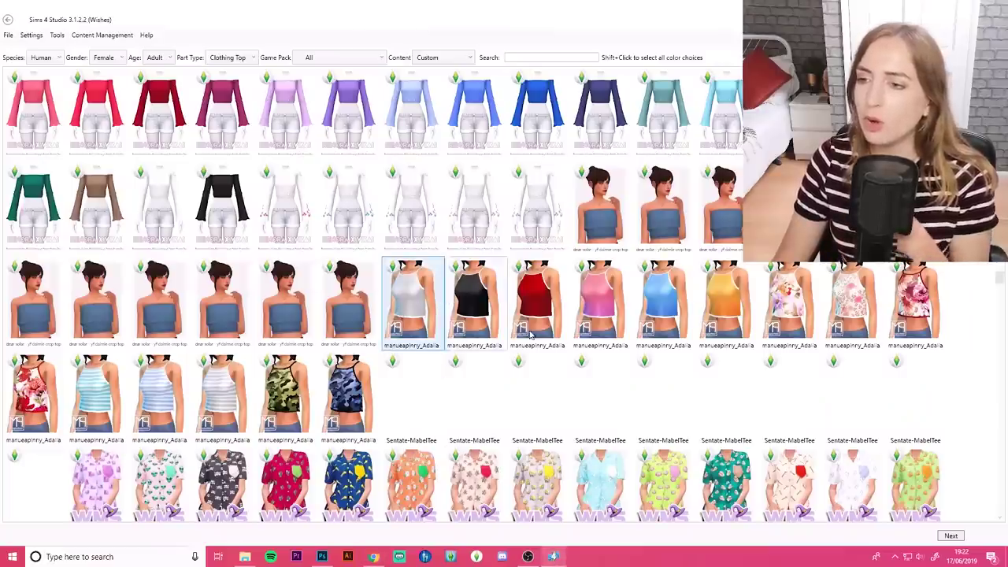
pyautogui.click(951, 535)
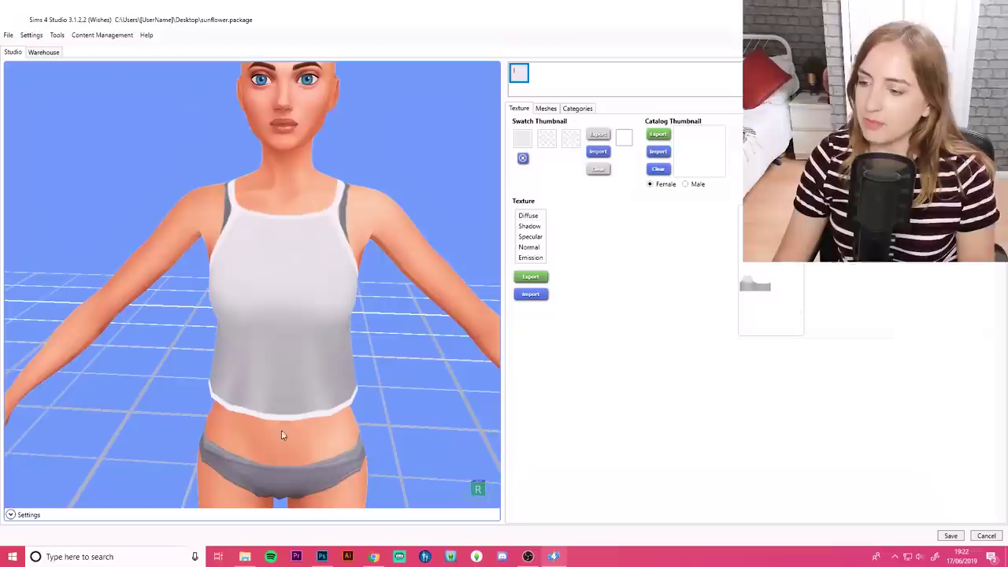
# - Check the sunflower cami's print in the browser against the blank Adalia top and review the open Photoshop documents
pyautogui.click(373, 557)
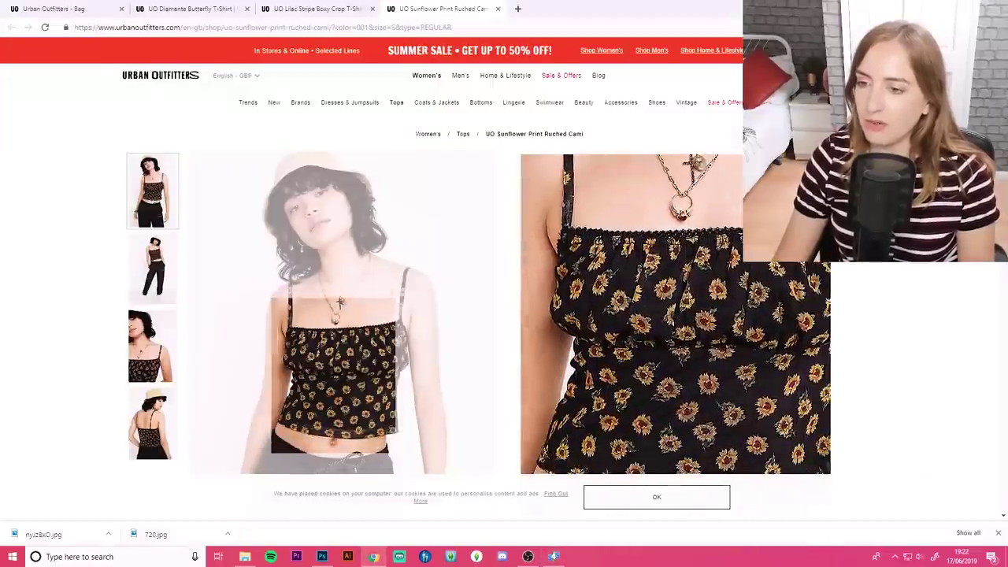
pyautogui.click(554, 554)
pyautogui.click(322, 556)
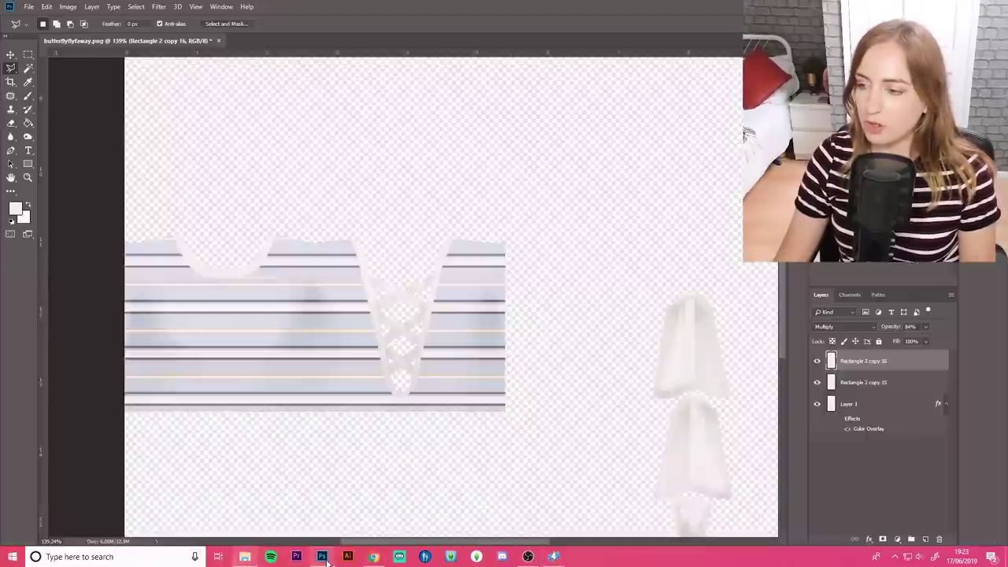
pyautogui.hotkey('ctrl', 'Tab')
pyautogui.scroll(2, 468, 255)
pyautogui.scroll(-2, 513, 272)
pyautogui.scroll(1, 514, 273)
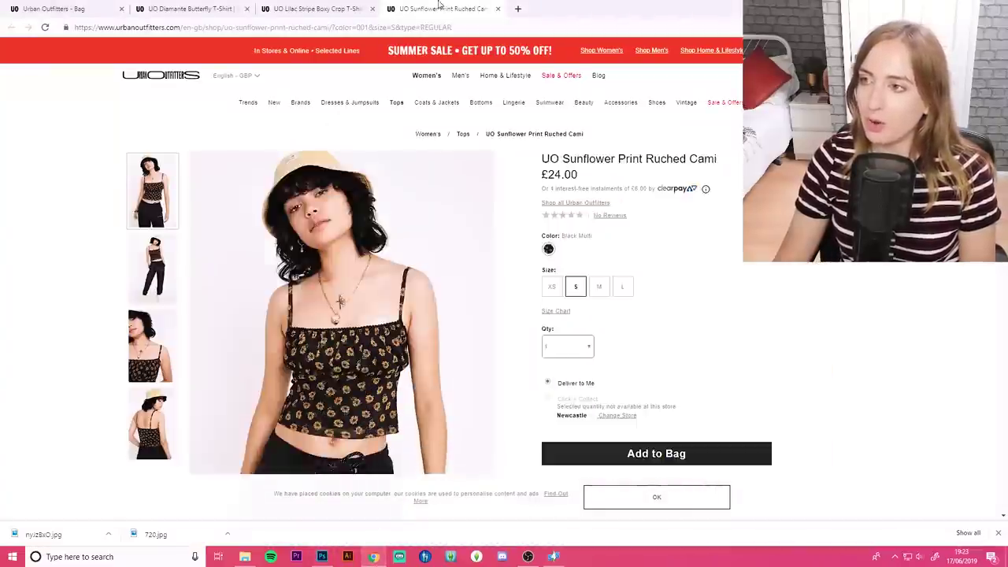
# - Search Google Images for "sims 4 sunflower" in a new browser tab and view the sunflower syrup result
pyautogui.click(517, 9)
pyautogui.write('sims')
pyautogui.write('4 sunflower')
pyautogui.press('Return')
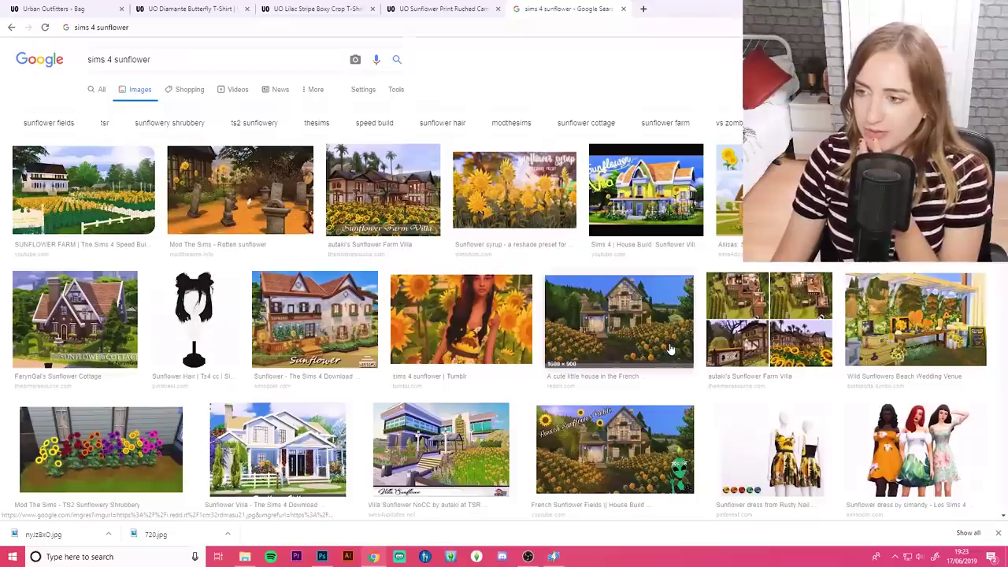
pyautogui.click(515, 197)
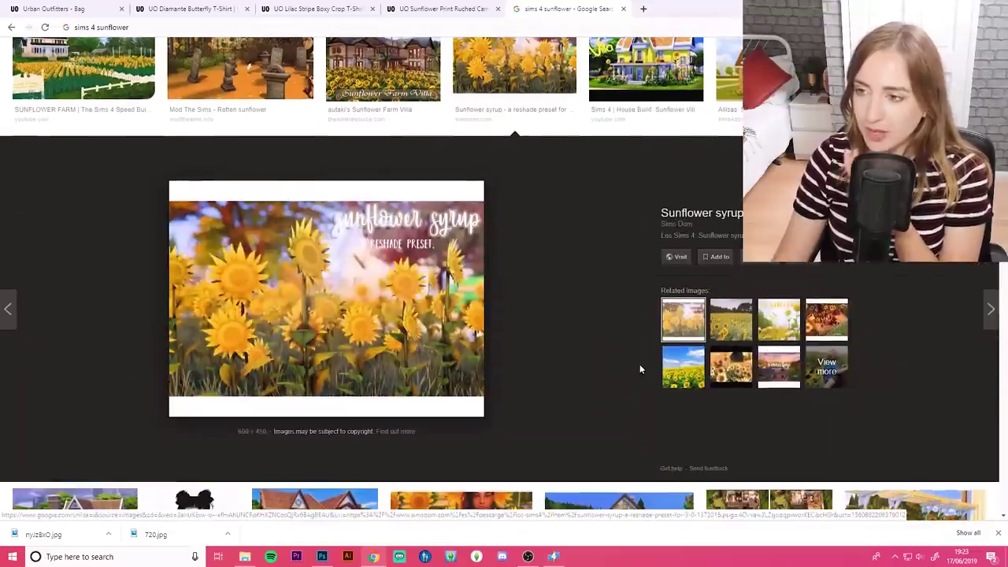
pyautogui.scroll(-3, 557, 381)
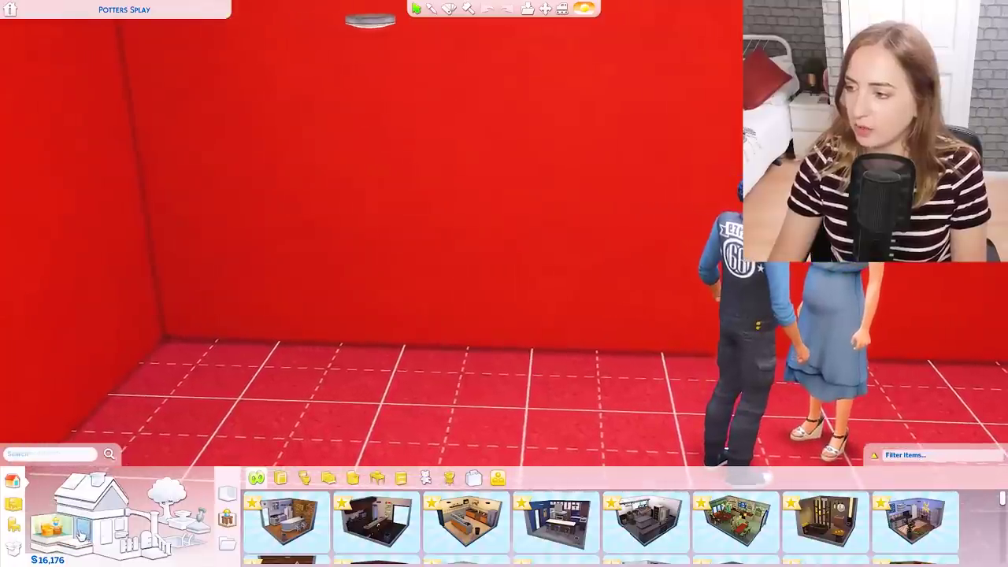
# - In The Sims 4 build mode, place a single sunflower in front of a plain white wall and frame it for a screenshot
pyautogui.click(81, 536)
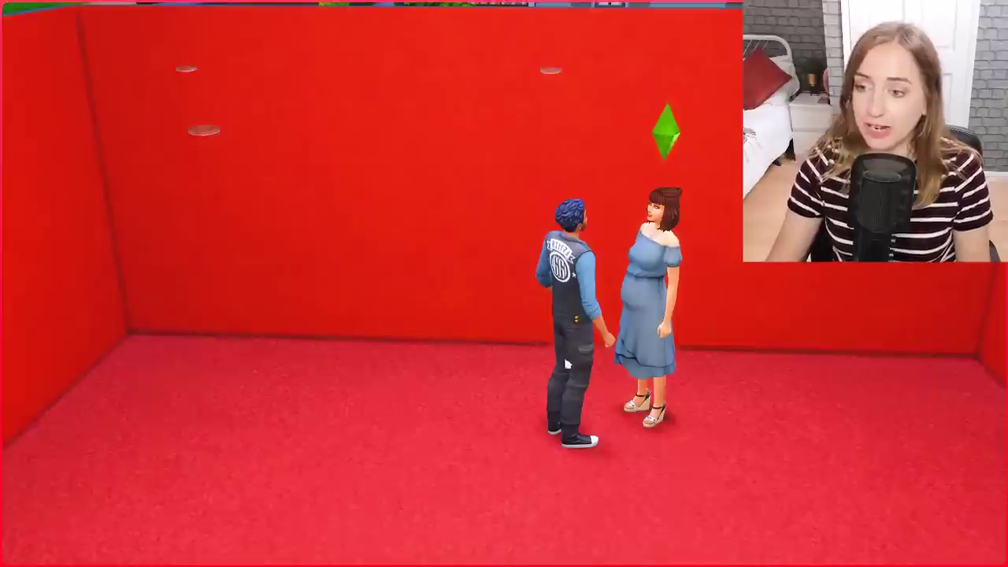
pyautogui.press('F1')
pyautogui.scroll(-6, 542, 444)
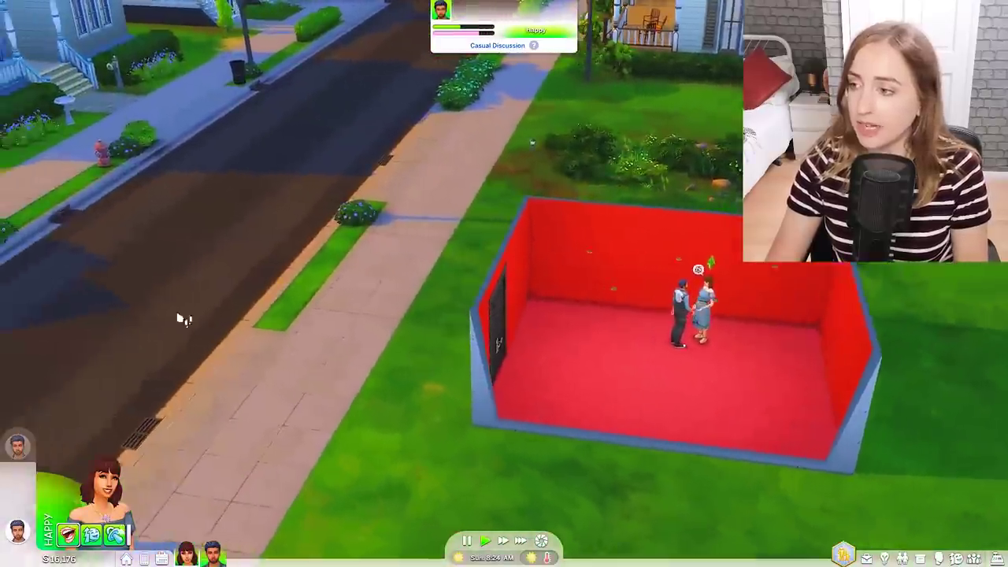
pyautogui.click(171, 272)
pyautogui.click(135, 288)
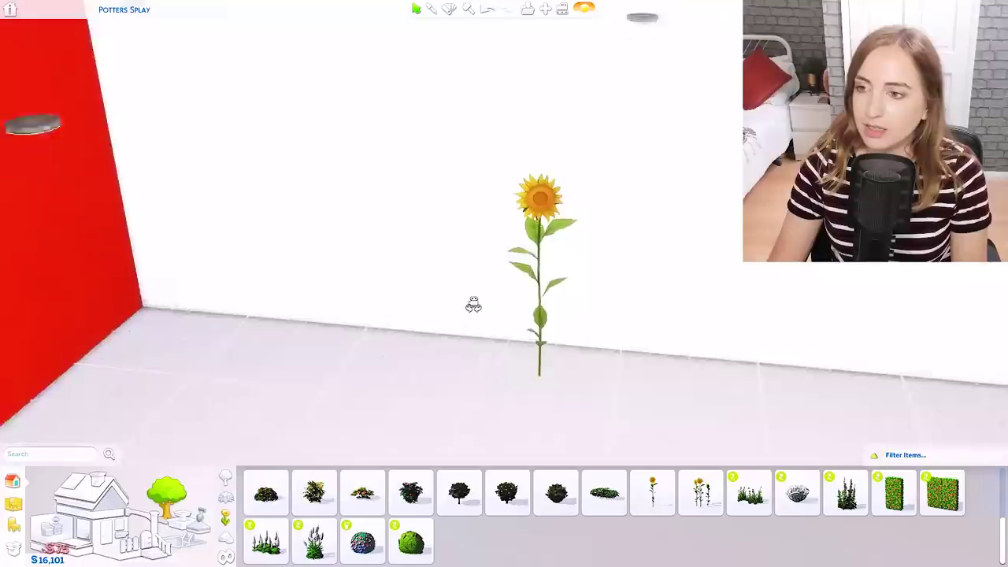
pyautogui.scroll(5, 473, 302)
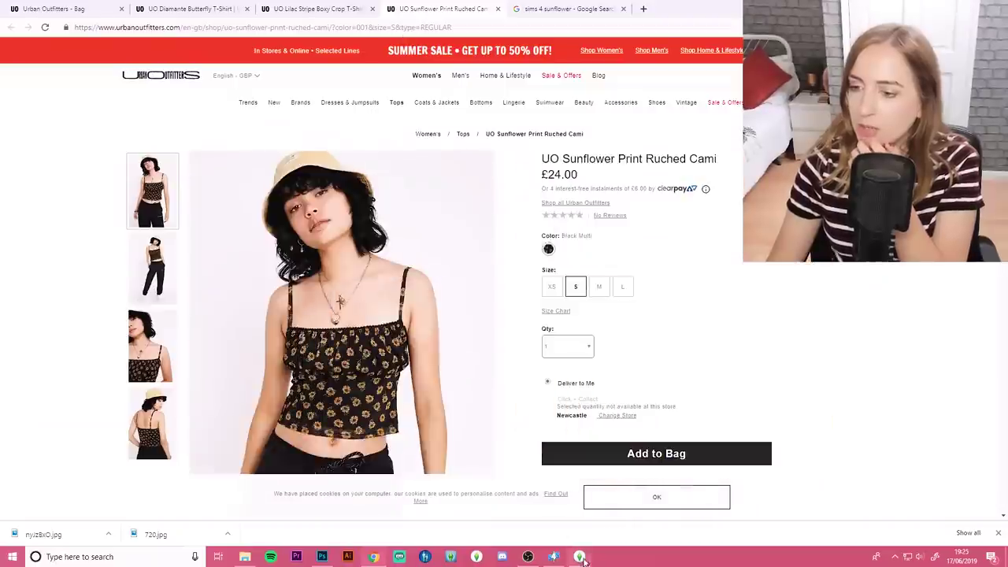
pyautogui.click(580, 557)
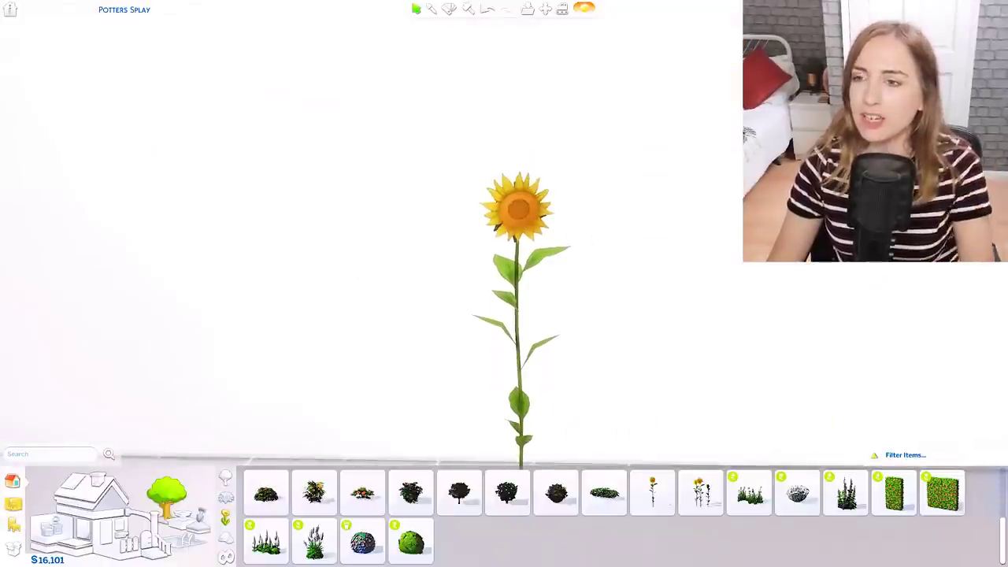
# - Leave build mode and exit The Sims 4
pyautogui.press('F1')
pyautogui.press('Escape')
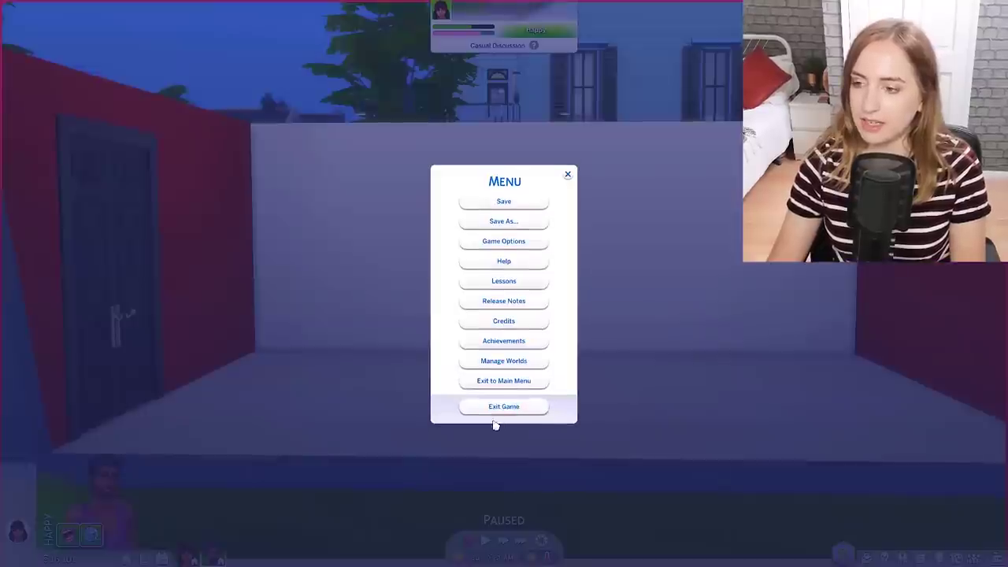
pyautogui.click(494, 421)
pyautogui.click(466, 293)
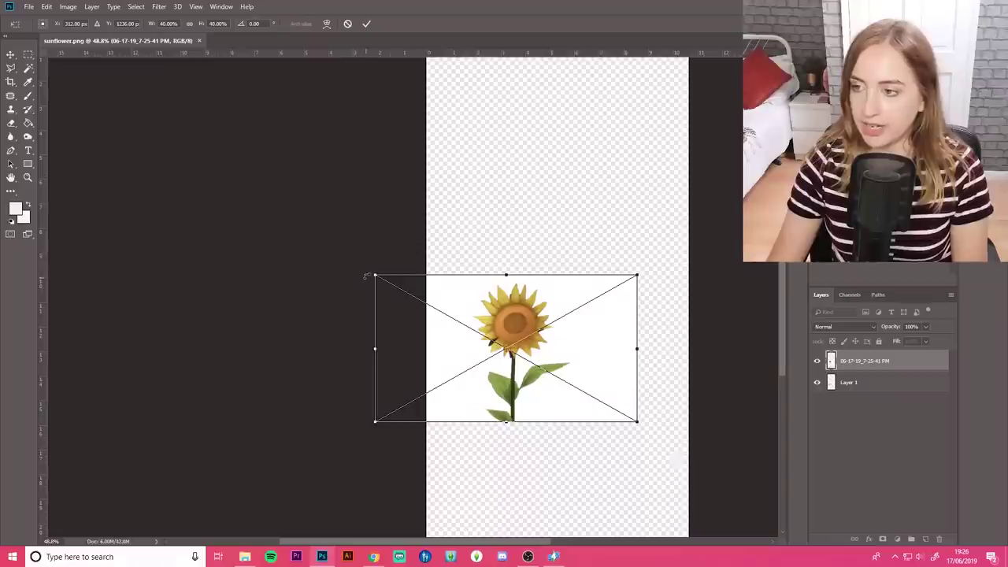
# - Scale down the placed sunflower screenshot, then paste the cami's product photo from the browser into the sunflower document as a reference
pyautogui.moveTo(367, 275); pyautogui.dragTo(609, 371)
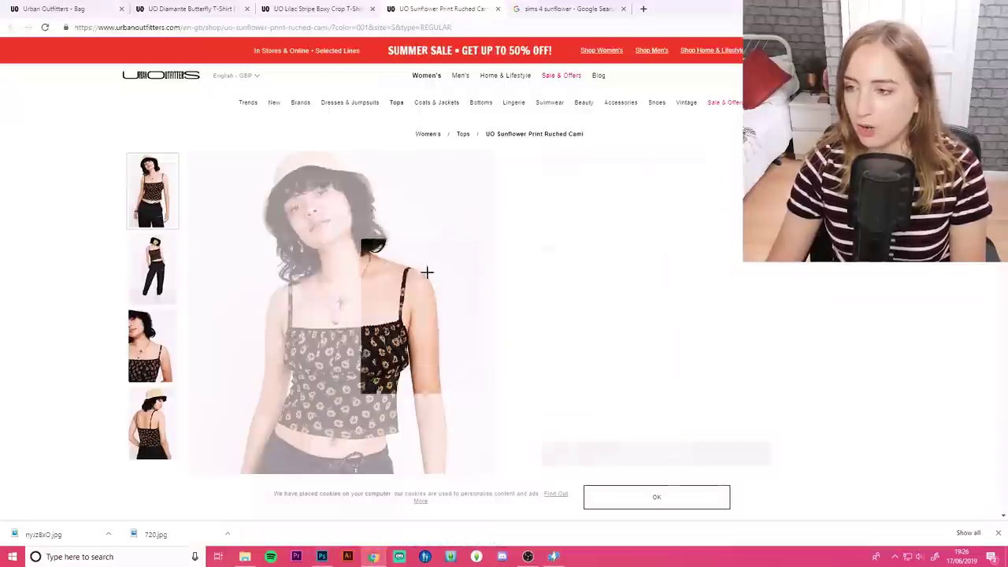
pyautogui.rightClick(314, 259)
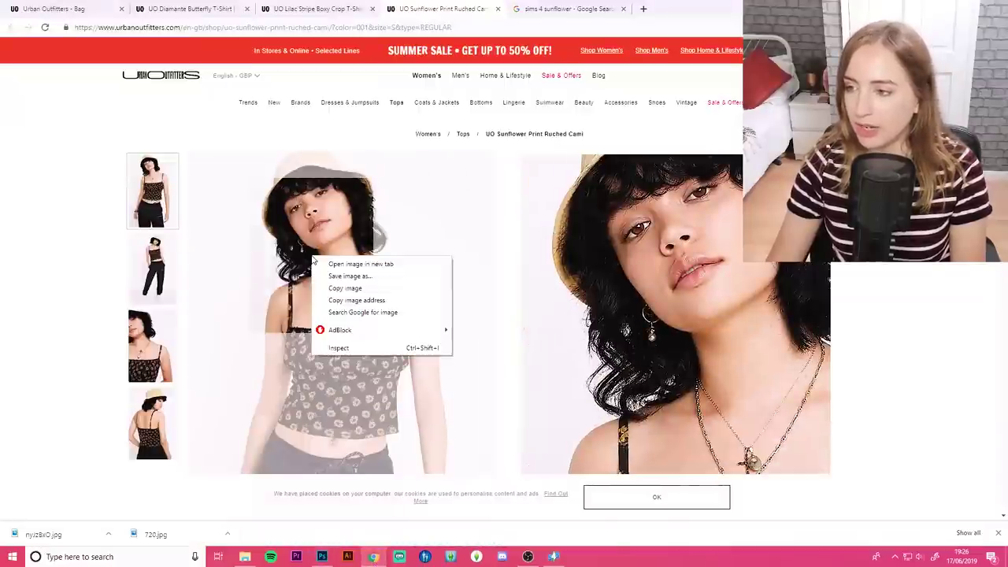
pyautogui.click(345, 288)
pyautogui.hotkey('ctrl', 'v')
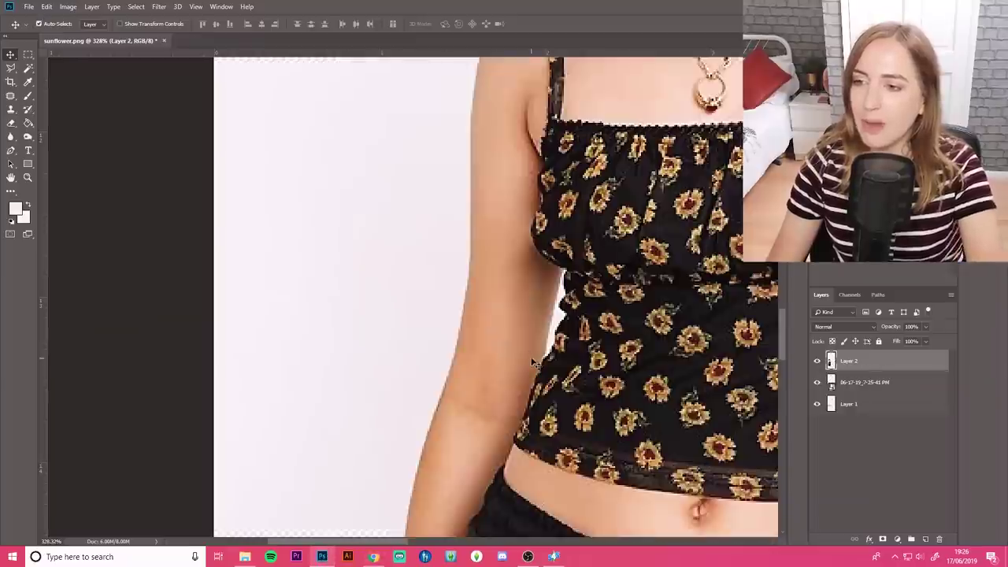
pyautogui.scroll(-5, 267, 142)
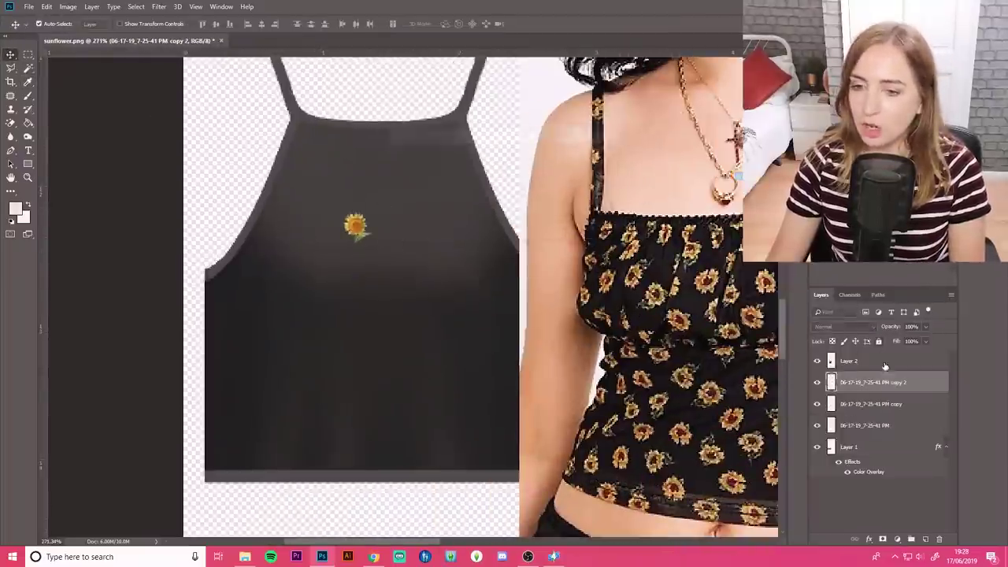
# - Duplicate the small sunflower repeatedly and scatter the copies across the front of the black top to match the cami print
pyautogui.rightClick(884, 365)
pyautogui.click(780, 185)
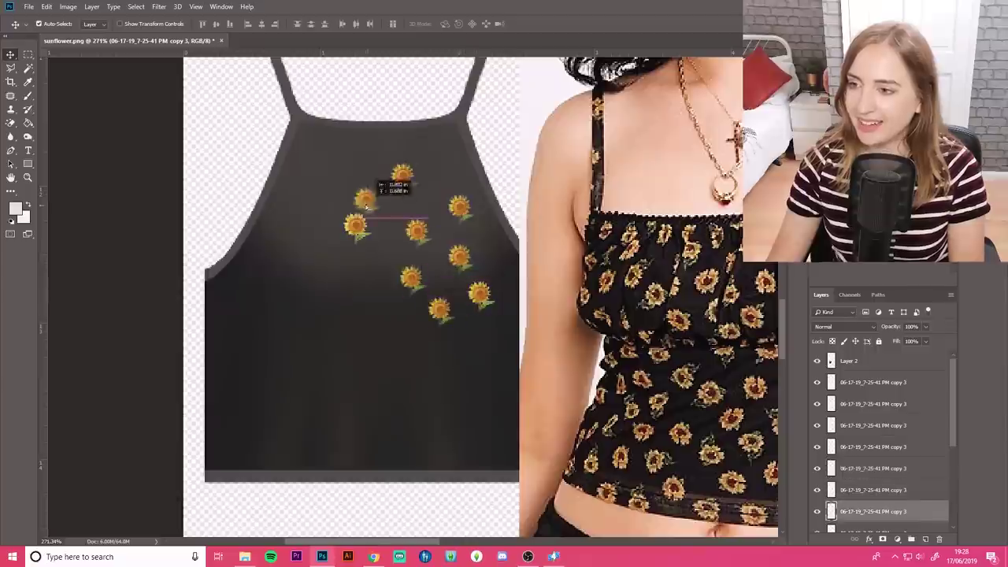
pyautogui.moveTo(486, 296); pyautogui.dragTo(435, 182)
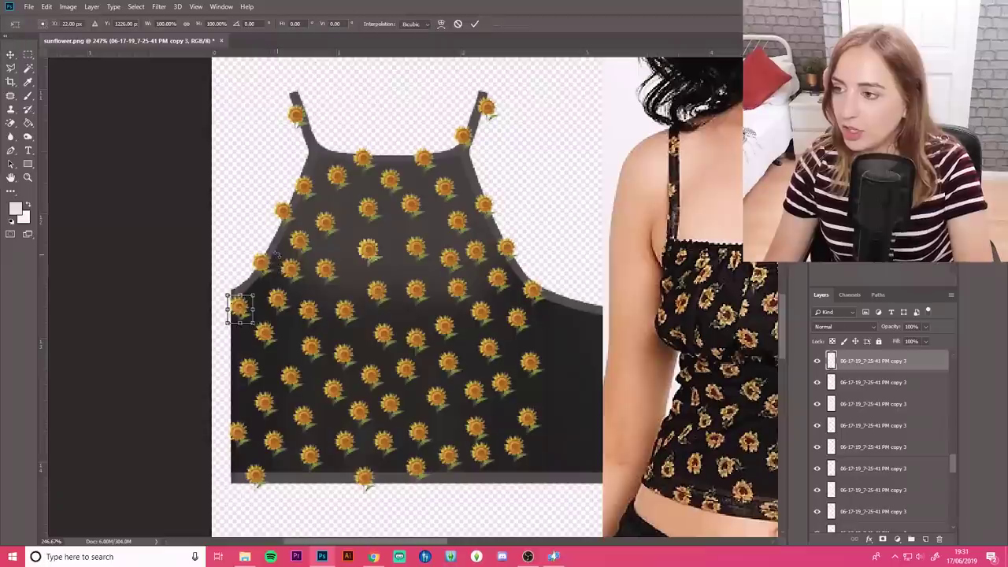
pyautogui.click(345, 356)
pyautogui.click(445, 401)
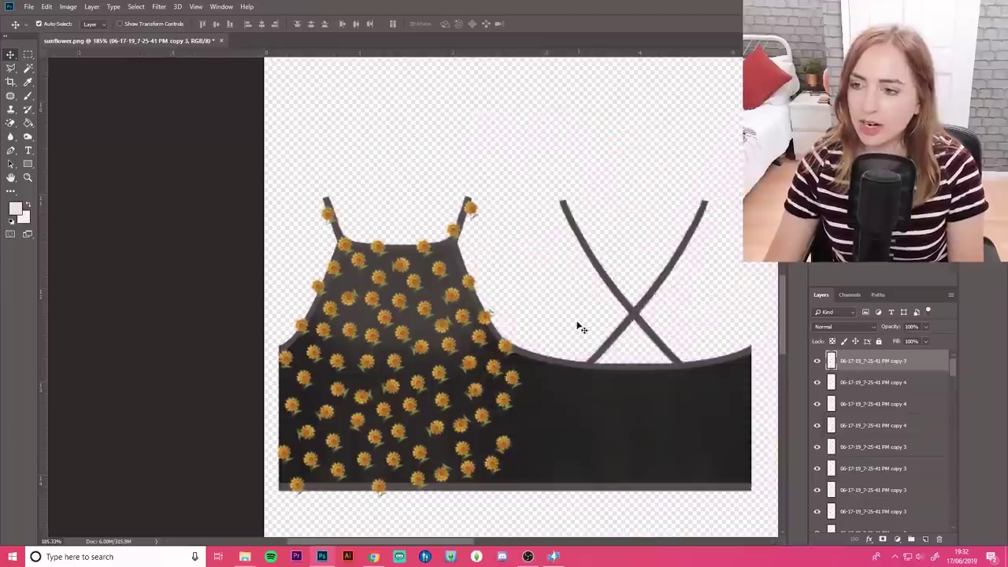
# - Duplicate the scattered sunflower layers together and move the copies onto the back of the top
pyautogui.scroll(3, 680, 345)
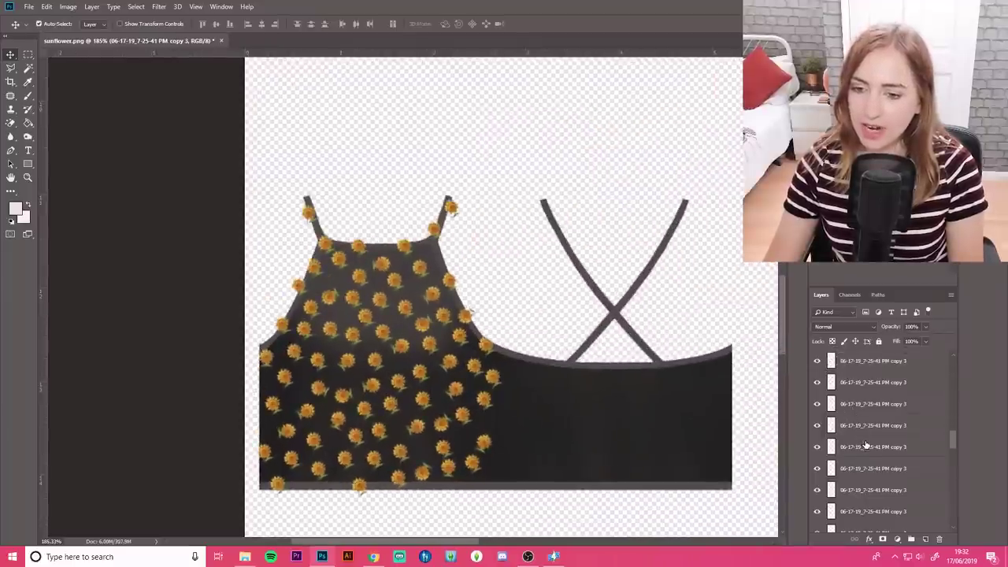
pyautogui.scroll(-3, 865, 446)
pyautogui.keyDown('shift'); pyautogui.click(870, 480); pyautogui.keyUp('shift')
pyautogui.rightClick(870, 423)
pyautogui.click(899, 289)
pyautogui.moveTo(410, 287); pyautogui.dragTo(646, 286)
# - Merge the sunflower layers into one and trim away the flower parts outside the top's outline
pyautogui.click(816, 502)
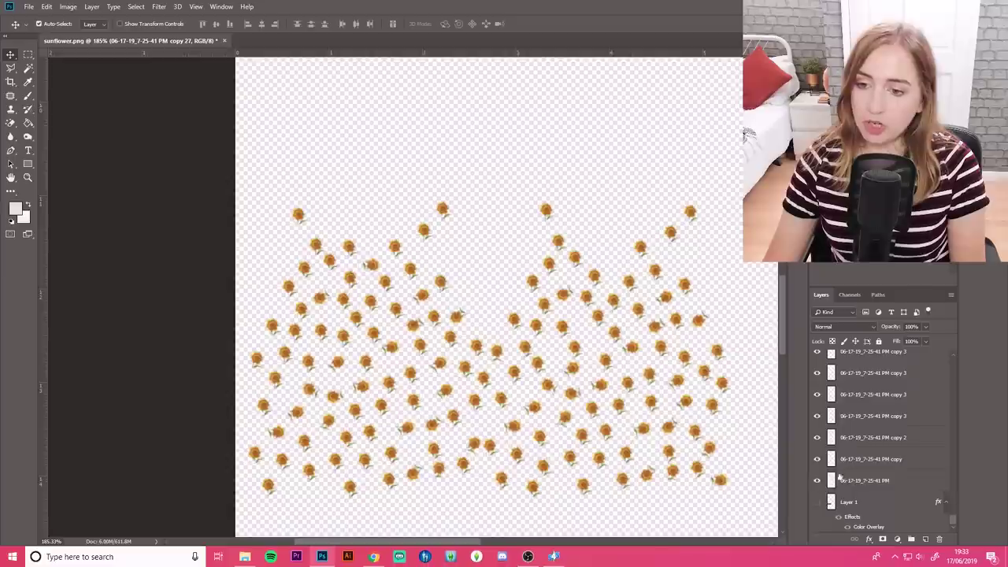
pyautogui.scroll(-3, 784, 457)
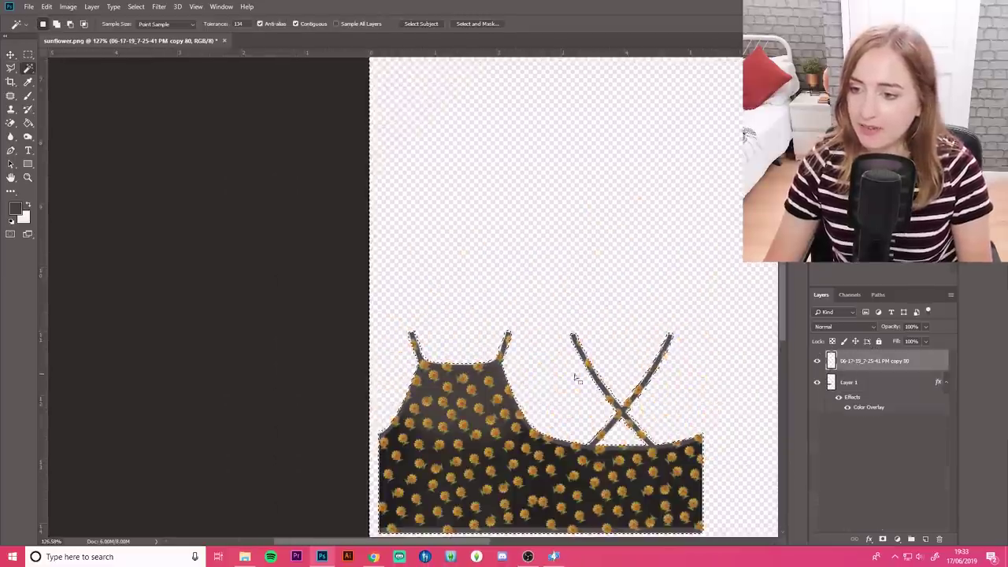
pyautogui.click(621, 267)
pyautogui.scroll(3, 569, 405)
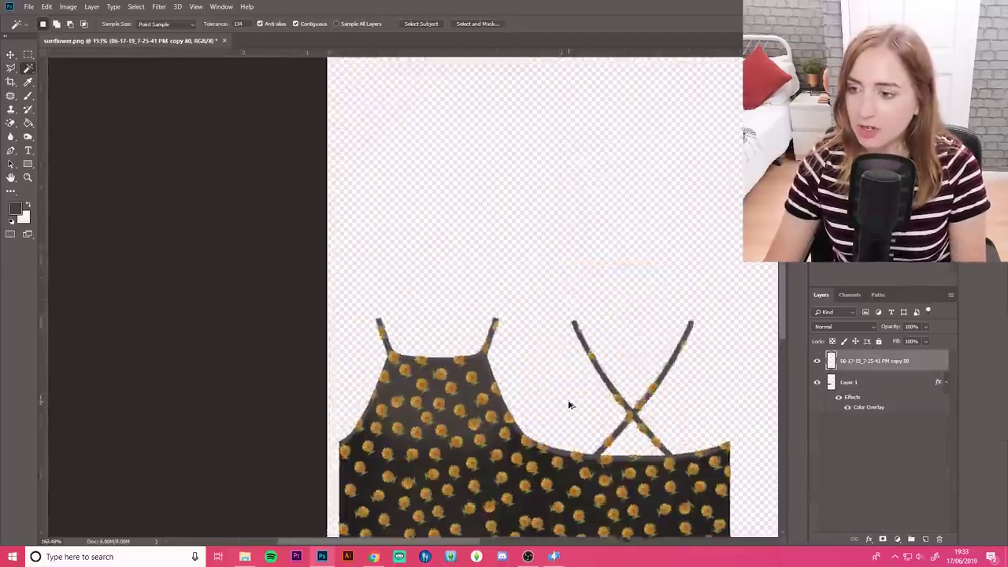
# - Blend the sunflower print into the fabric and add a duplicate print layer set to Color Dodge at 29% opacity
pyautogui.hotkey('shift', 'alt', 'b')
pyautogui.scroll(2, 823, 324)
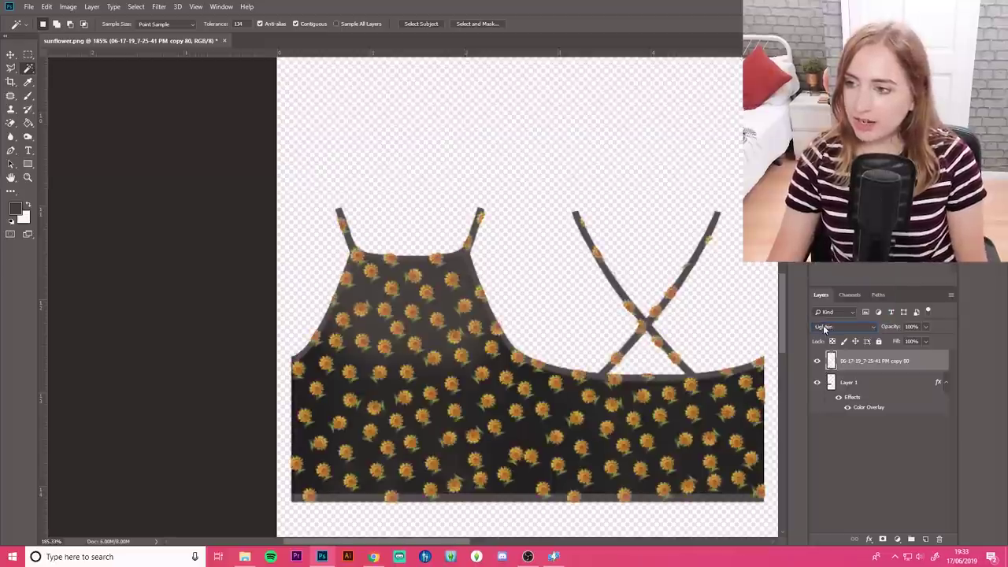
pyautogui.rightClick(875, 361)
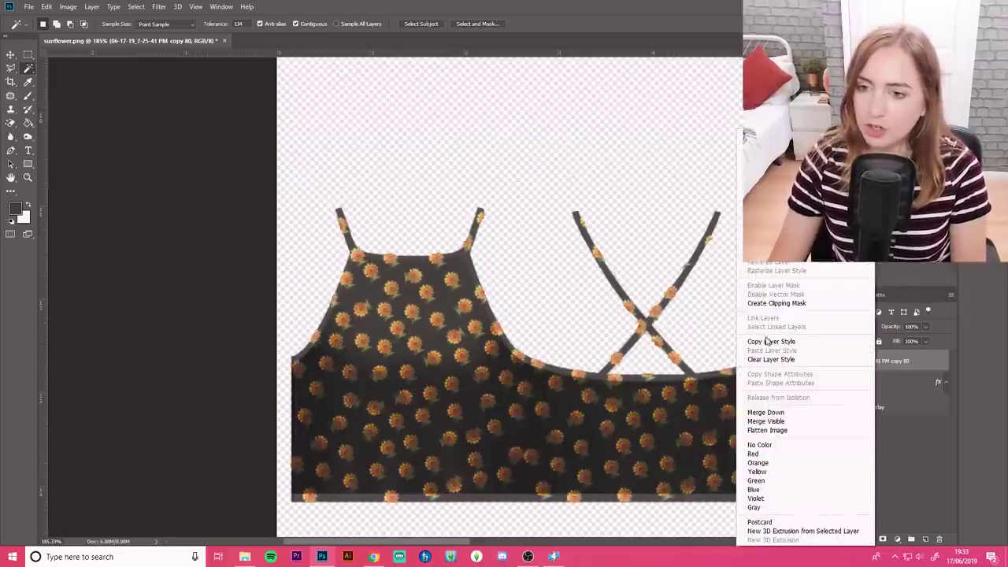
pyautogui.click(374, 557)
pyautogui.click(375, 557)
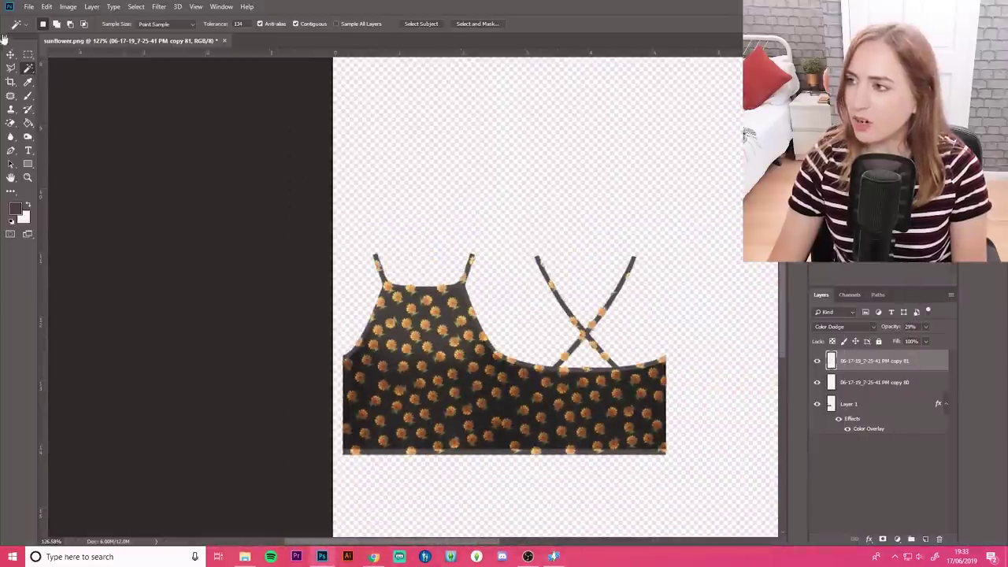
# - Save the texture as the PNG sunflower on the desktop, import it onto the top in Sims 4 Studio and inspect the model
pyautogui.click(28, 6)
pyautogui.click(79, 124)
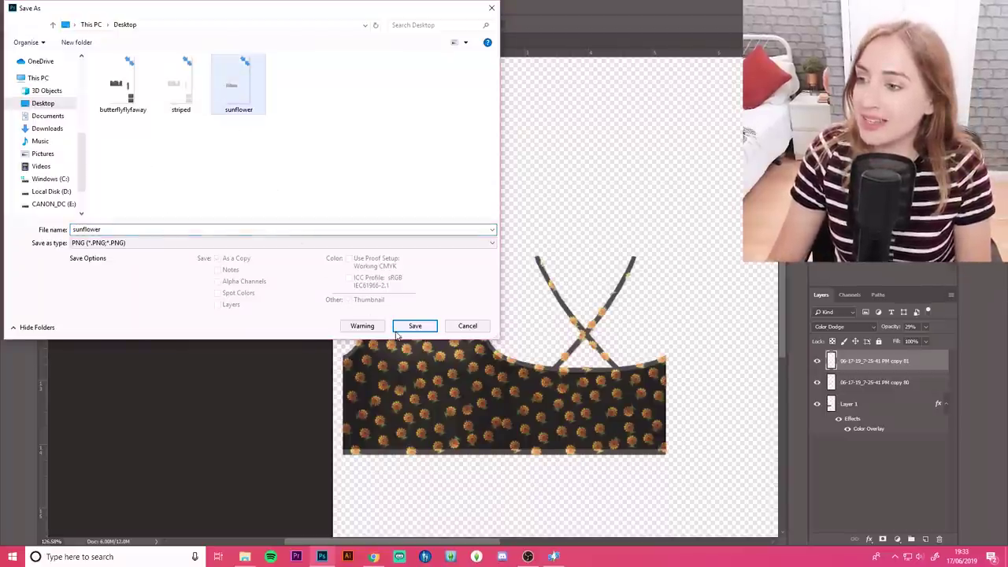
pyautogui.click(415, 325)
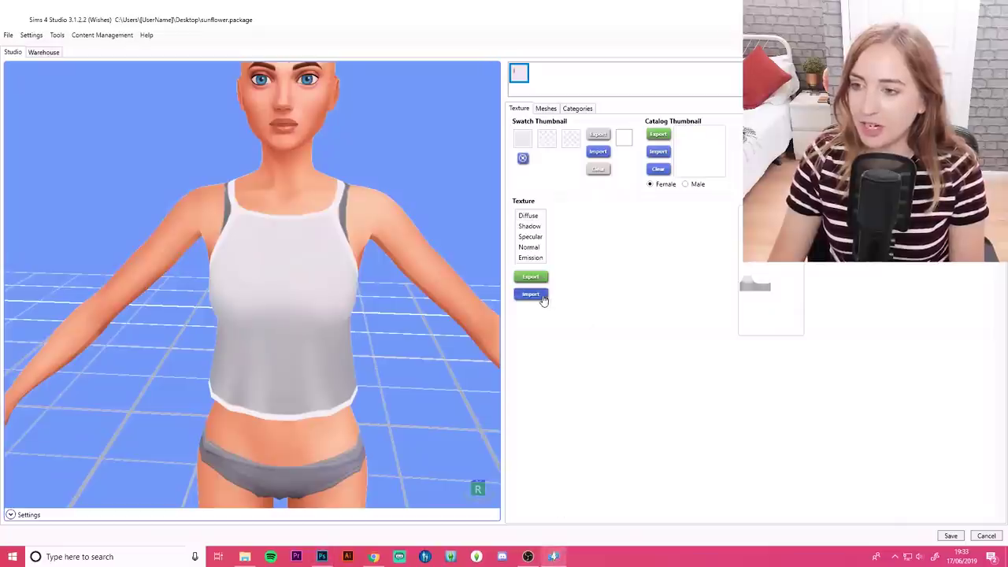
pyautogui.click(541, 296)
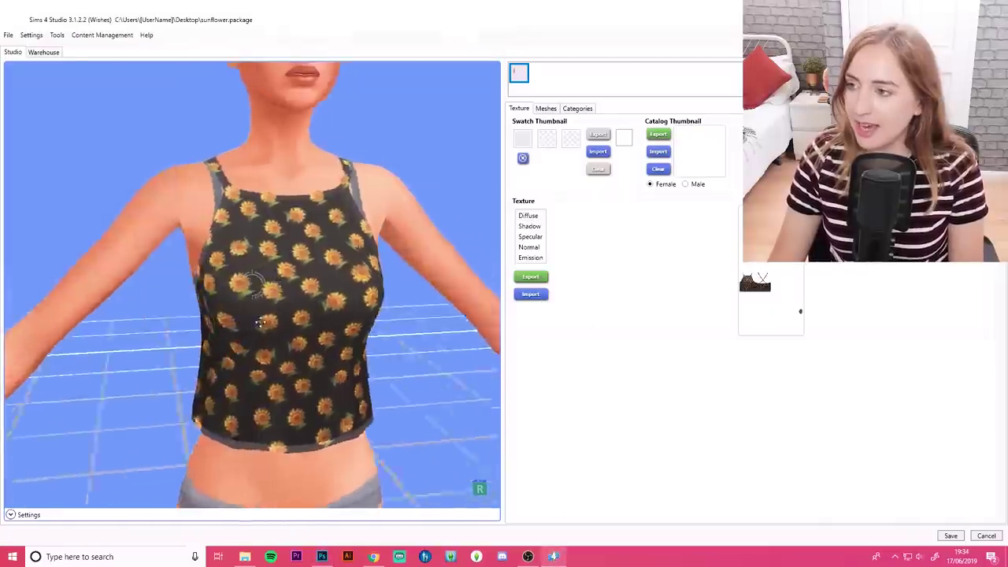
pyautogui.moveTo(260, 322); pyautogui.dragTo(346, 318)
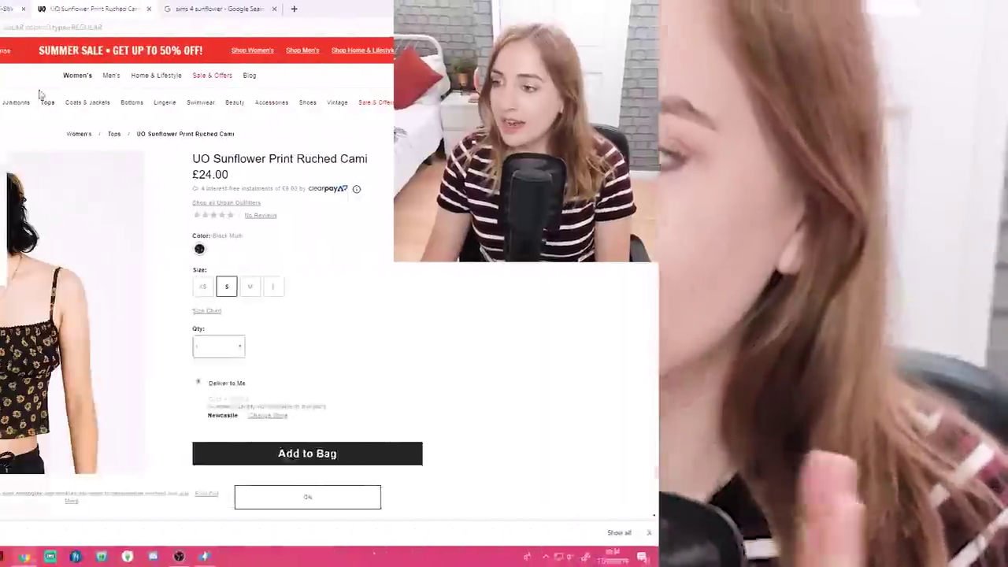
# - Open the UO Iris Long-Sleeve Skate T-Shirt from the shopping bag in a new browser tab and view its back print
pyautogui.click(313, 8)
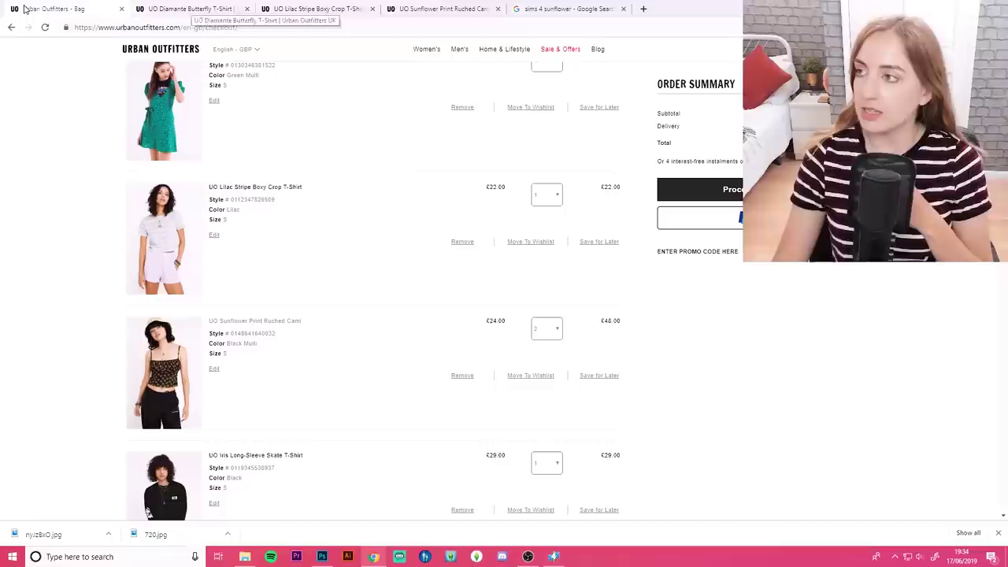
pyautogui.scroll(-3, 69, 330)
pyautogui.keyDown('ctrl'); pyautogui.click(242, 195); pyautogui.keyUp('ctrl')
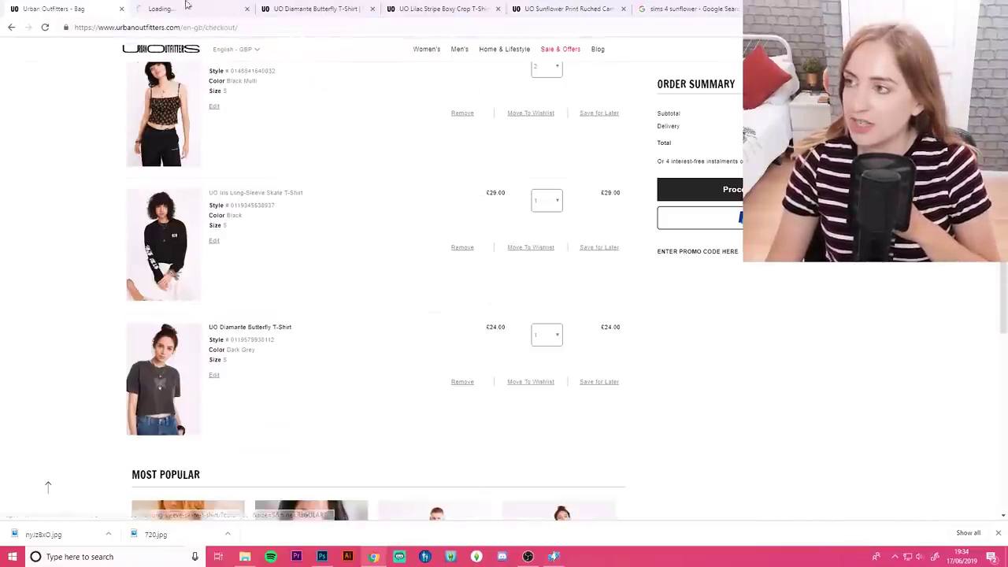
pyautogui.click(187, 5)
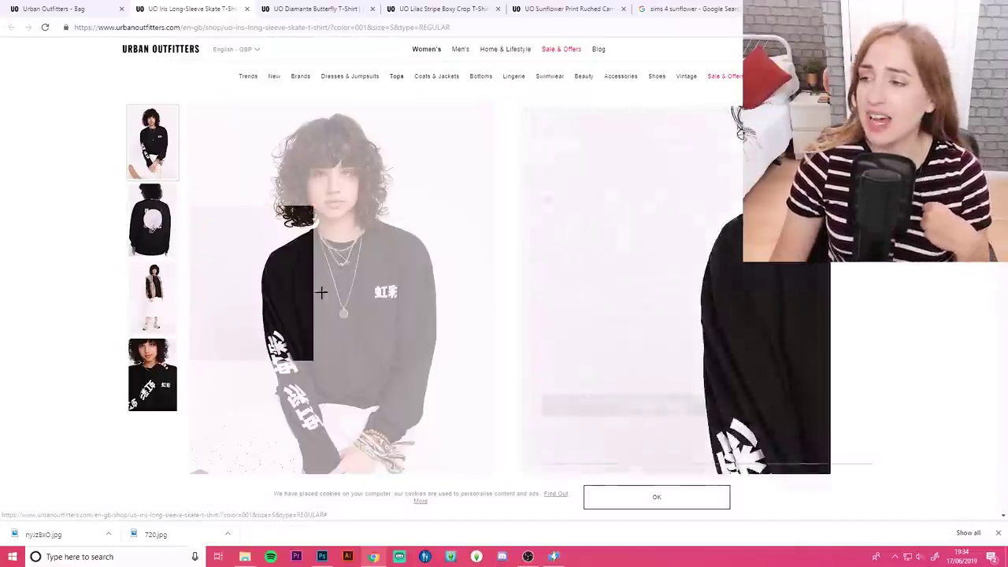
pyautogui.click(153, 220)
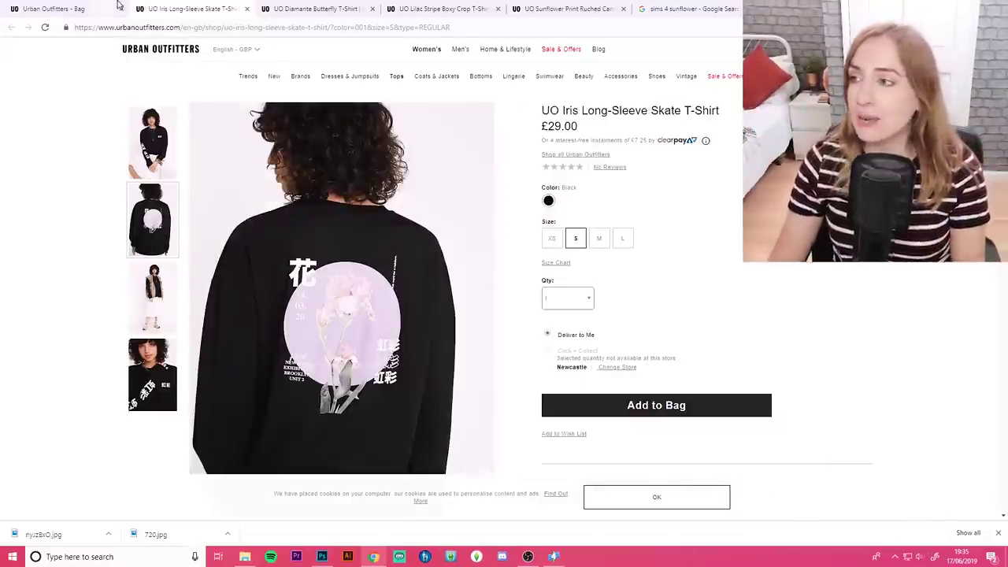
# - Open the UO Jocelyn Dotted Print Puff Sleeve Mini Dress page and check its back view against the custom dresses in Sims 4 Studio
pyautogui.click(87, 8)
pyautogui.scroll(1, 133, 352)
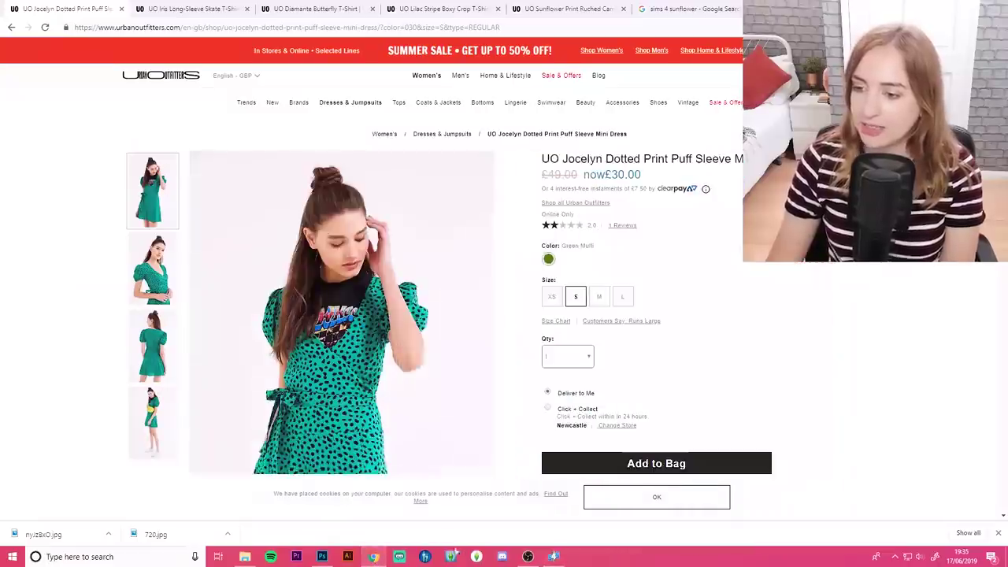
pyautogui.click(560, 558)
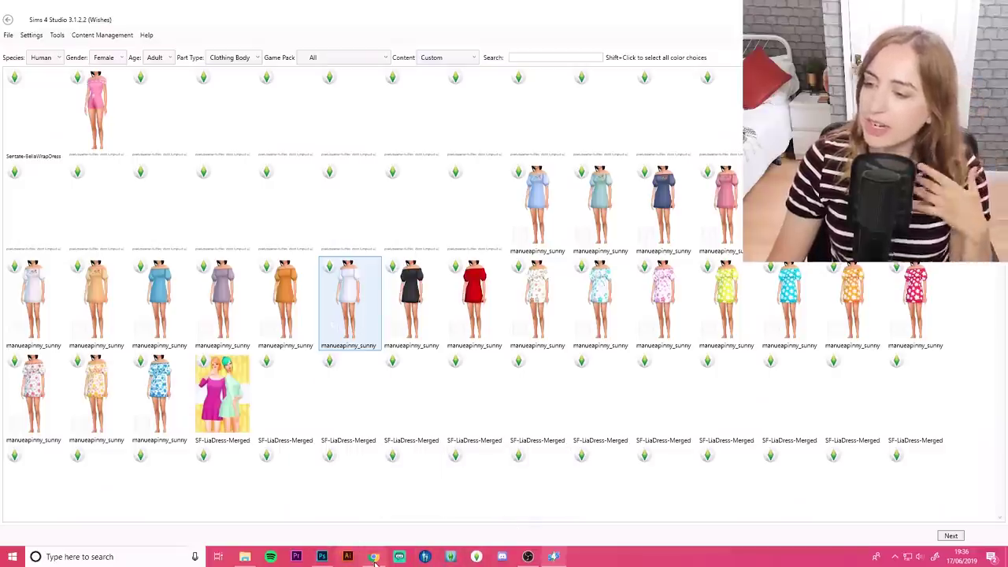
pyautogui.click(375, 558)
pyautogui.click(153, 358)
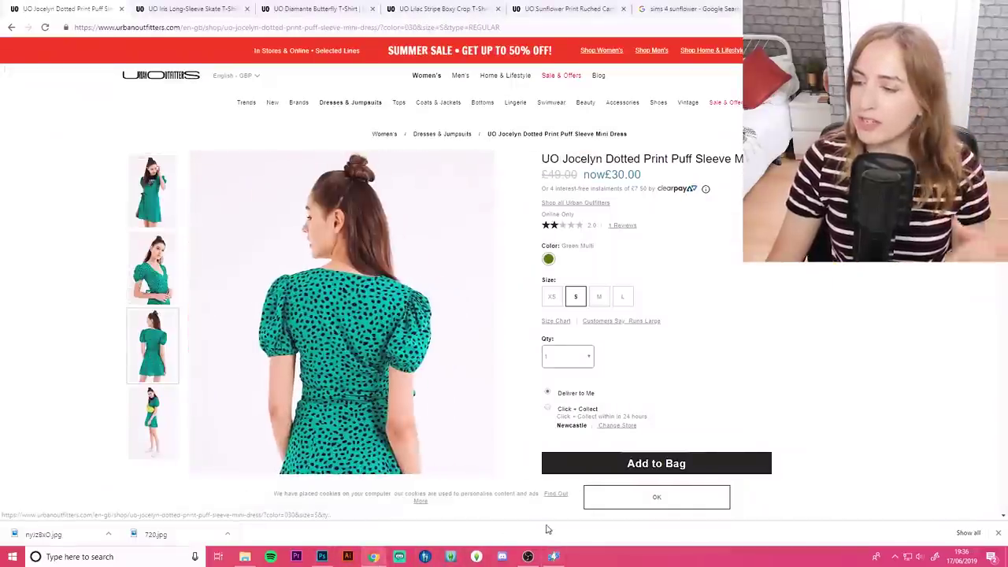
# - In Sims 4 Studio, choose the blue manueapinny_sunny puff-sleeve dress from the custom full-body clothing as the base
pyautogui.click(554, 557)
pyautogui.scroll(2, 374, 327)
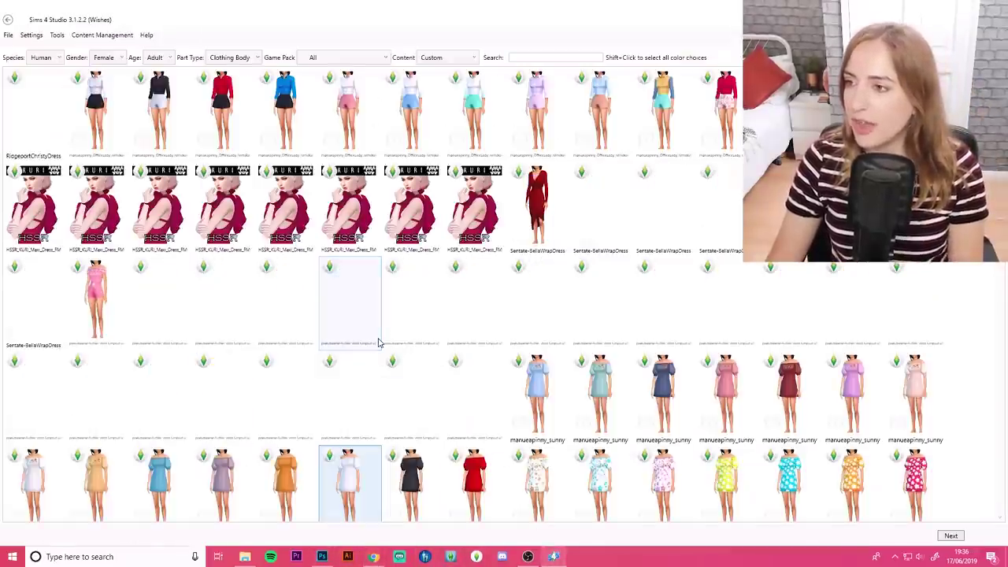
pyautogui.scroll(-1, 379, 342)
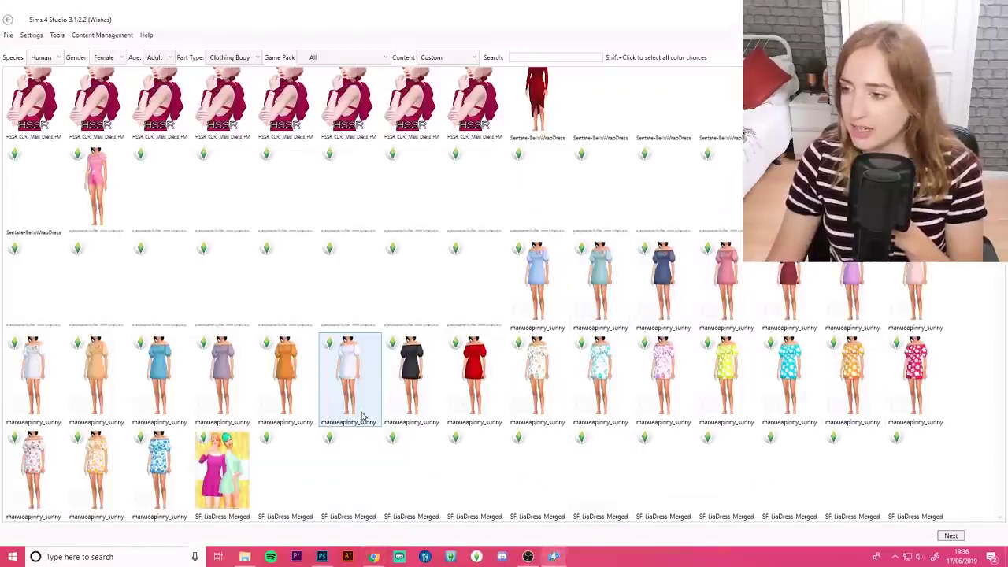
pyautogui.click(151, 382)
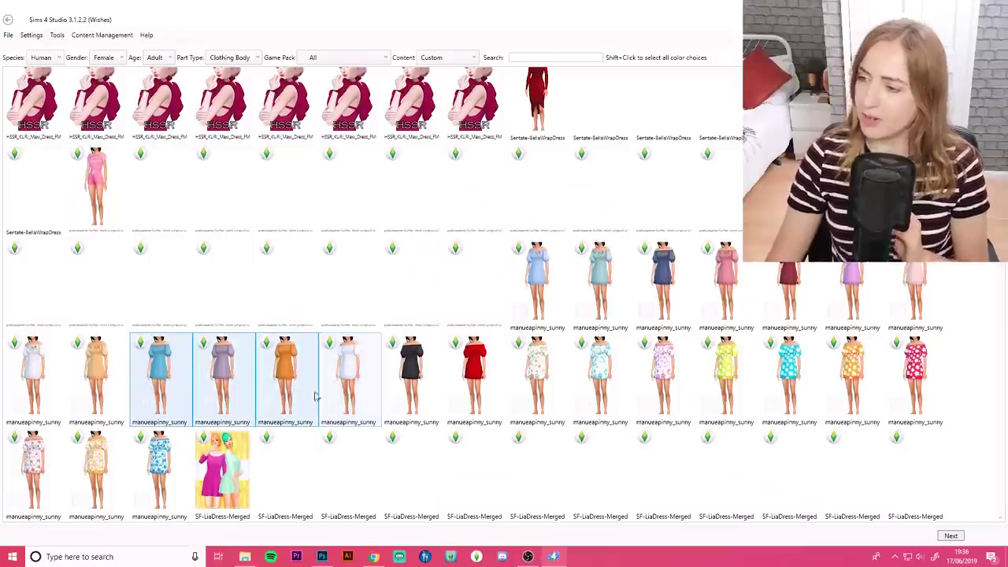
pyautogui.doubleClick(245, 453)
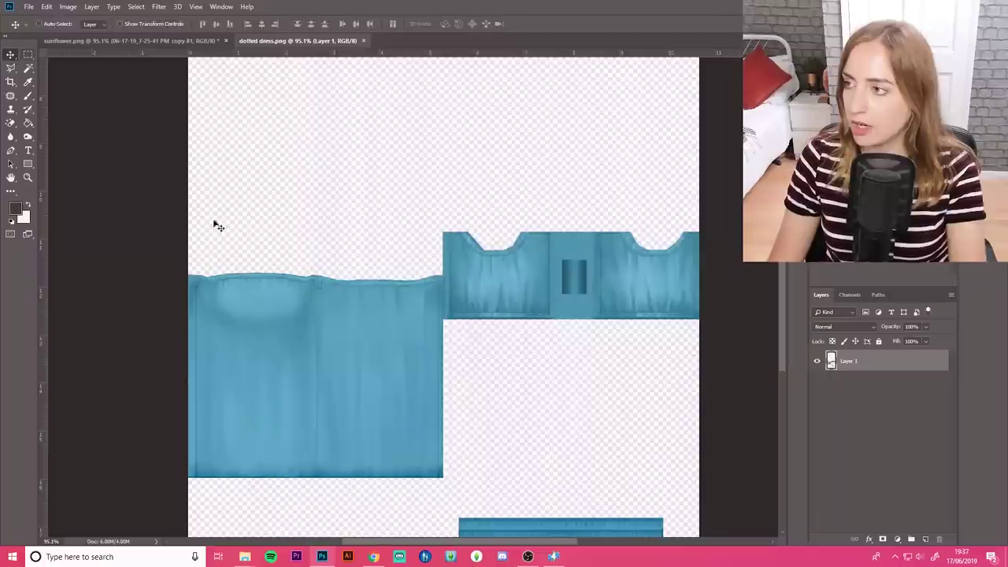
# - Paste the dress photo beside the texture in dotted dress.png and recolour Layer 1 with hue -17 and saturation +12
pyautogui.hotkey('ctrl', 'v')
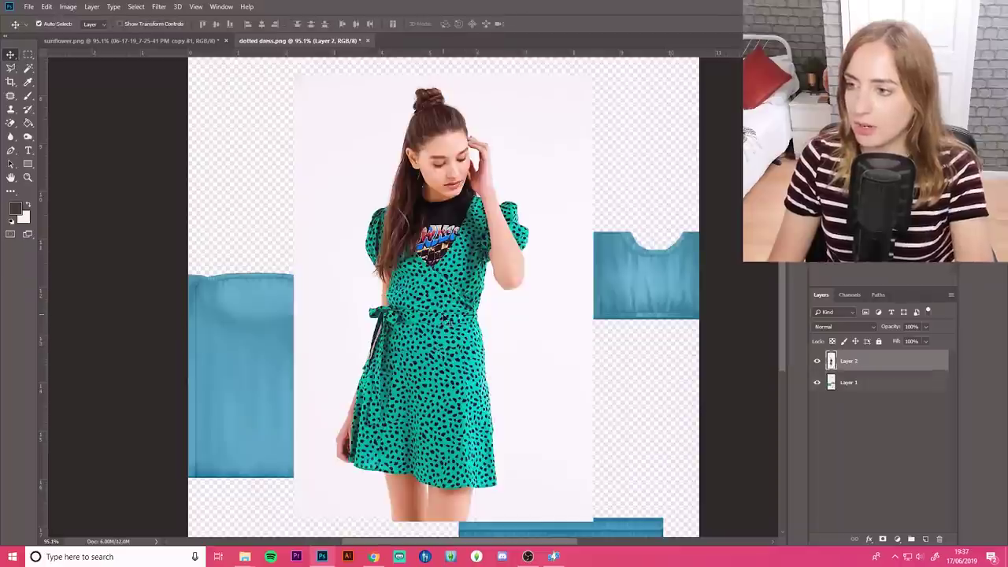
pyautogui.moveTo(441, 347); pyautogui.dragTo(607, 364)
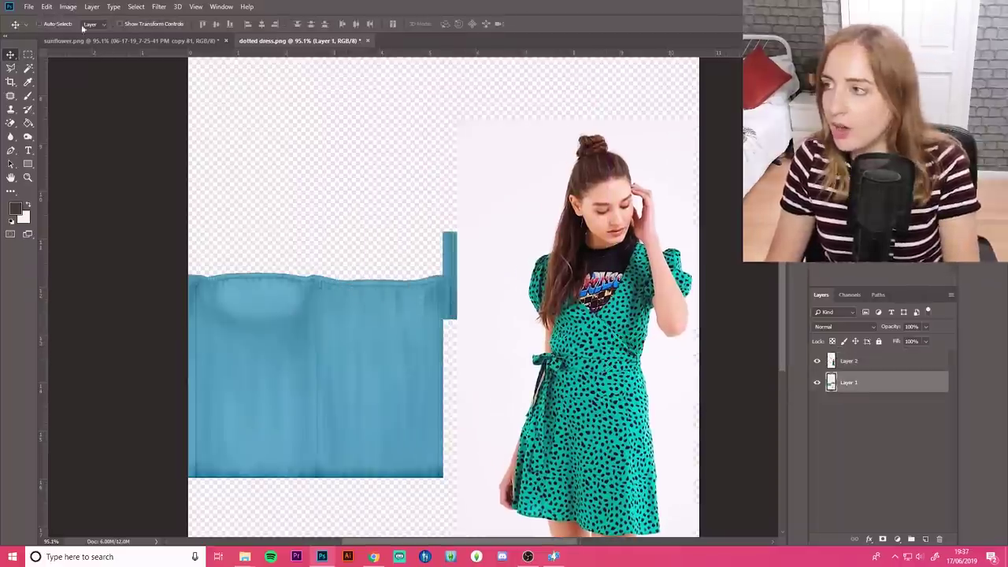
pyautogui.hotkey('ctrl', 'u')
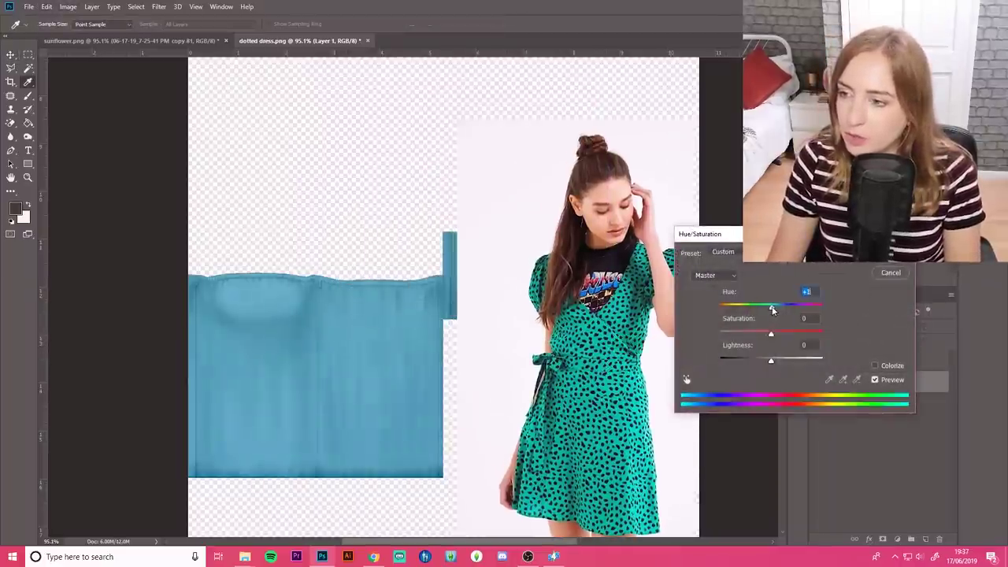
pyautogui.moveTo(773, 309); pyautogui.dragTo(764, 312)
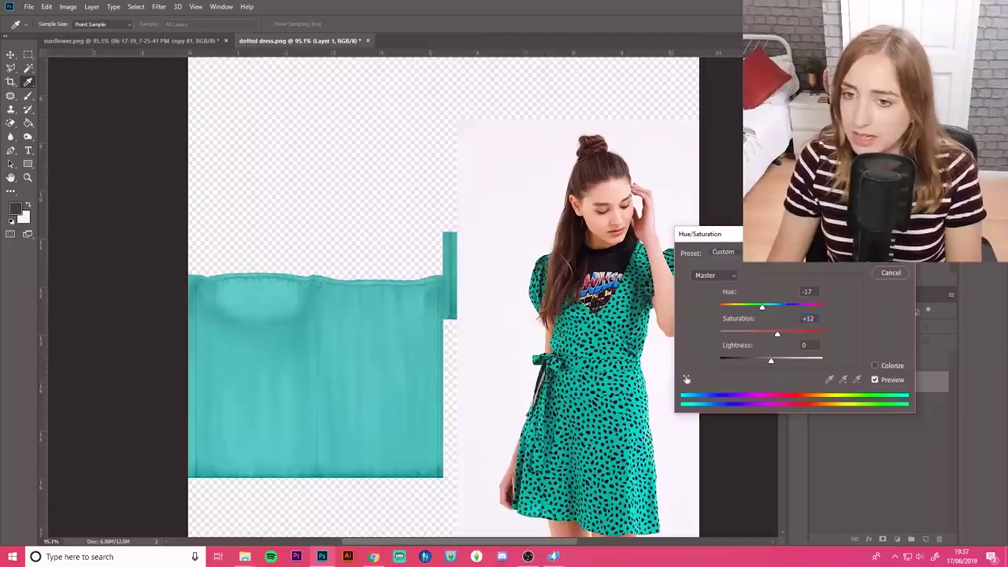
pyautogui.press('Return')
# - Sample the green dress fabric in the photo as the foreground colour and select the teal dress areas on Layer 1
pyautogui.scroll(5, 640, 199)
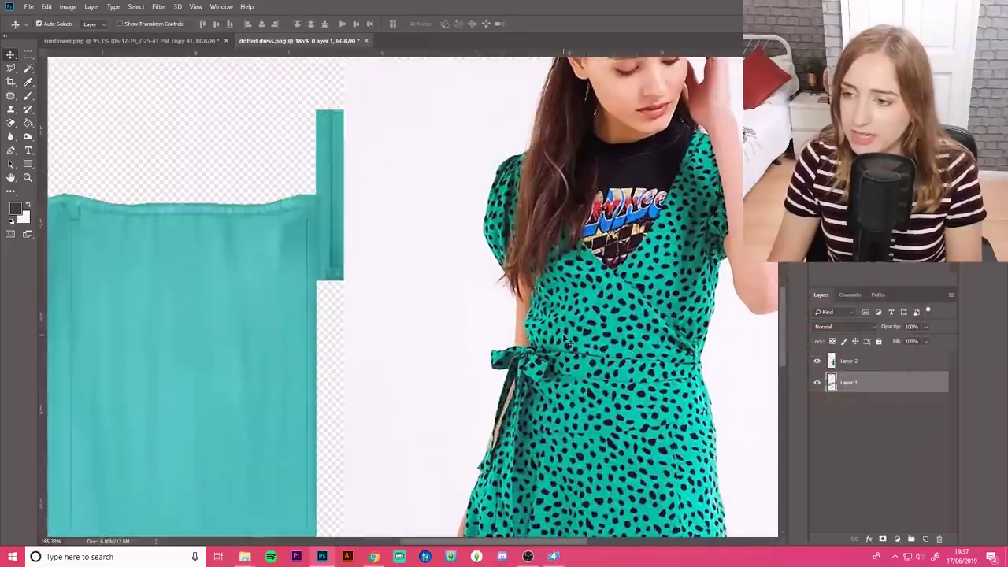
pyautogui.click(15, 208)
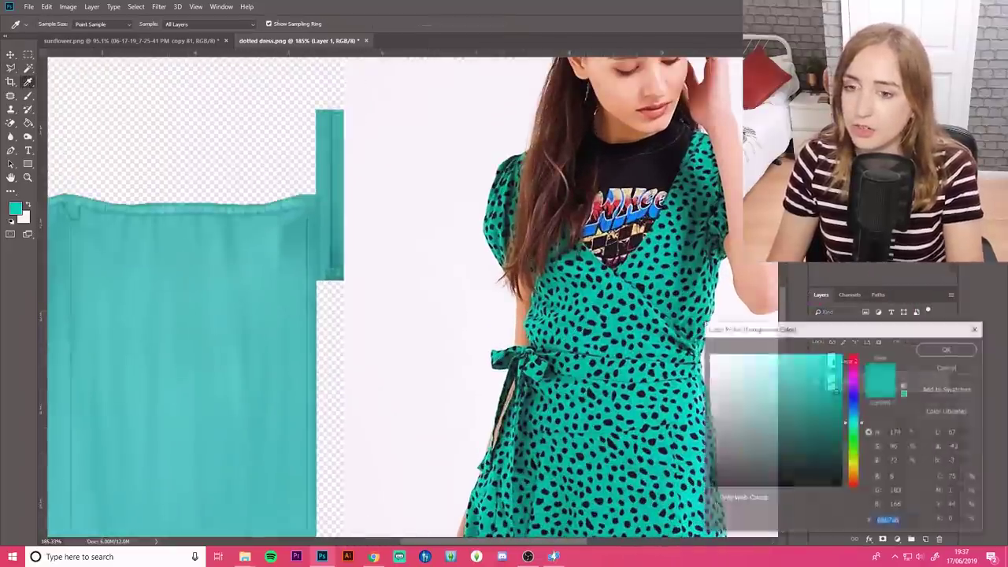
pyautogui.press('Escape')
pyautogui.scroll(-3, 153, 302)
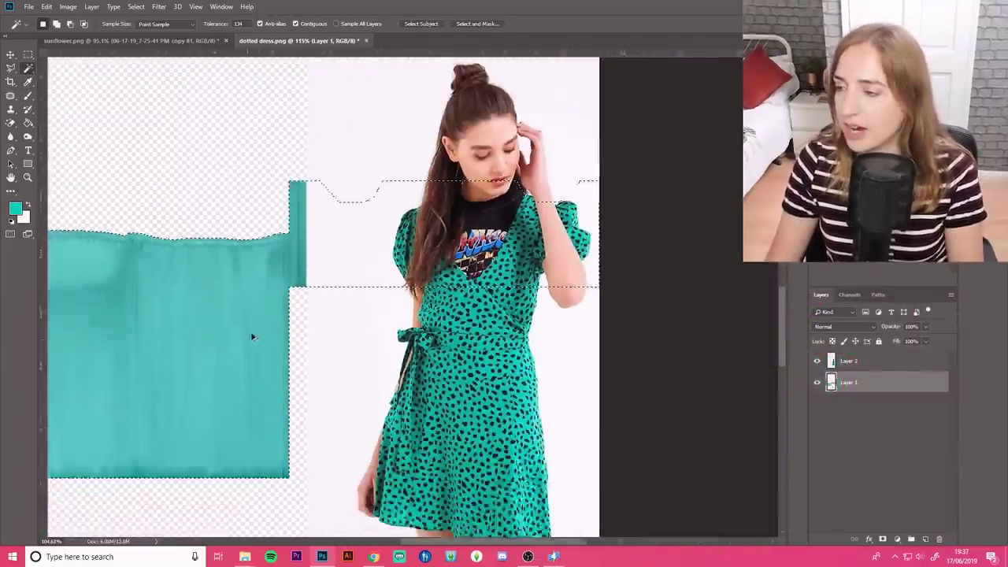
# - Add a Color Overlay effect to Layer 1 using the sampled green with the blend mode set to Color
pyautogui.click(91, 6)
pyautogui.moveTo(114, 7)
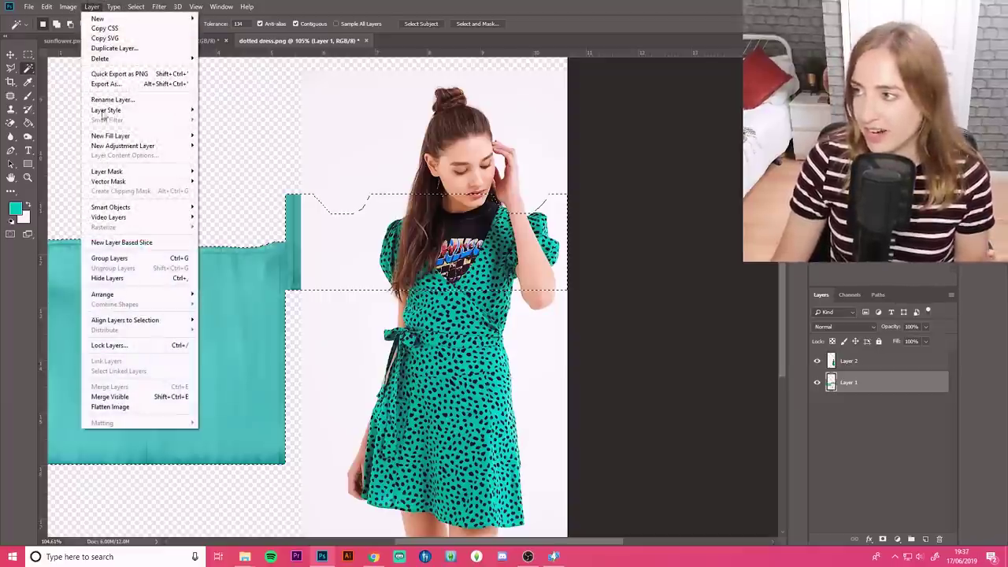
pyautogui.moveTo(130, 115)
pyautogui.click(254, 179)
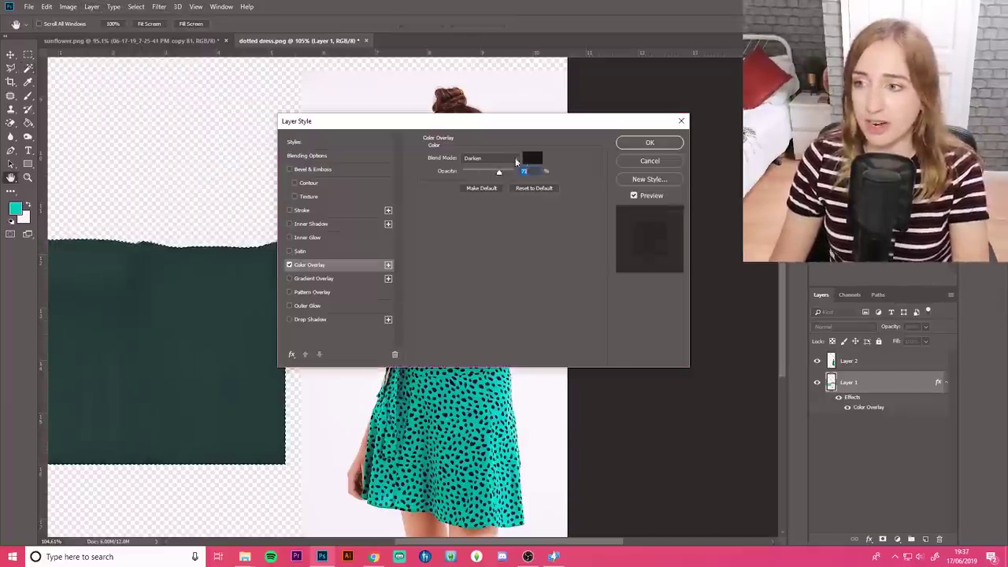
pyautogui.click(491, 156)
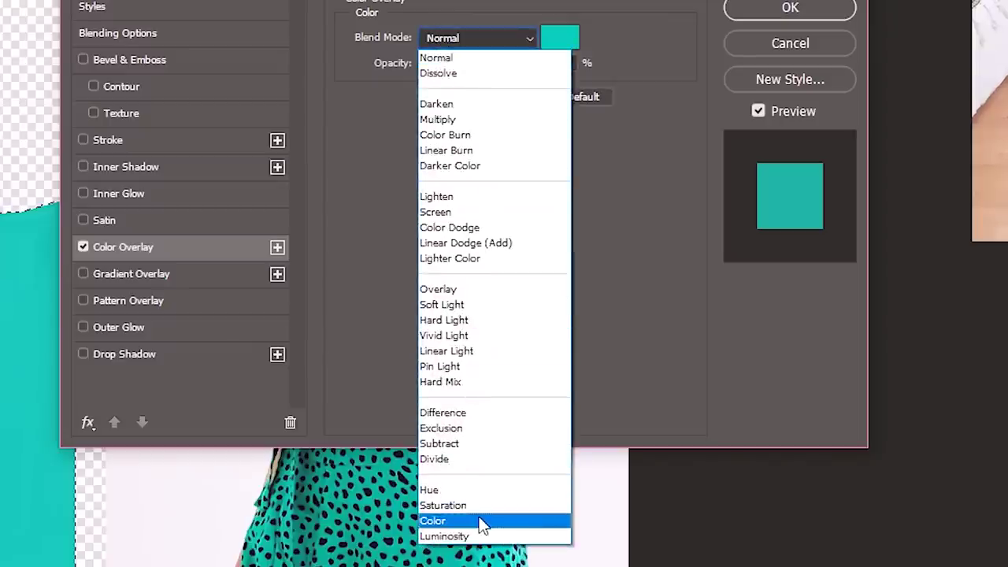
pyautogui.click(482, 526)
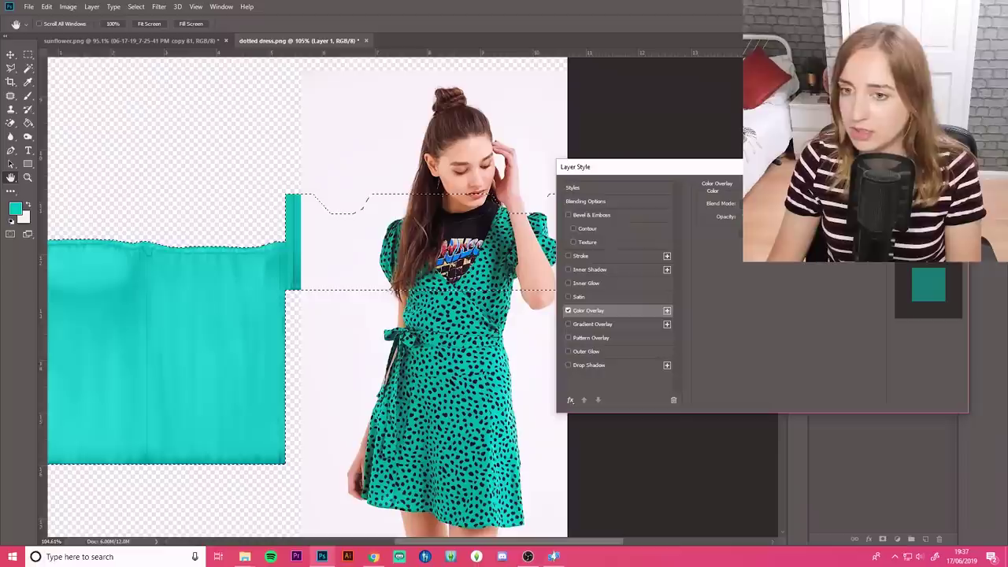
pyautogui.press('Return')
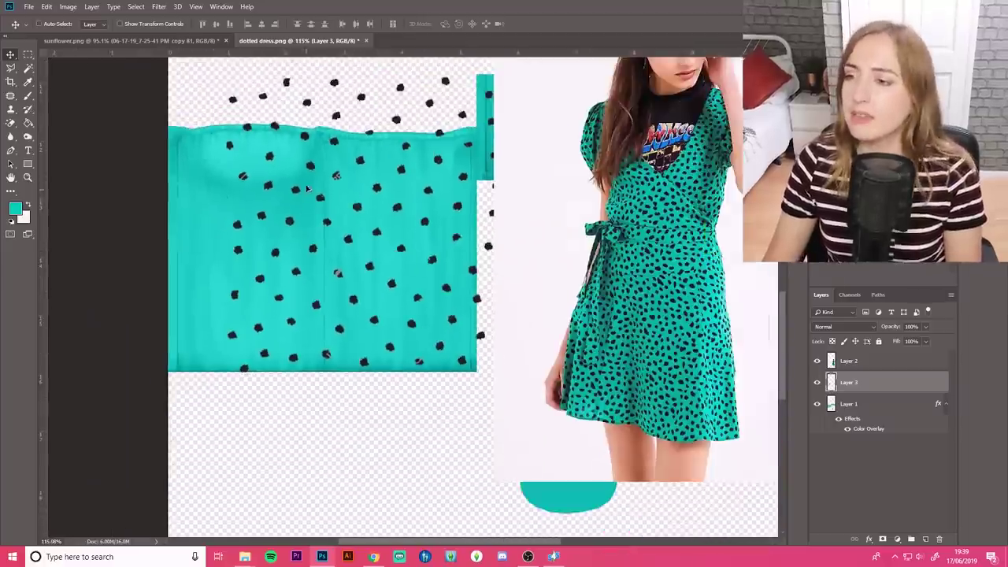
# - Darken the dots on Layer 3 with Levels, then scale the dot pattern down over the dress body
pyautogui.hotkey('ctrl', 'l')
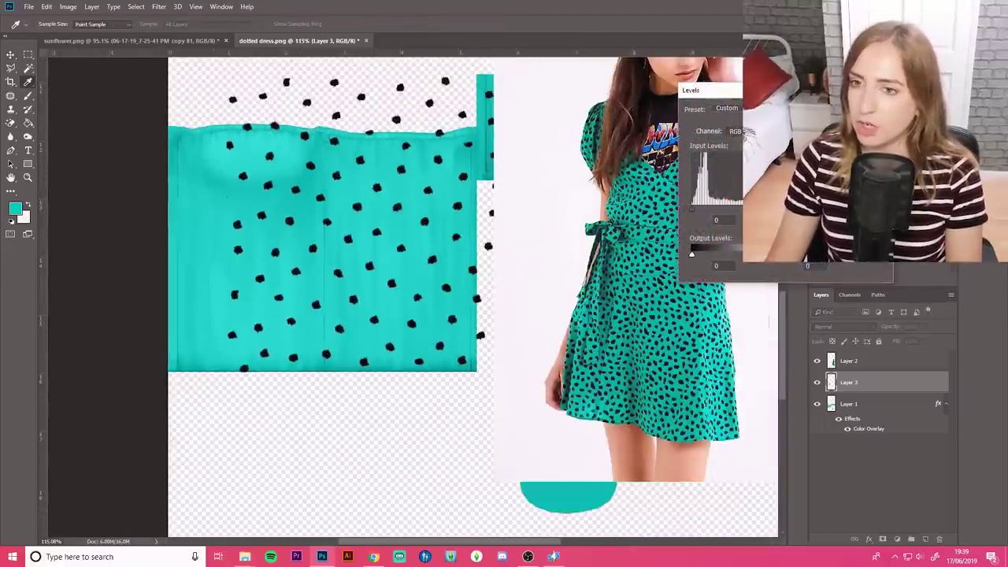
pyautogui.hotkey('ctrl', 't')
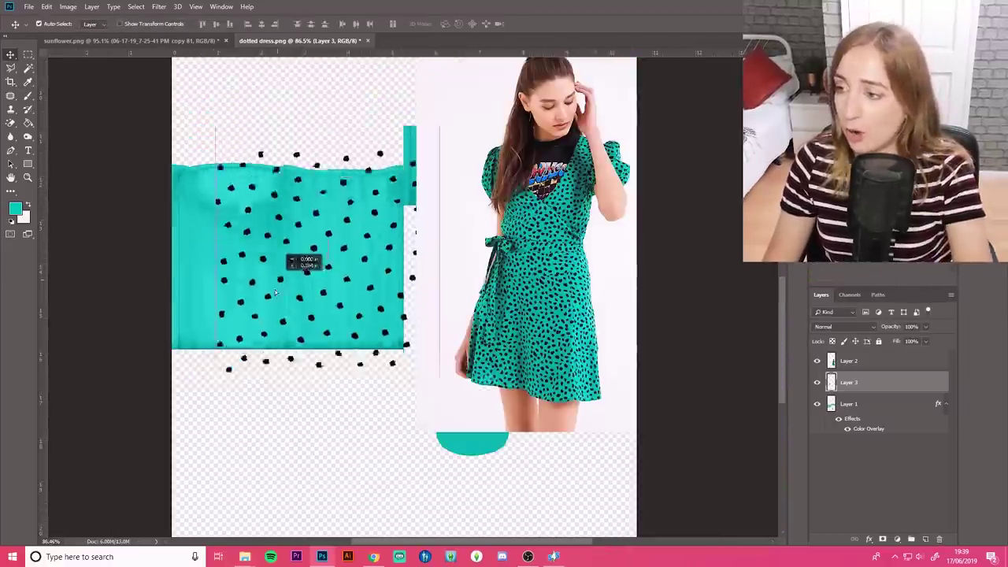
pyautogui.moveTo(417, 162); pyautogui.dragTo(271, 332)
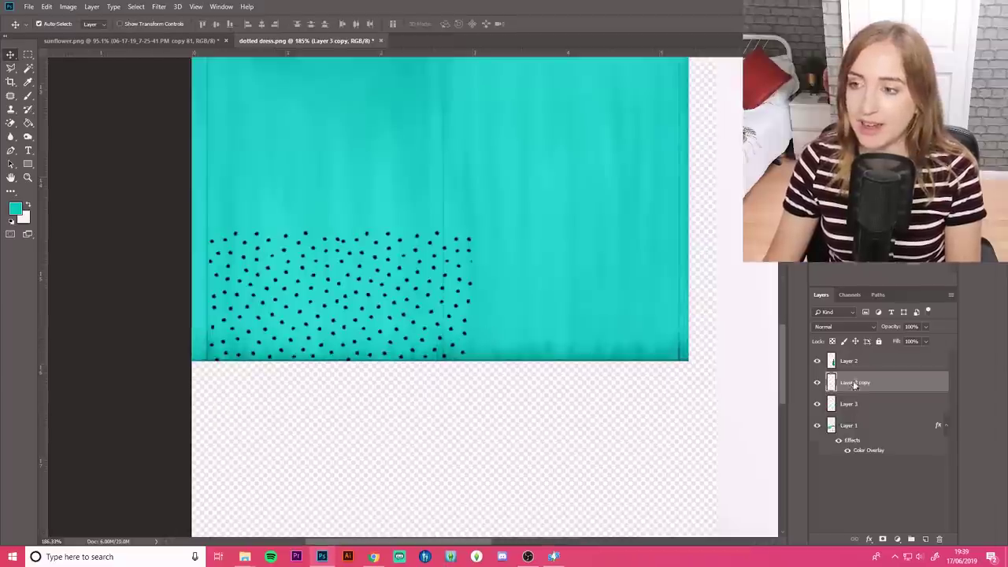
# - Duplicate the dot pattern layer repeatedly and arrange the copies to cover all the dress texture pieces
pyautogui.rightClick(855, 385)
pyautogui.hotkey('ctrl', 'j')
pyautogui.moveTo(441, 264); pyautogui.dragTo(569, 254)
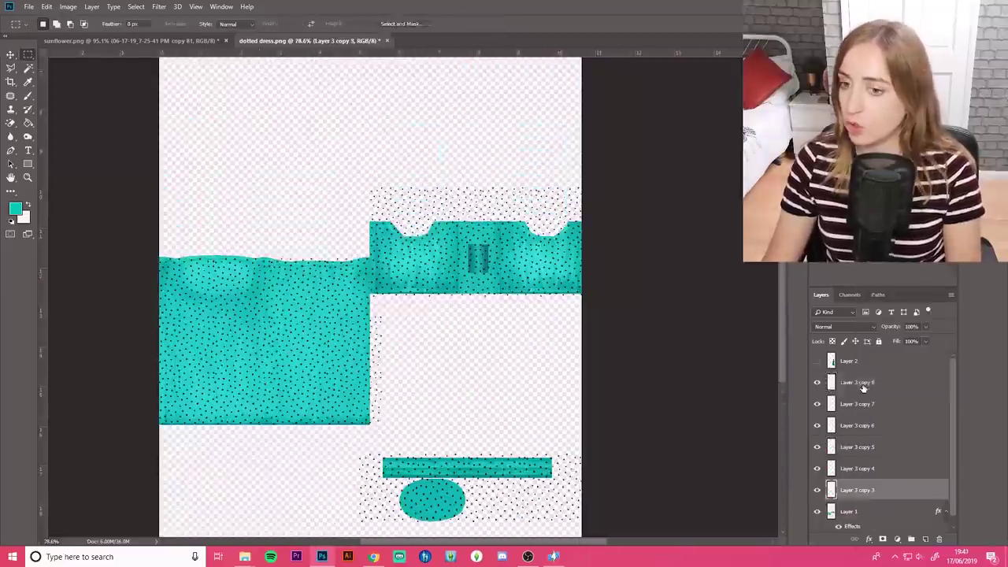
# - Merge all the dot copies into one layer and trim away the dots outside the dress shapes
pyautogui.rightClick(824, 398)
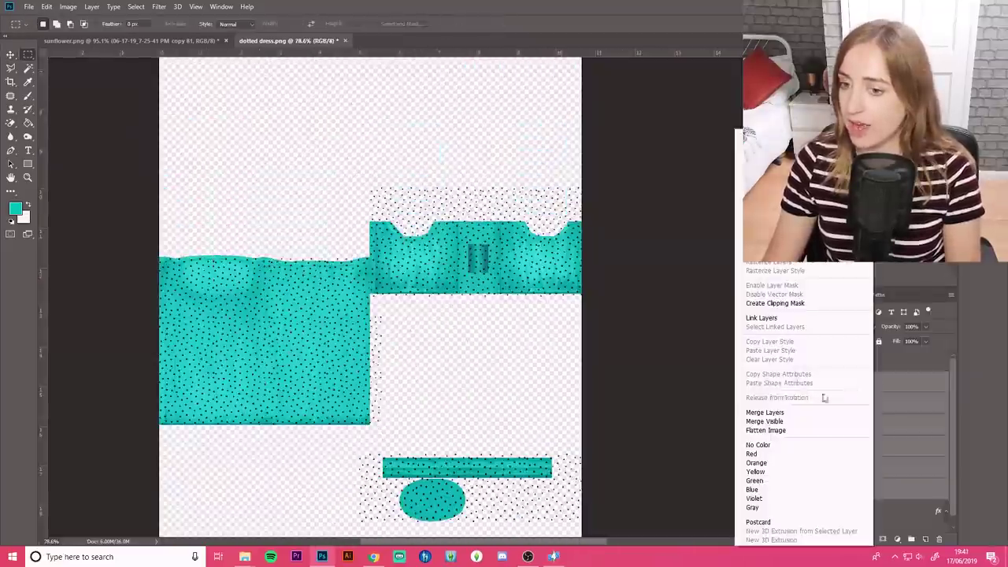
pyautogui.click(764, 414)
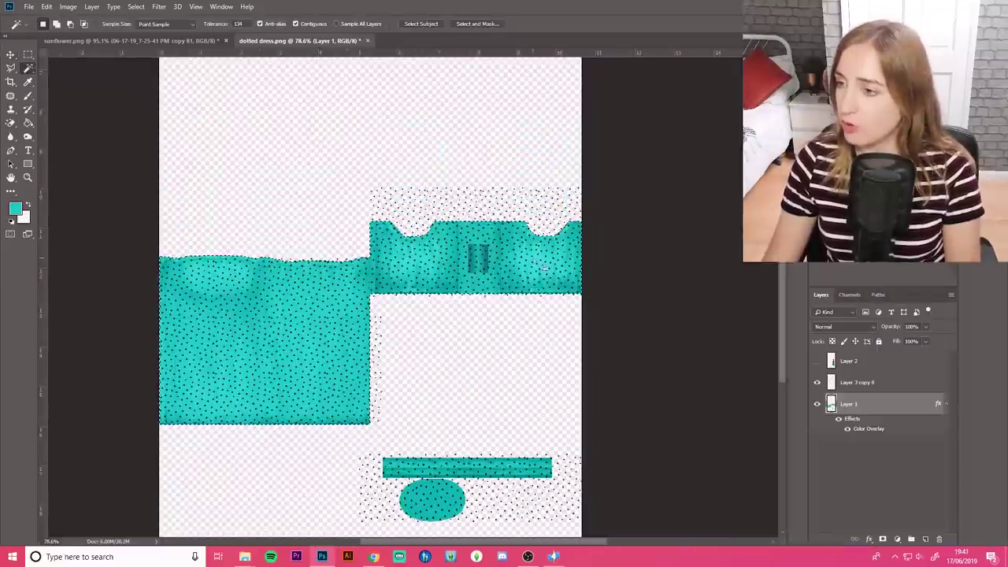
pyautogui.rightClick(490, 259)
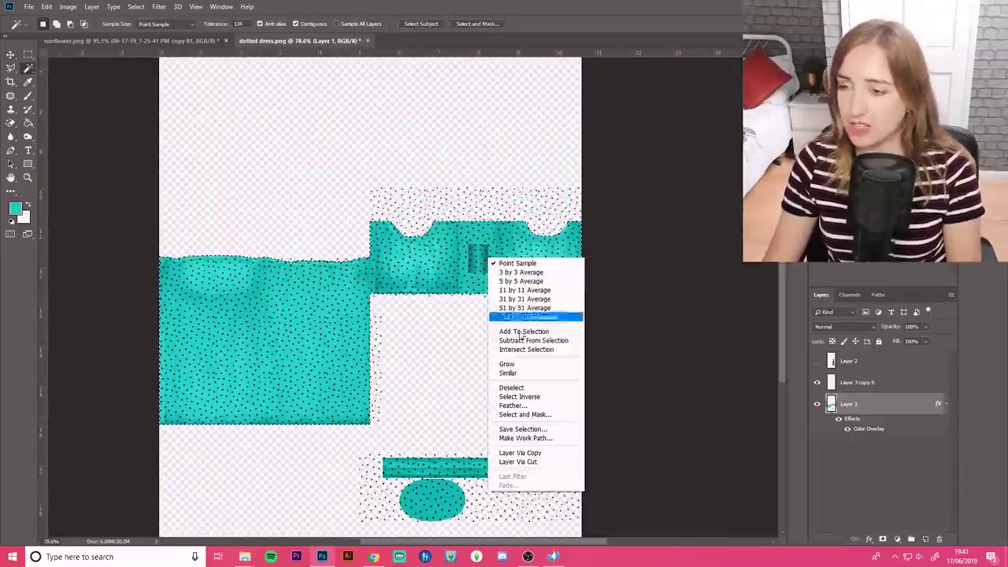
pyautogui.click(520, 388)
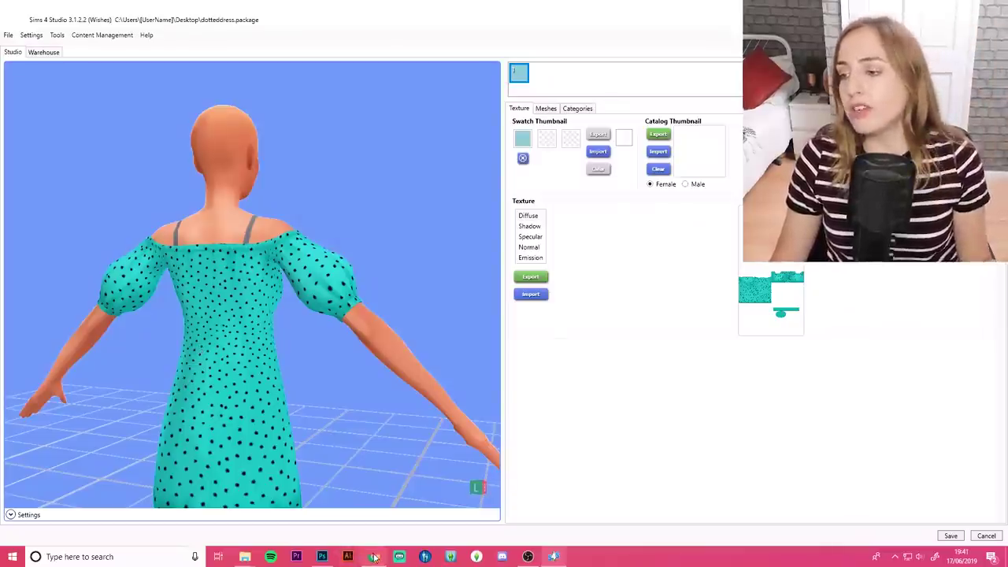
# - Compare the dotted dress in Sims 4 Studio with the back view photo on the Urban Outfitters page
pyautogui.click(375, 557)
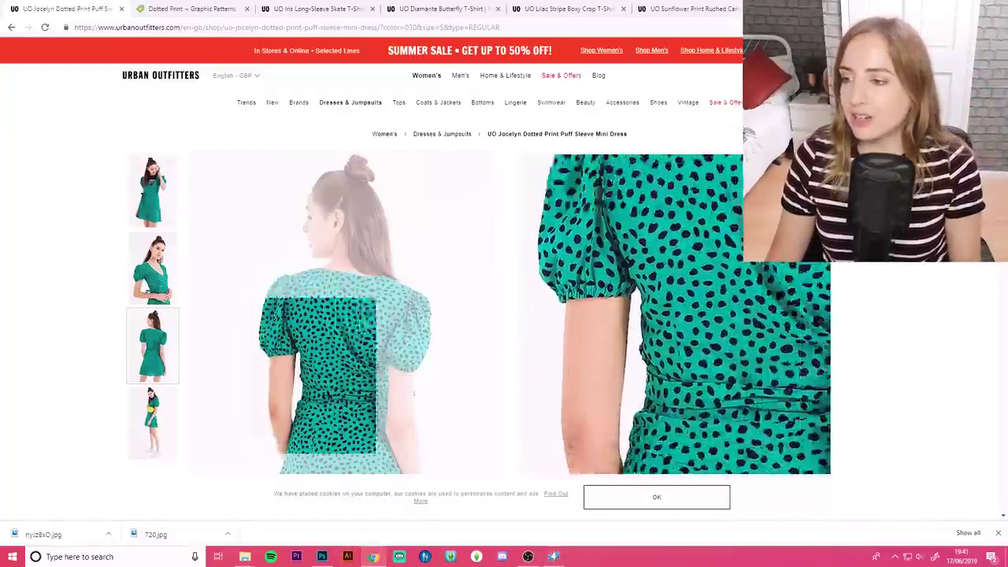
pyautogui.hotkey('alt', 'Tab')
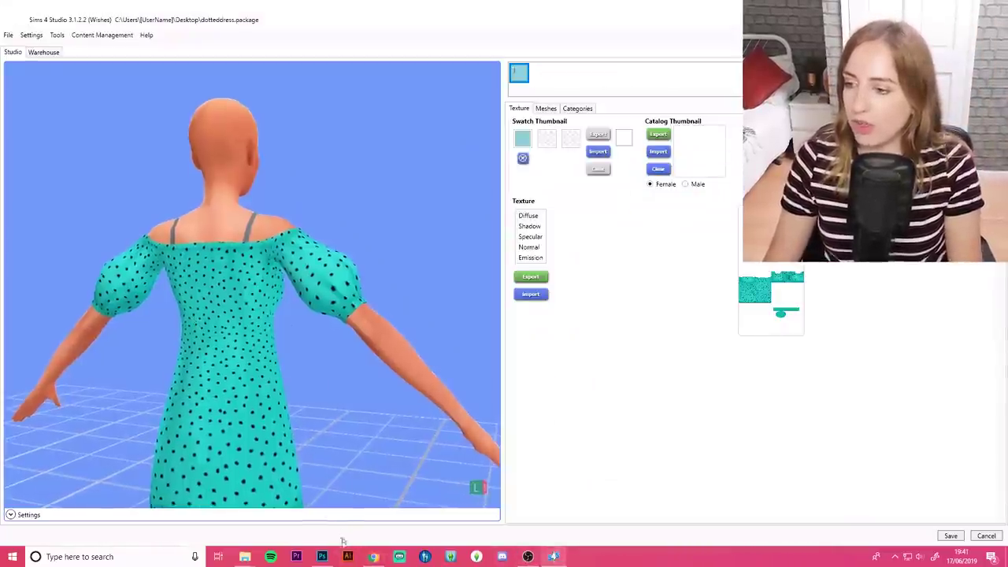
# - In Photoshop, thicken the merged dots with a black Outer Glow using the Precise technique, 100% spread and 1 px size
pyautogui.click(322, 557)
pyautogui.scroll(-5, 712, 376)
pyautogui.click(88, 6)
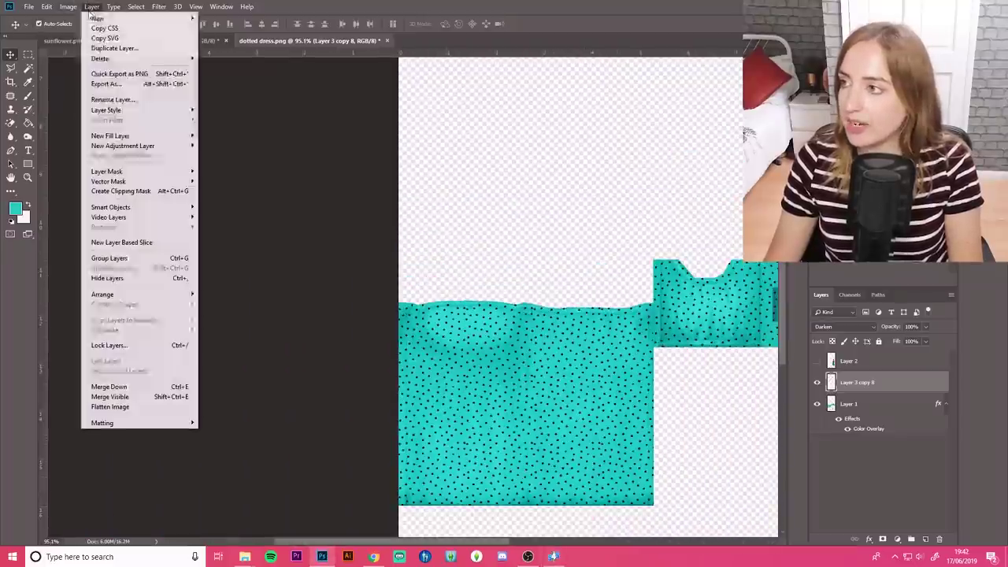
pyautogui.moveTo(119, 109)
pyautogui.click(231, 205)
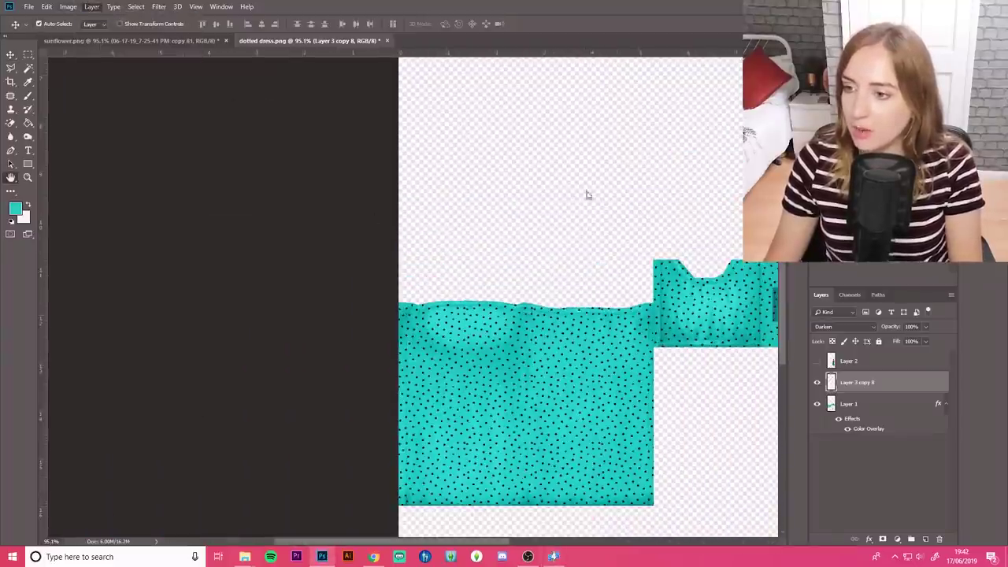
pyautogui.click(730, 239)
pyautogui.press('Return')
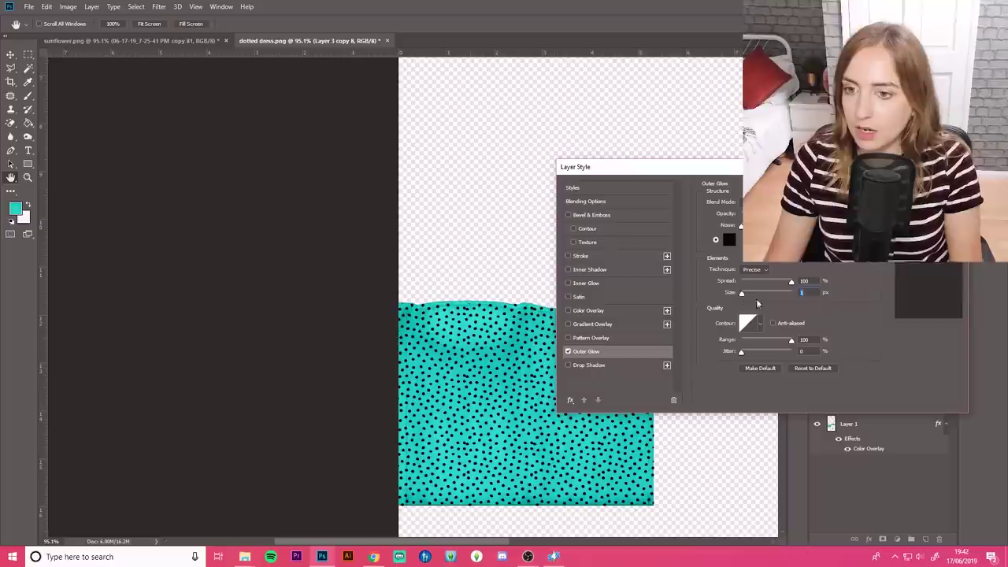
pyautogui.press('Return')
pyautogui.scroll(3, 519, 347)
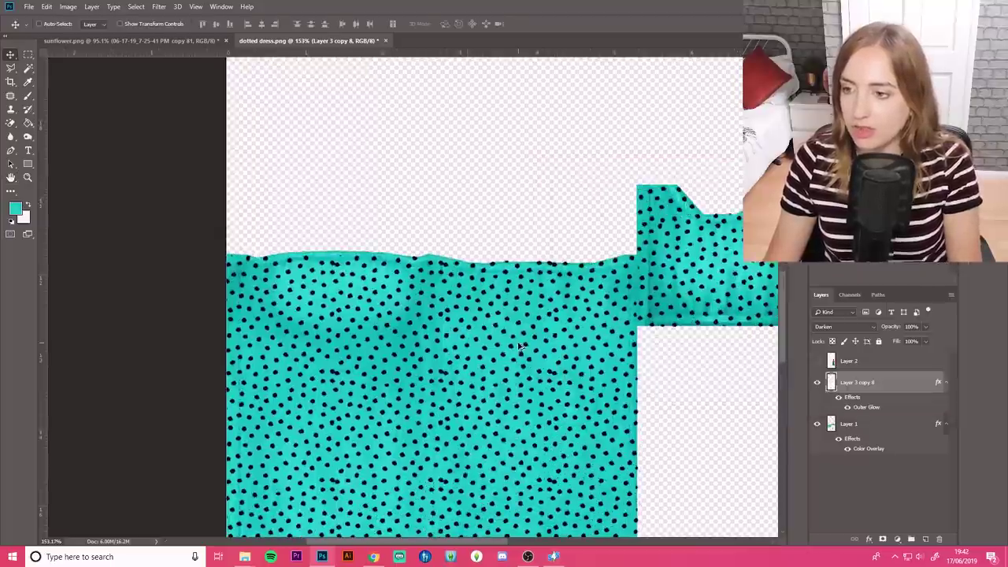
# - Save the updated dress texture, import it in Sims 4 Studio and inspect the dress on the model
pyautogui.hotkey('ctrl', 'shift', 's')
pyautogui.click(281, 241)
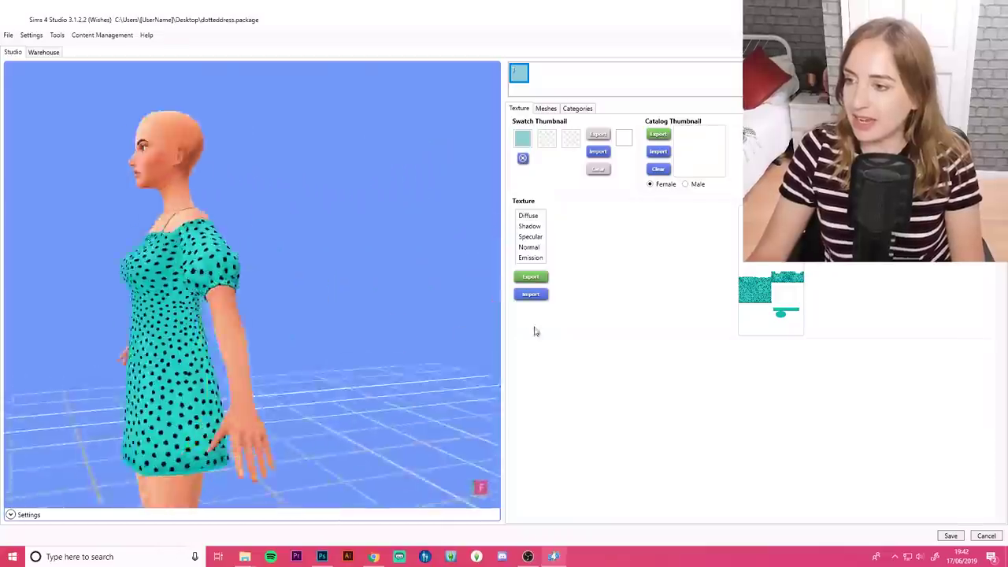
pyautogui.moveTo(473, 323); pyautogui.dragTo(174, 311)
pyautogui.scroll(3, 200, 334)
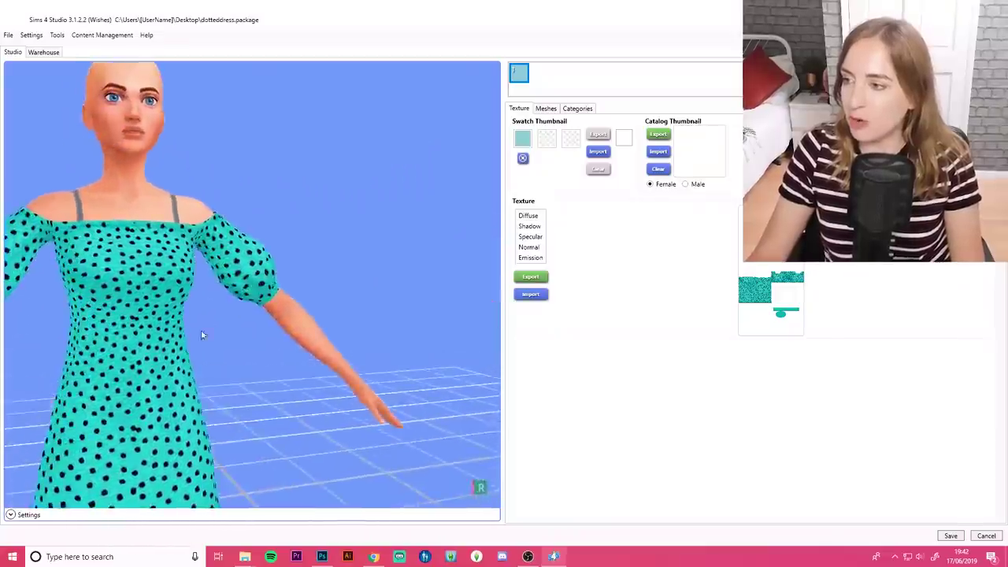
pyautogui.scroll(2, 269, 342)
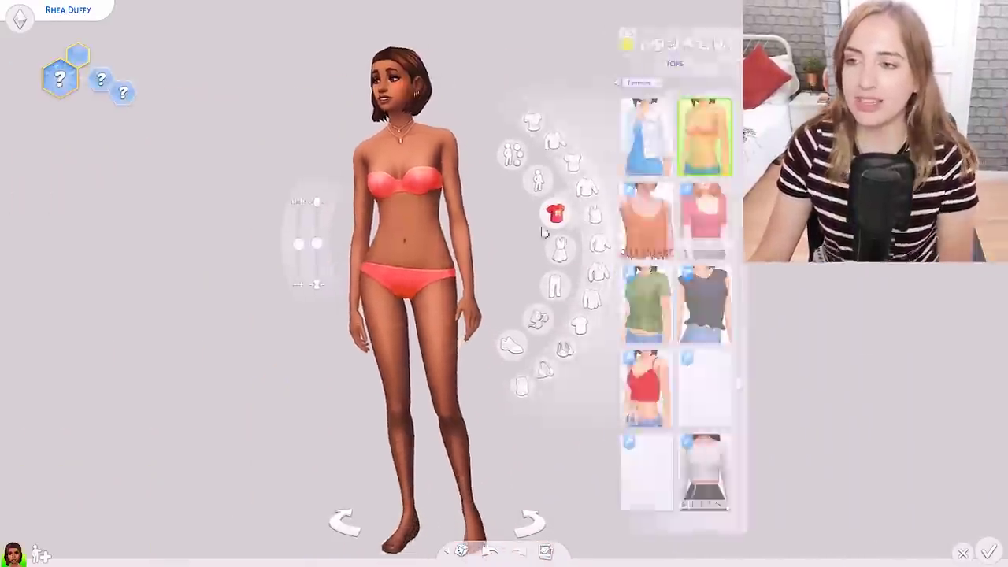
# - In The Sims 4 Create a Sim, filter the feminine tops by Custom Content and dress the Sim in the grey butterfly T-shirt
pyautogui.click(530, 250)
pyautogui.click(601, 337)
pyautogui.scroll(-5, 646, 487)
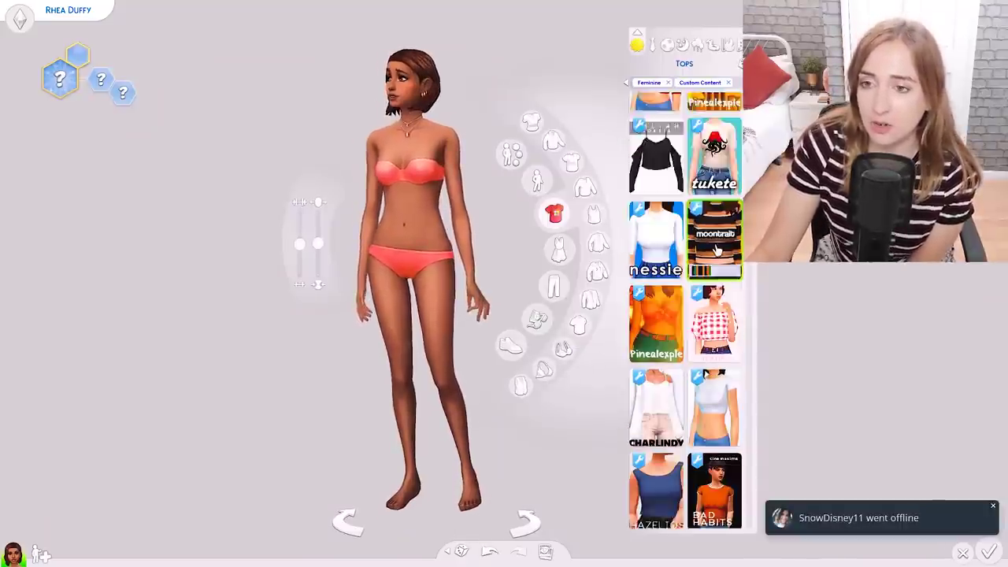
pyautogui.scroll(-8, 677, 457)
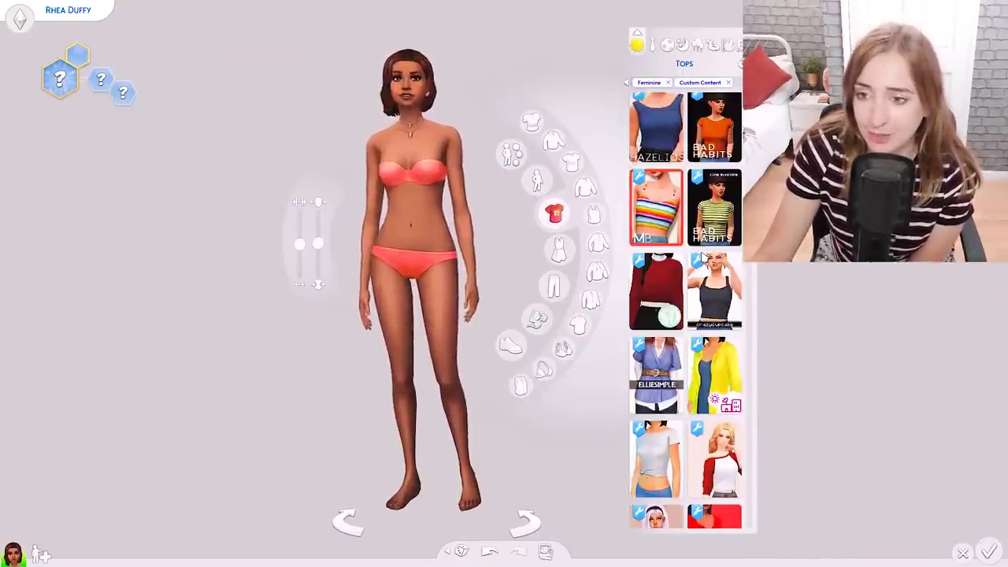
pyautogui.click(712, 432)
pyautogui.scroll(-3, 711, 432)
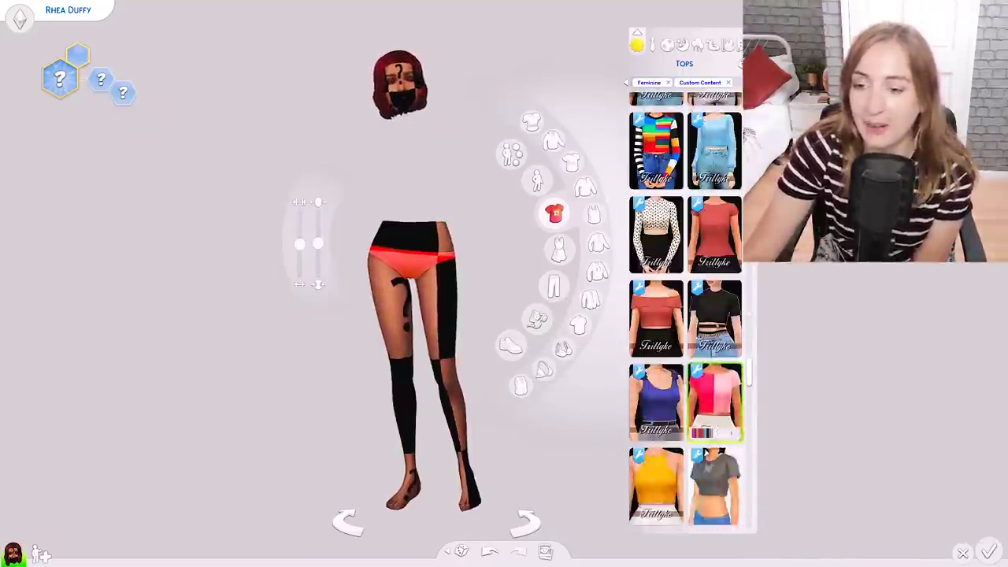
pyautogui.scroll(3, 208, 214)
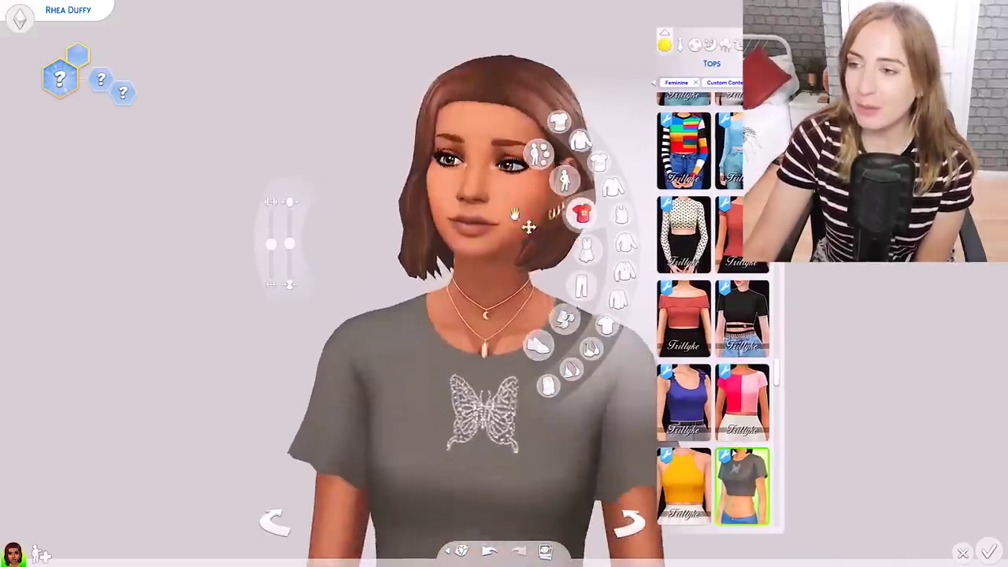
# - Examine the butterfly T-shirt on the Sim from near and far, and browse the other custom tops
pyautogui.scroll(2, 397, 363)
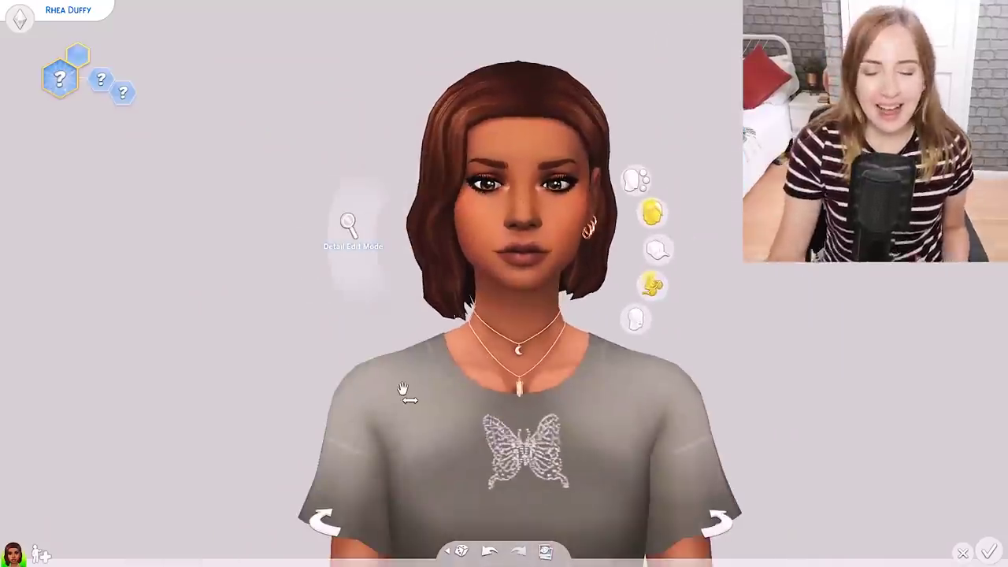
pyautogui.scroll(-4, 402, 389)
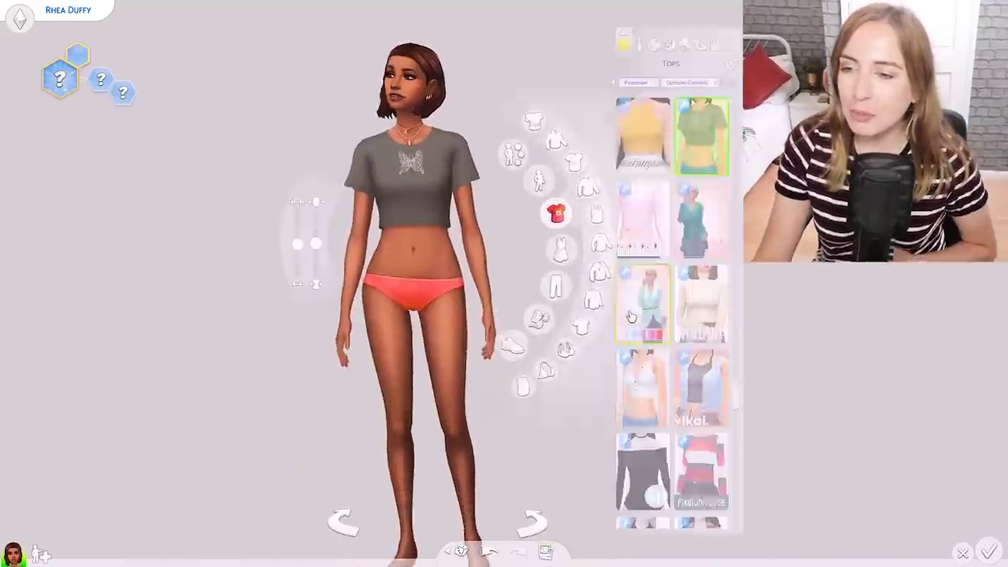
pyautogui.scroll(3, 504, 325)
pyautogui.scroll(-4, 737, 246)
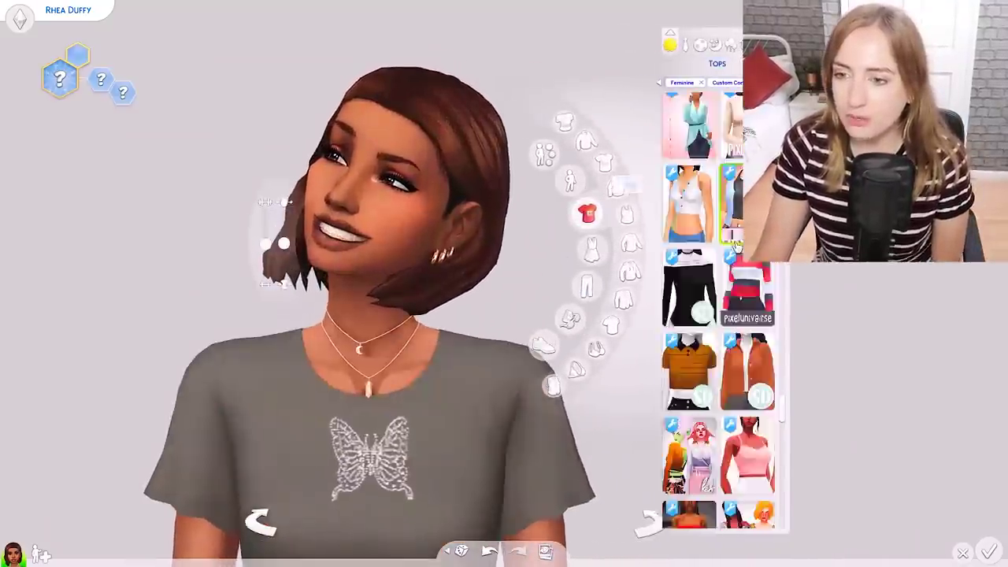
# - Undo the purple printed cami and put the striped lace-back crop T-shirt on the Sim to view its back
pyautogui.hotkey('ctrl', 'z')
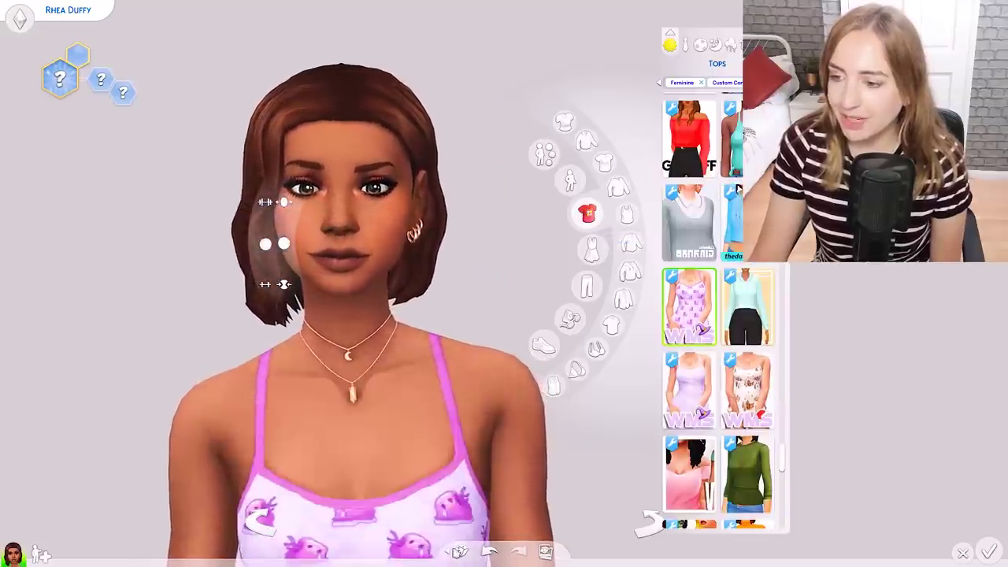
pyautogui.click(490, 551)
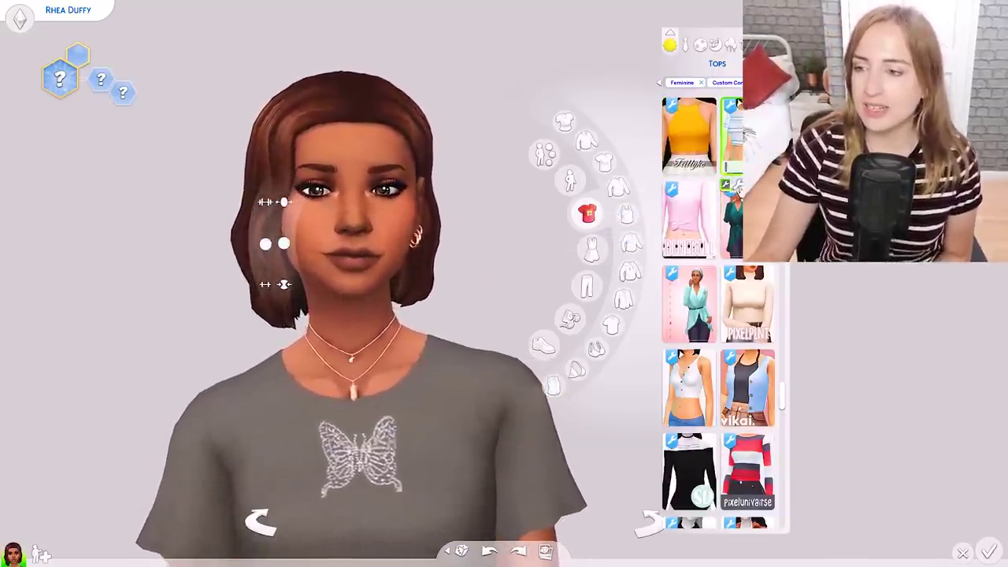
pyautogui.click(733, 134)
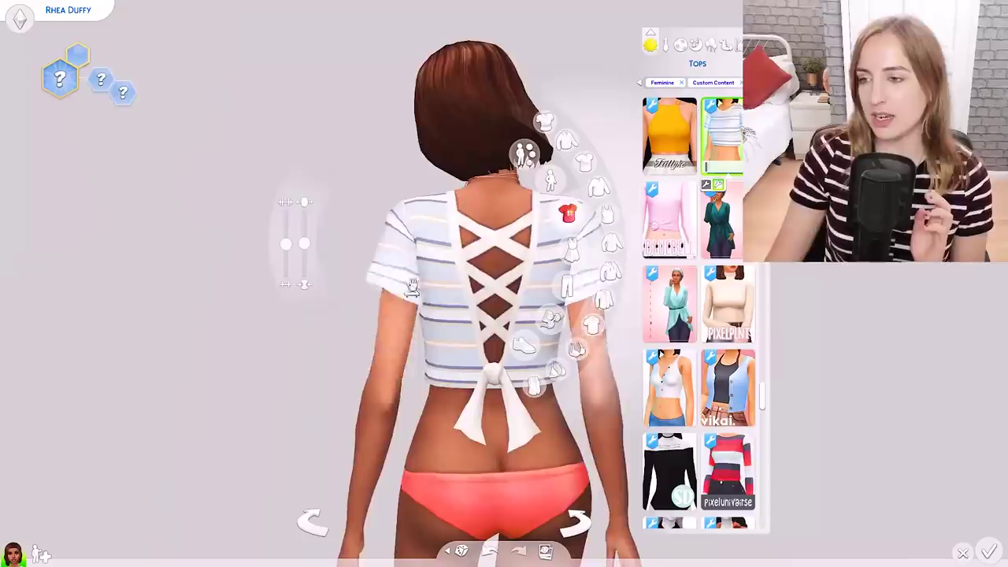
# - View the striped crop T-shirt from the side, and dress the Sim in the multicoloured striped tie-front shirt with the pink collar
pyautogui.moveTo(413, 288); pyautogui.dragTo(248, 384)
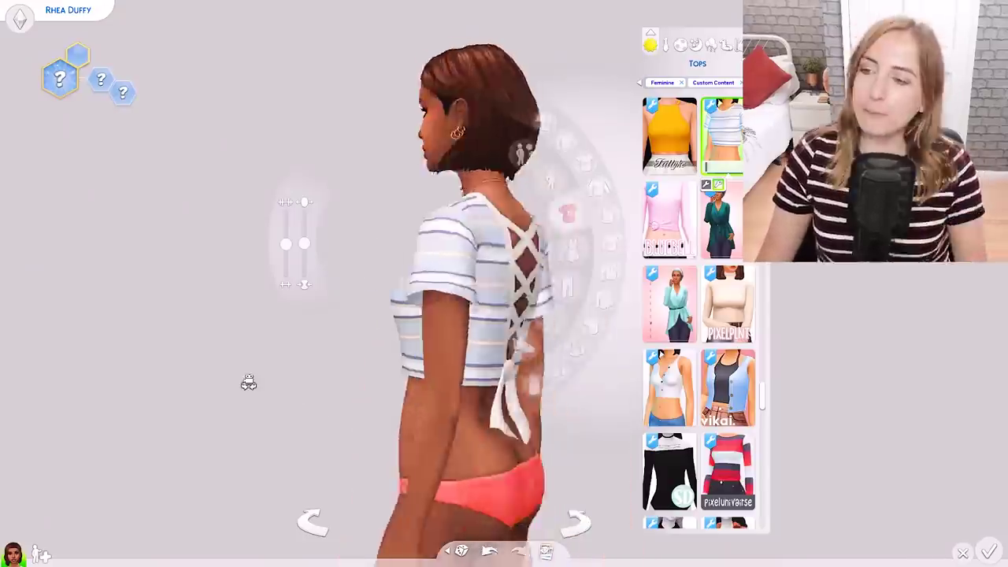
pyautogui.scroll(3, 249, 384)
pyautogui.scroll(-6, 709, 315)
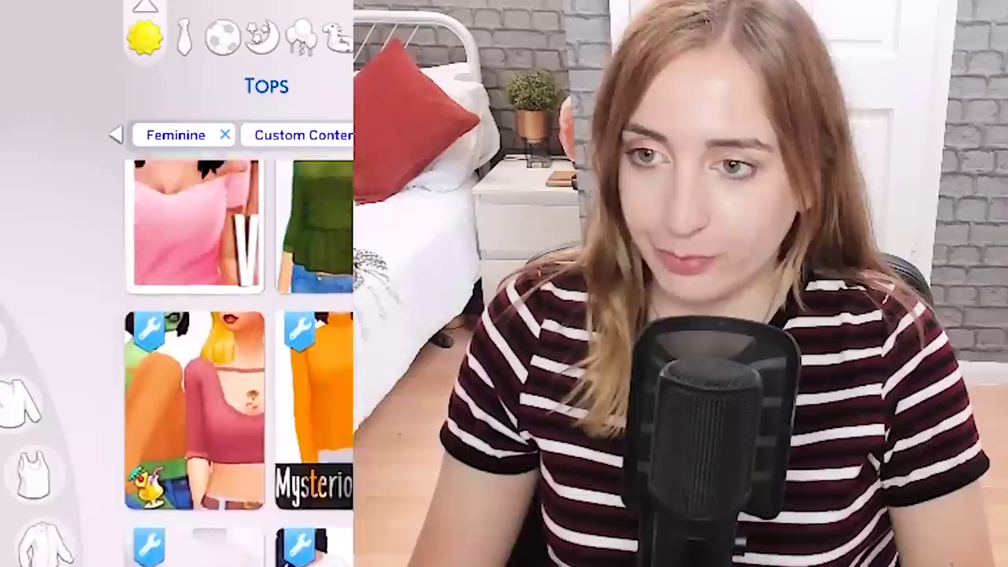
pyautogui.scroll(-5, 739, 354)
pyautogui.click(738, 268)
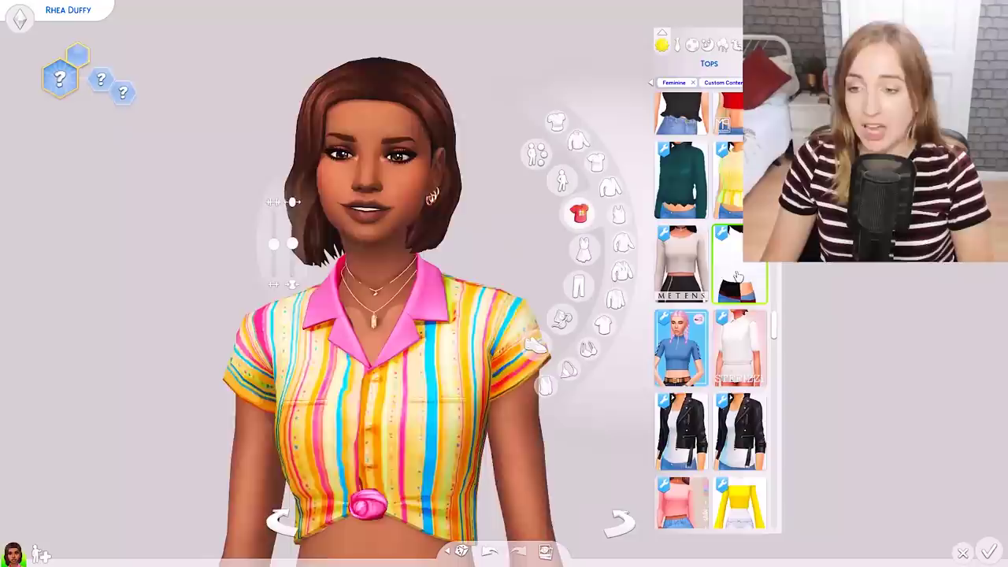
pyautogui.scroll(-6, 738, 277)
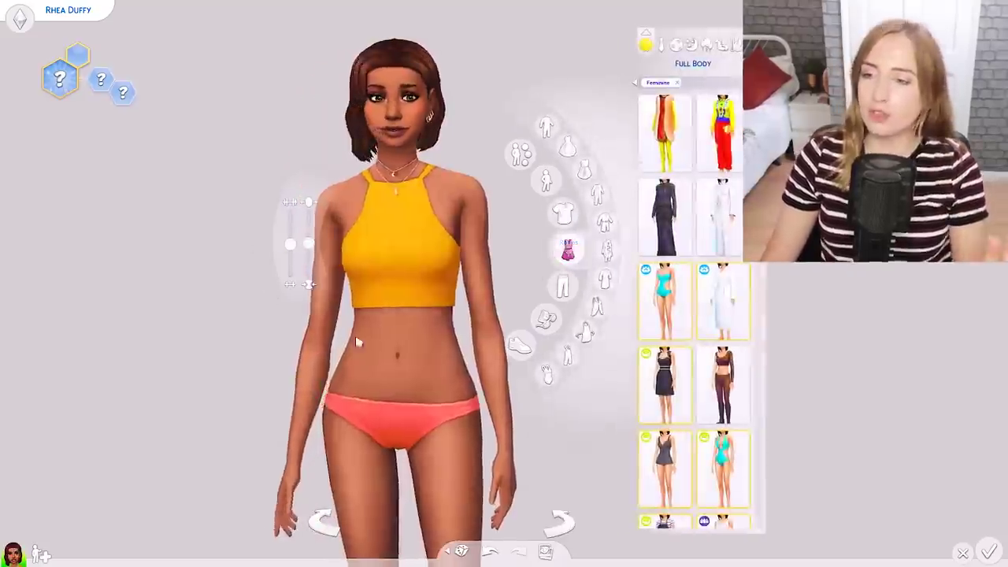
# - Filter the feminine full-body outfits by Custom Content
pyautogui.click(635, 82)
pyautogui.click(540, 250)
pyautogui.click(540, 250)
pyautogui.click(612, 336)
pyautogui.scroll(-2, 696, 355)
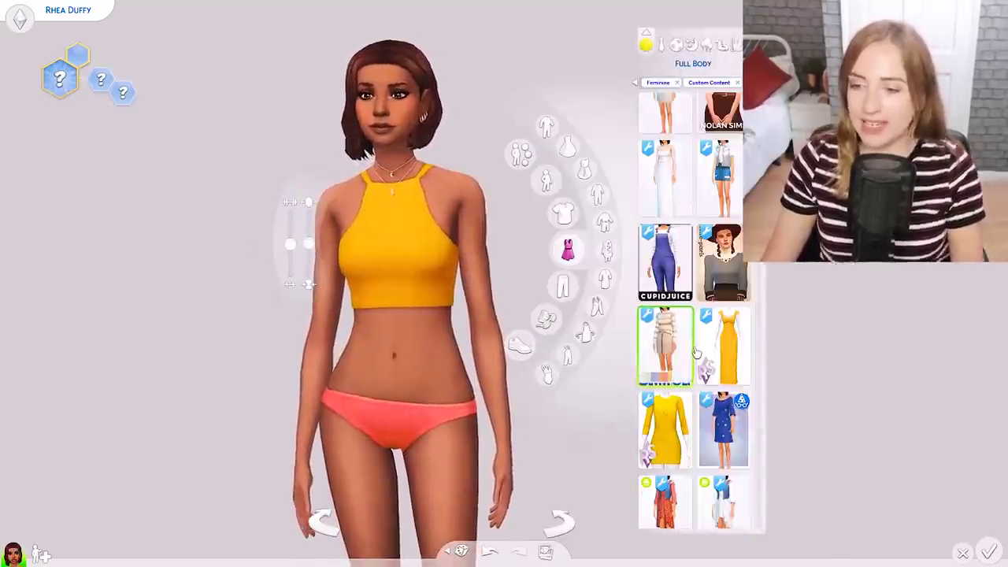
# - Put the turquoise dotted puff-sleeve dress on the Sim and view it from behind and up close
pyautogui.scroll(2, 696, 359)
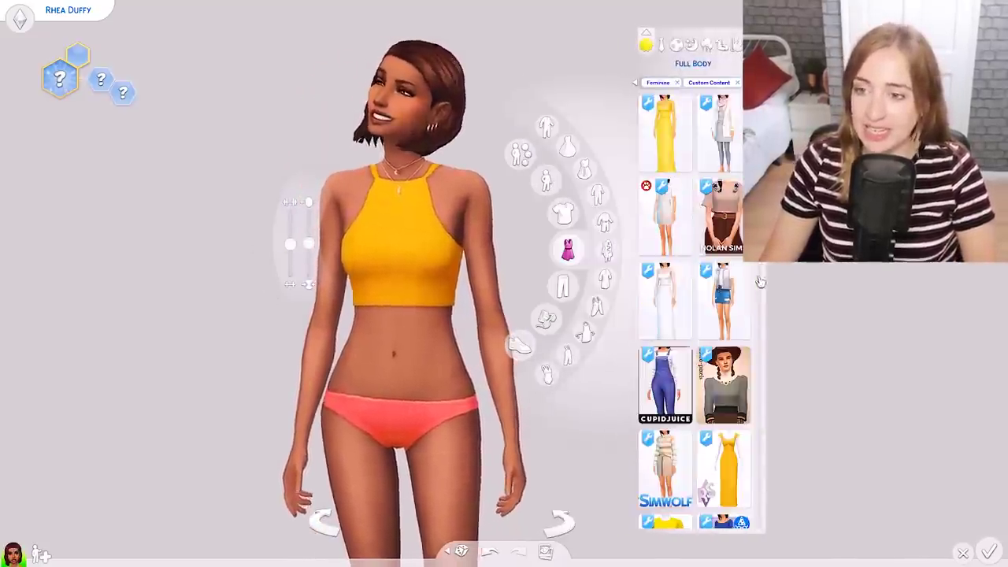
pyautogui.scroll(-6, 710, 315)
pyautogui.click(721, 315)
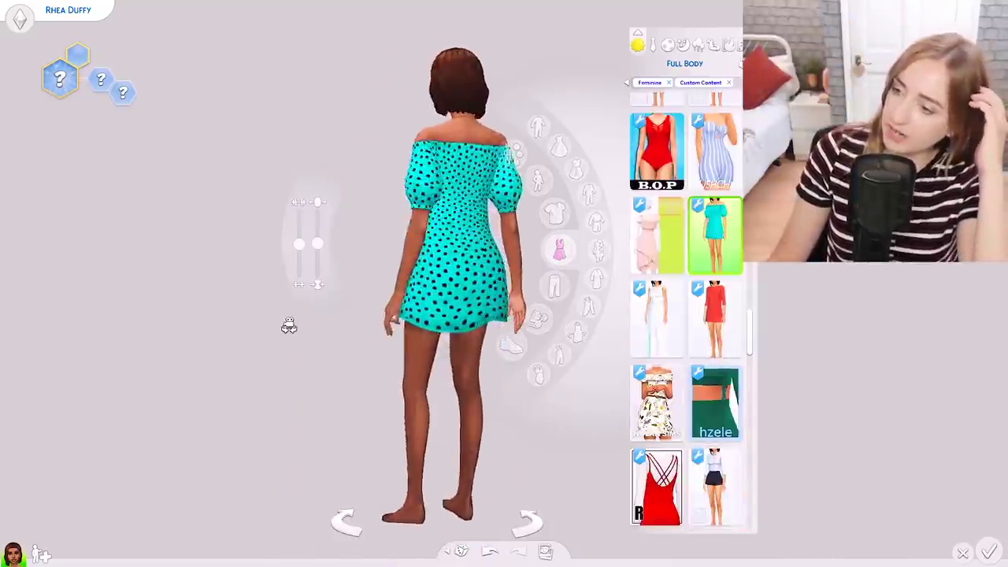
pyautogui.scroll(2, 282, 321)
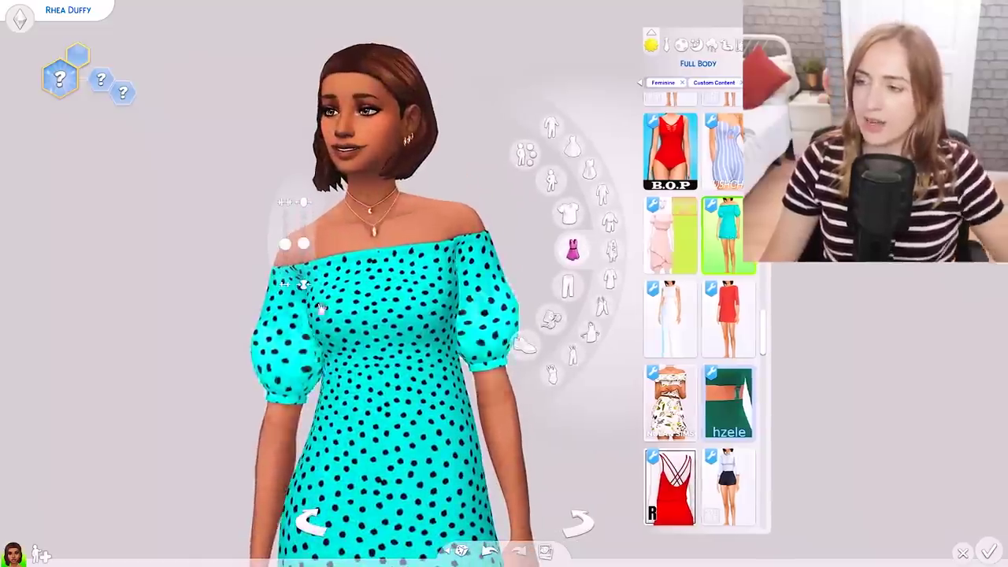
pyautogui.click(112, 342)
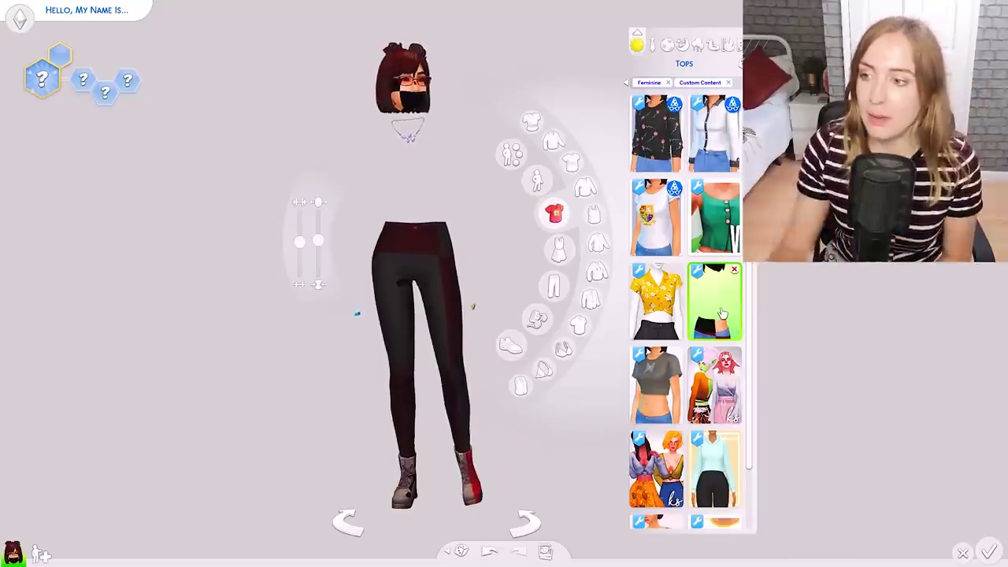
# - Examine the selected custom top on the Sim with the black face mask, looking closely at the torso
pyautogui.scroll(3, 224, 244)
pyautogui.scroll(-2, 237, 291)
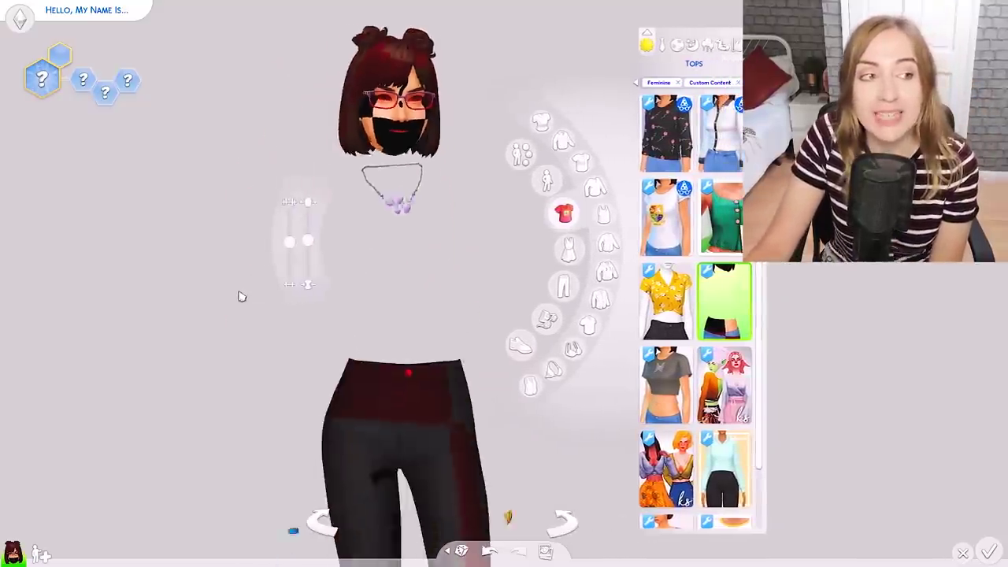